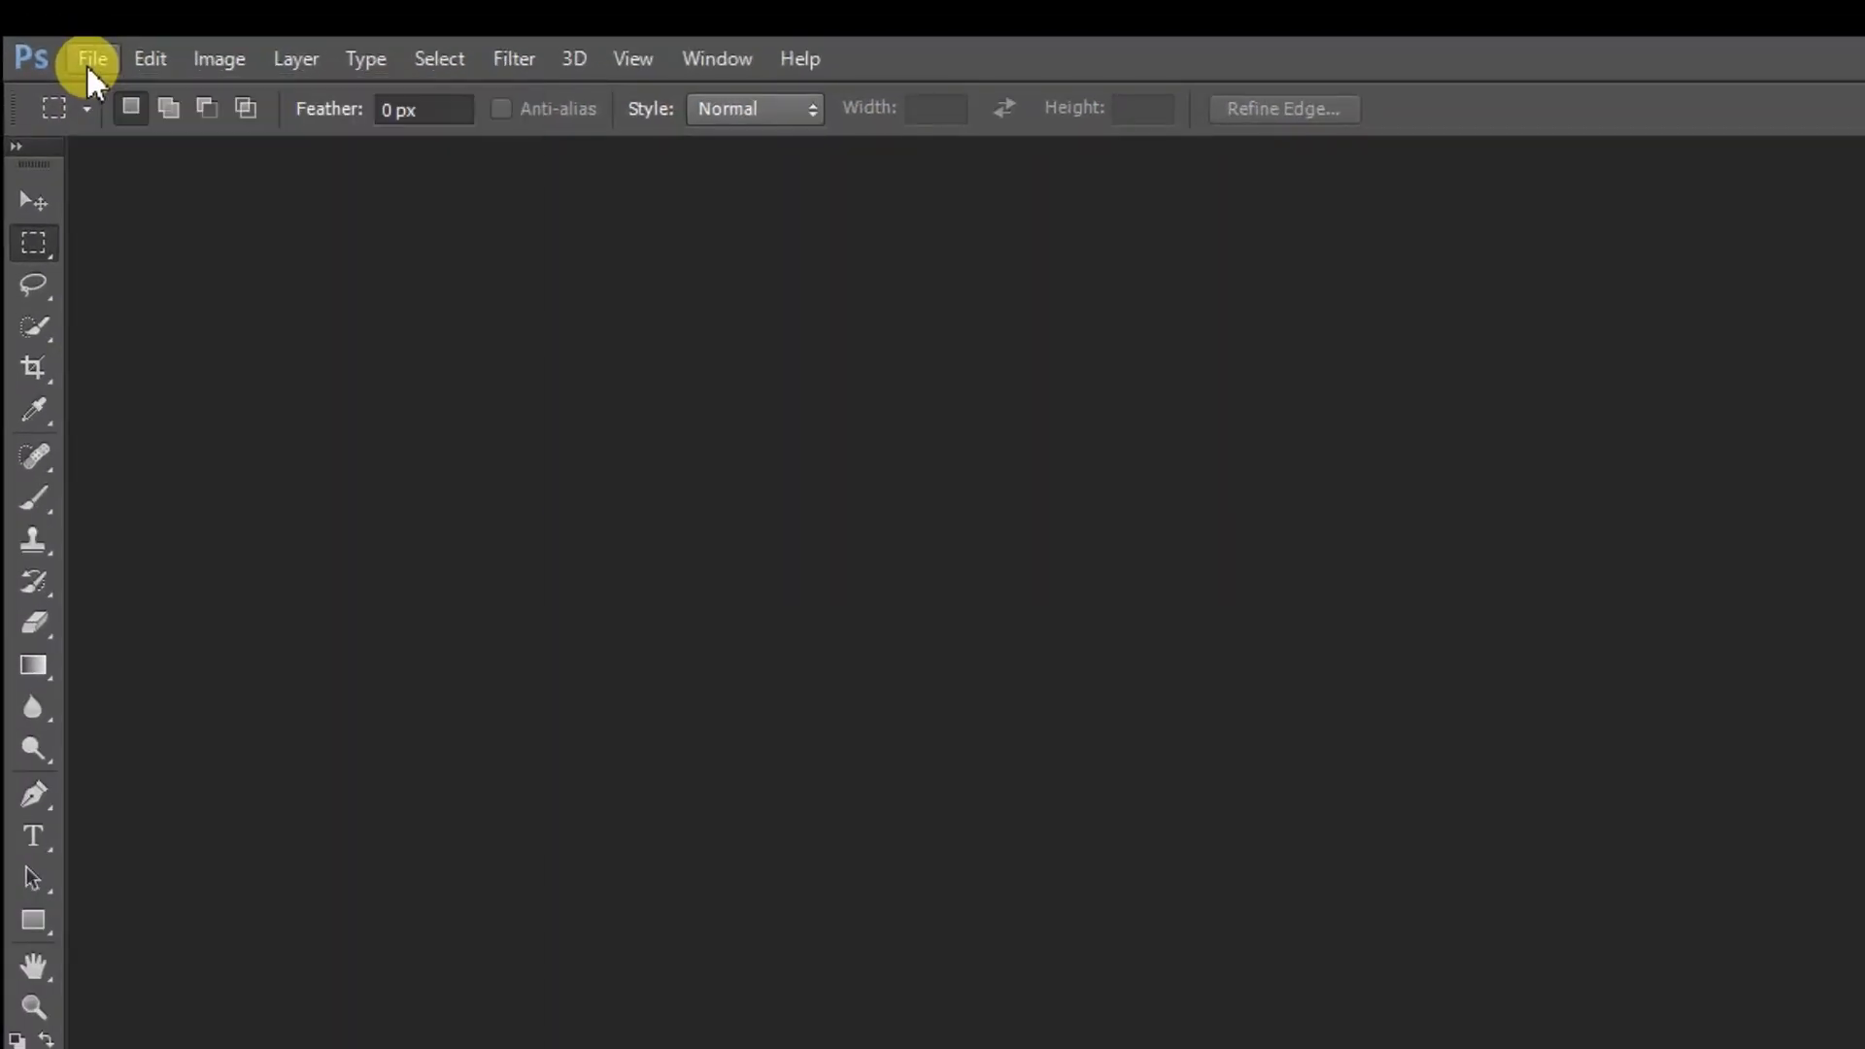
Create a new document 5 inches wide and 3 inches high at 300 pixels/inch
left_click(86, 60)
left_click(130, 97)
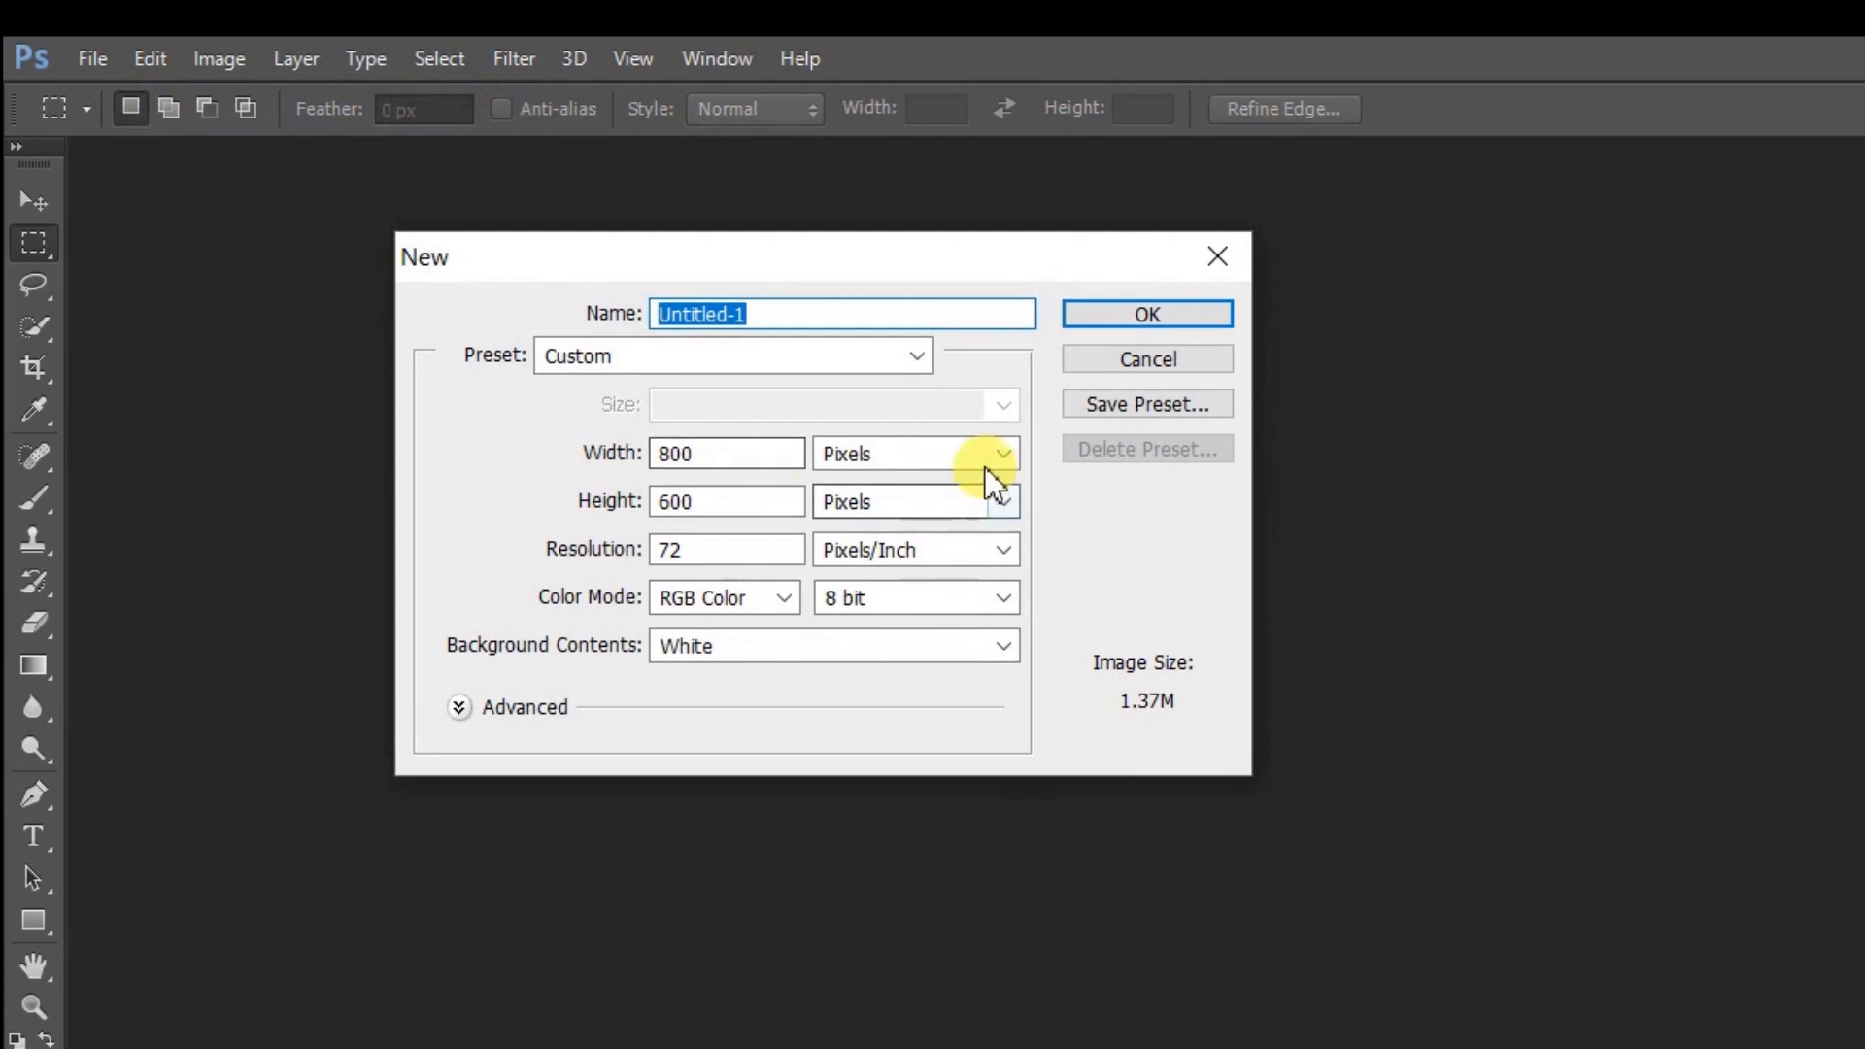
left_click(971, 462)
left_click(957, 512)
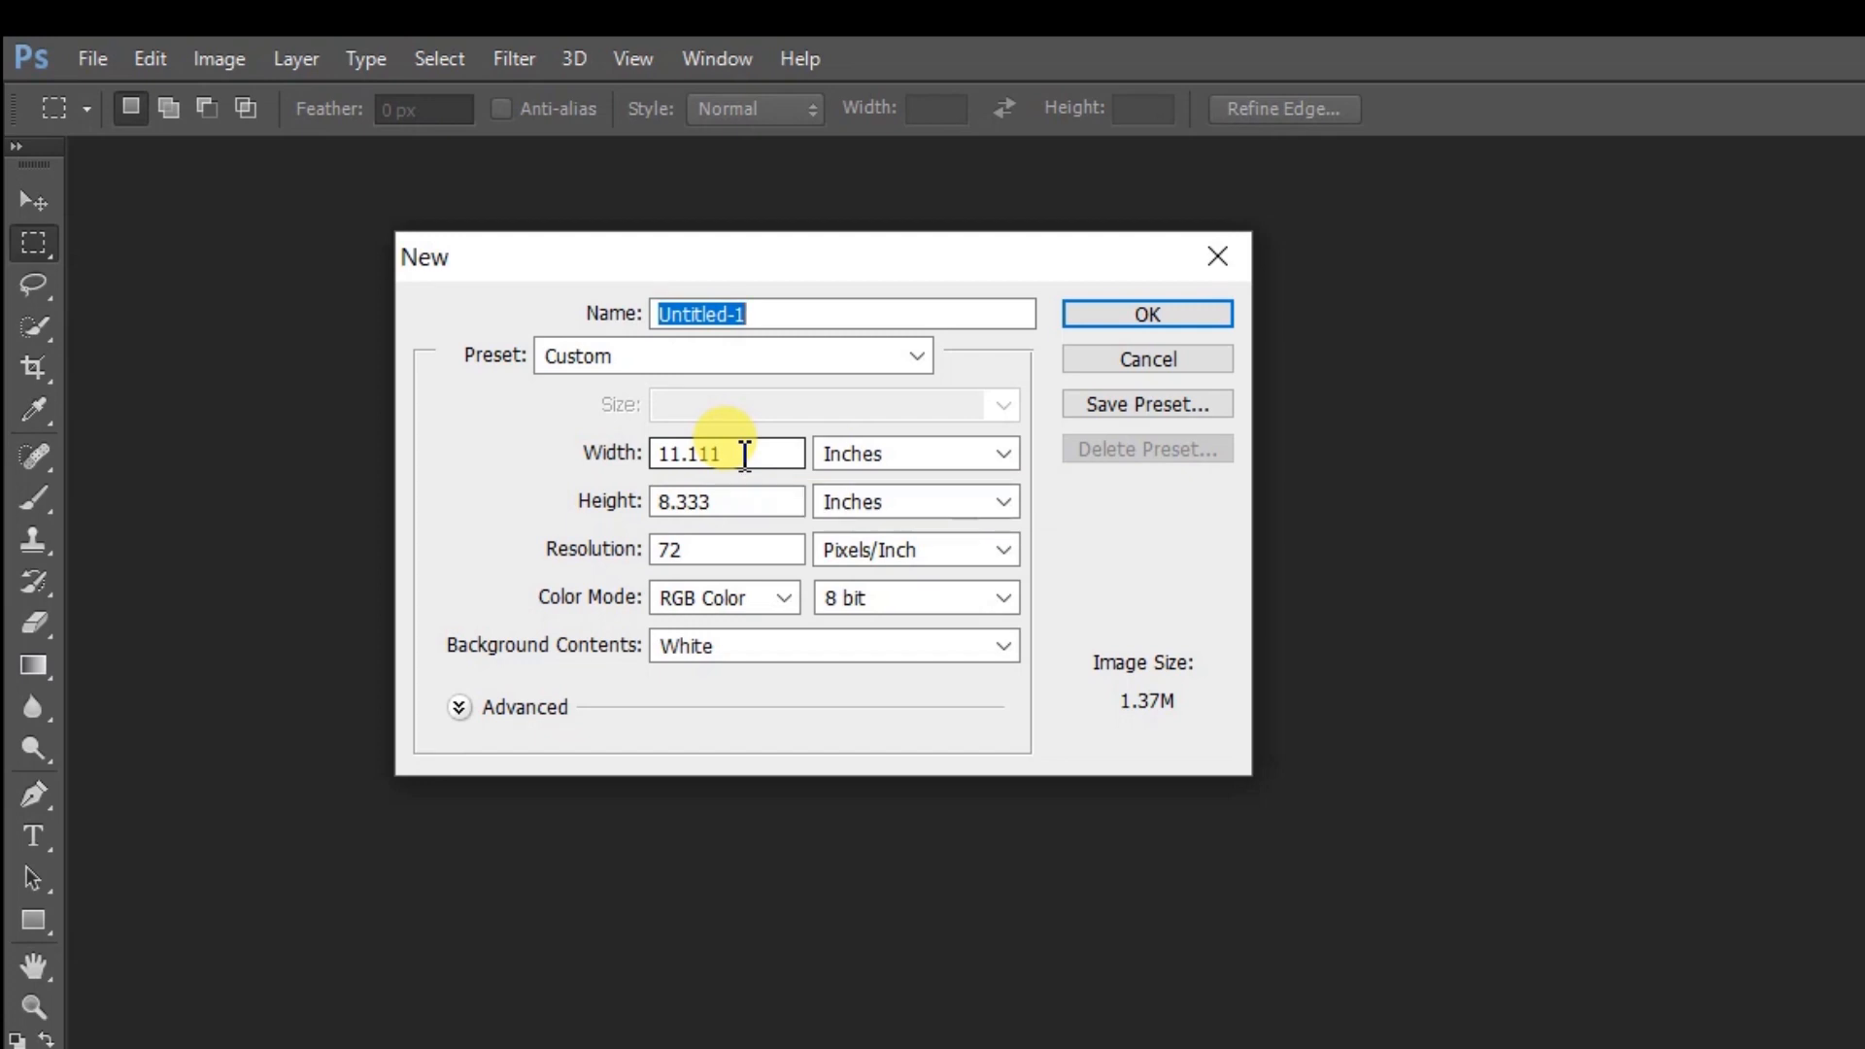
double_click(744, 454)
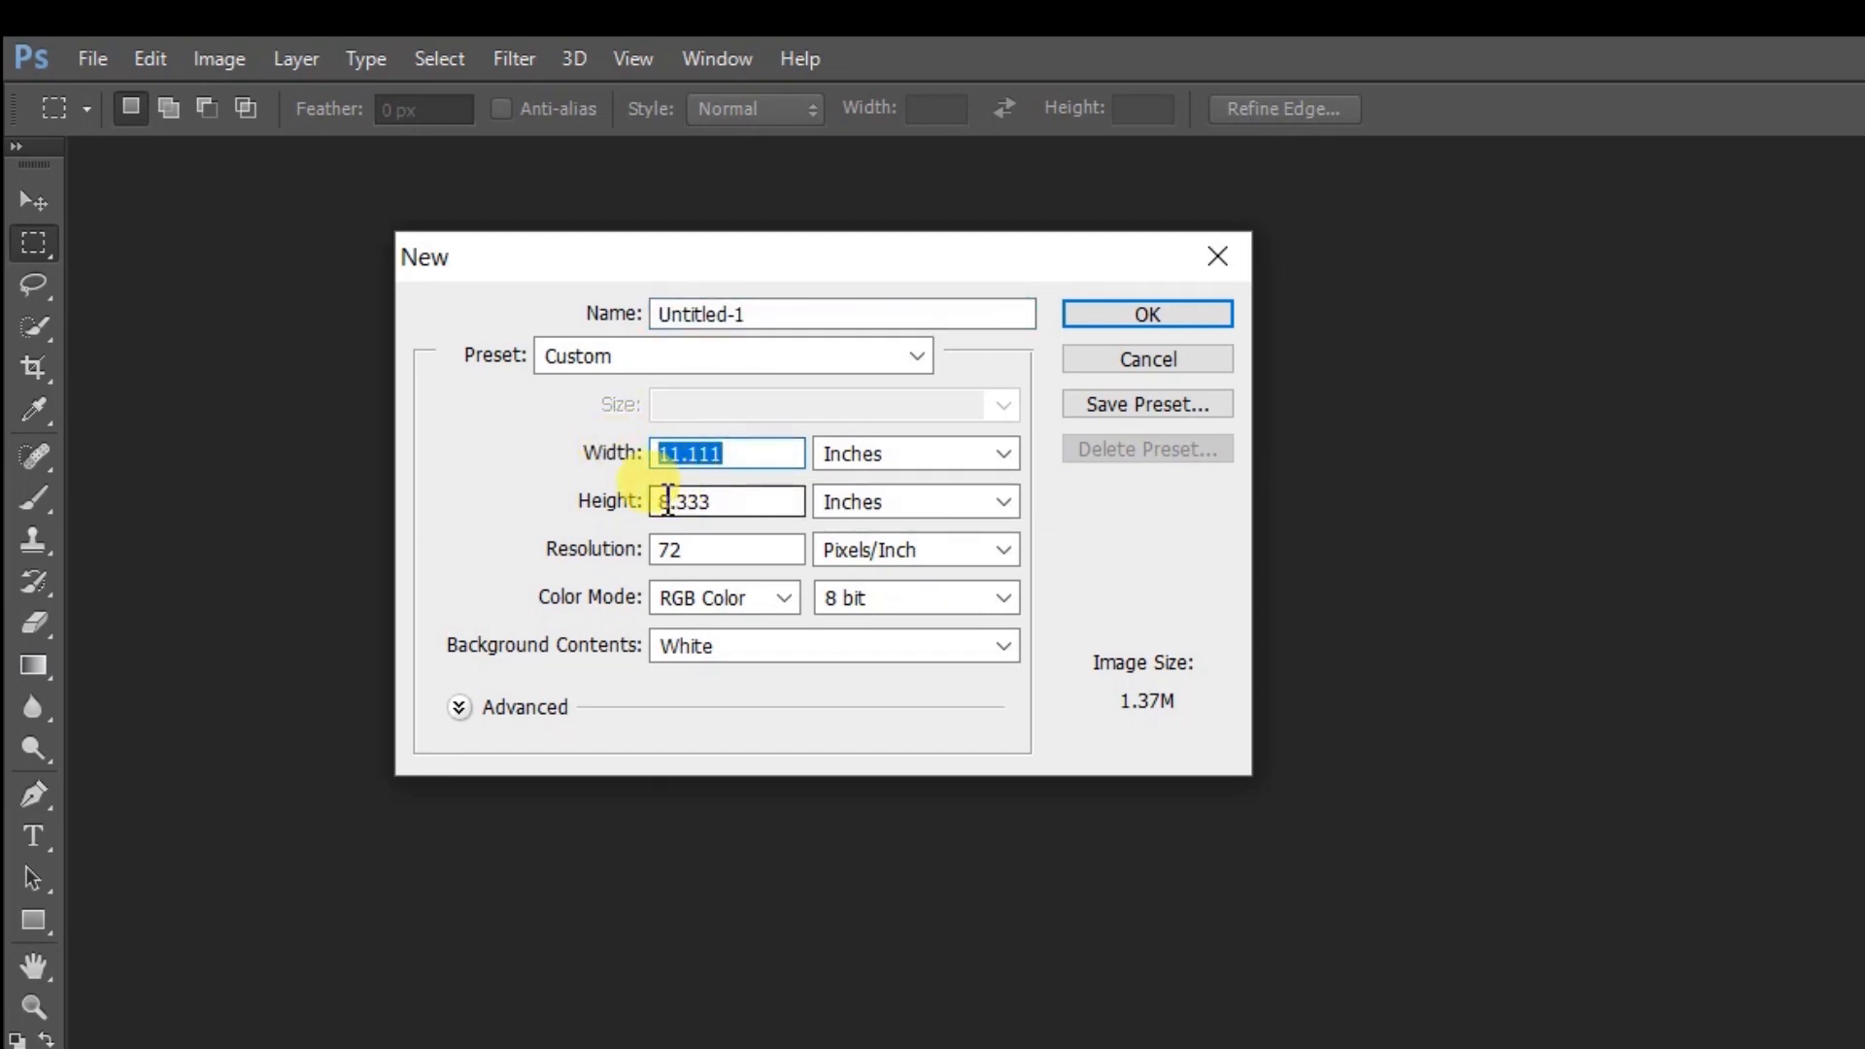
type("5")
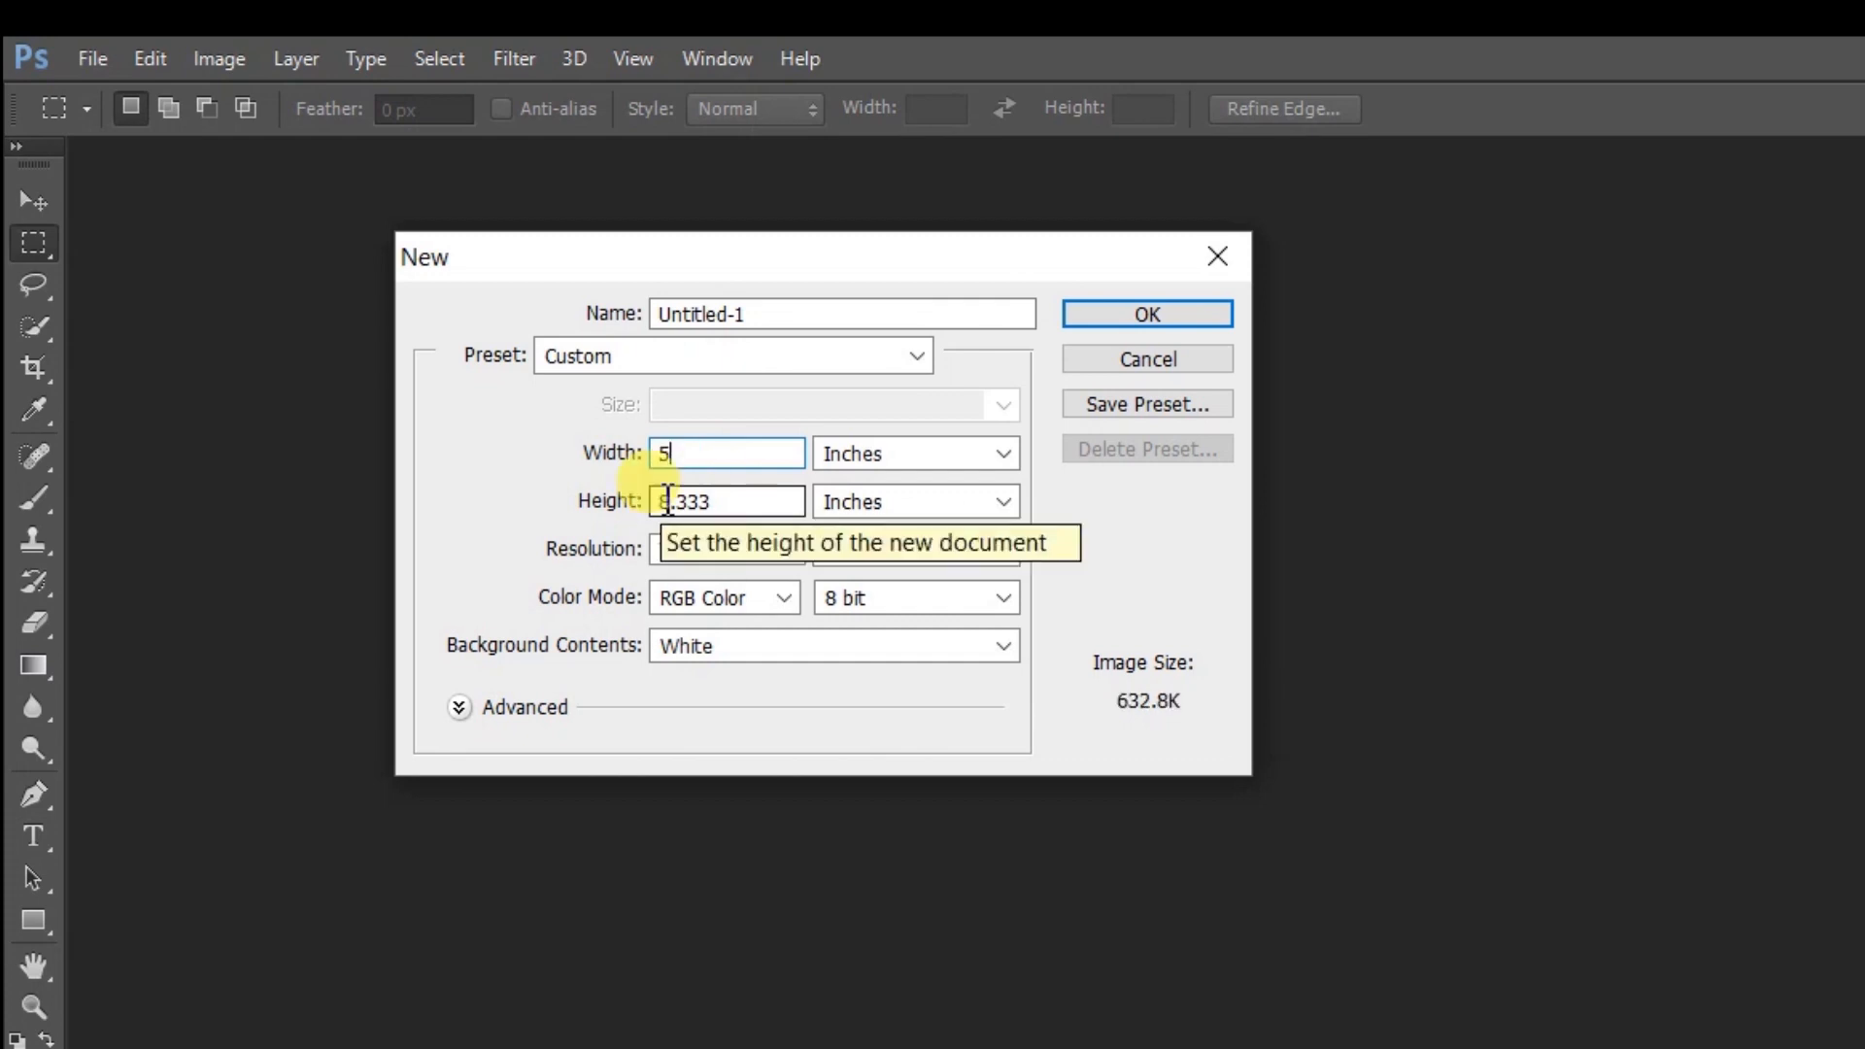
left_click(726, 502)
double_click(727, 501)
type("3")
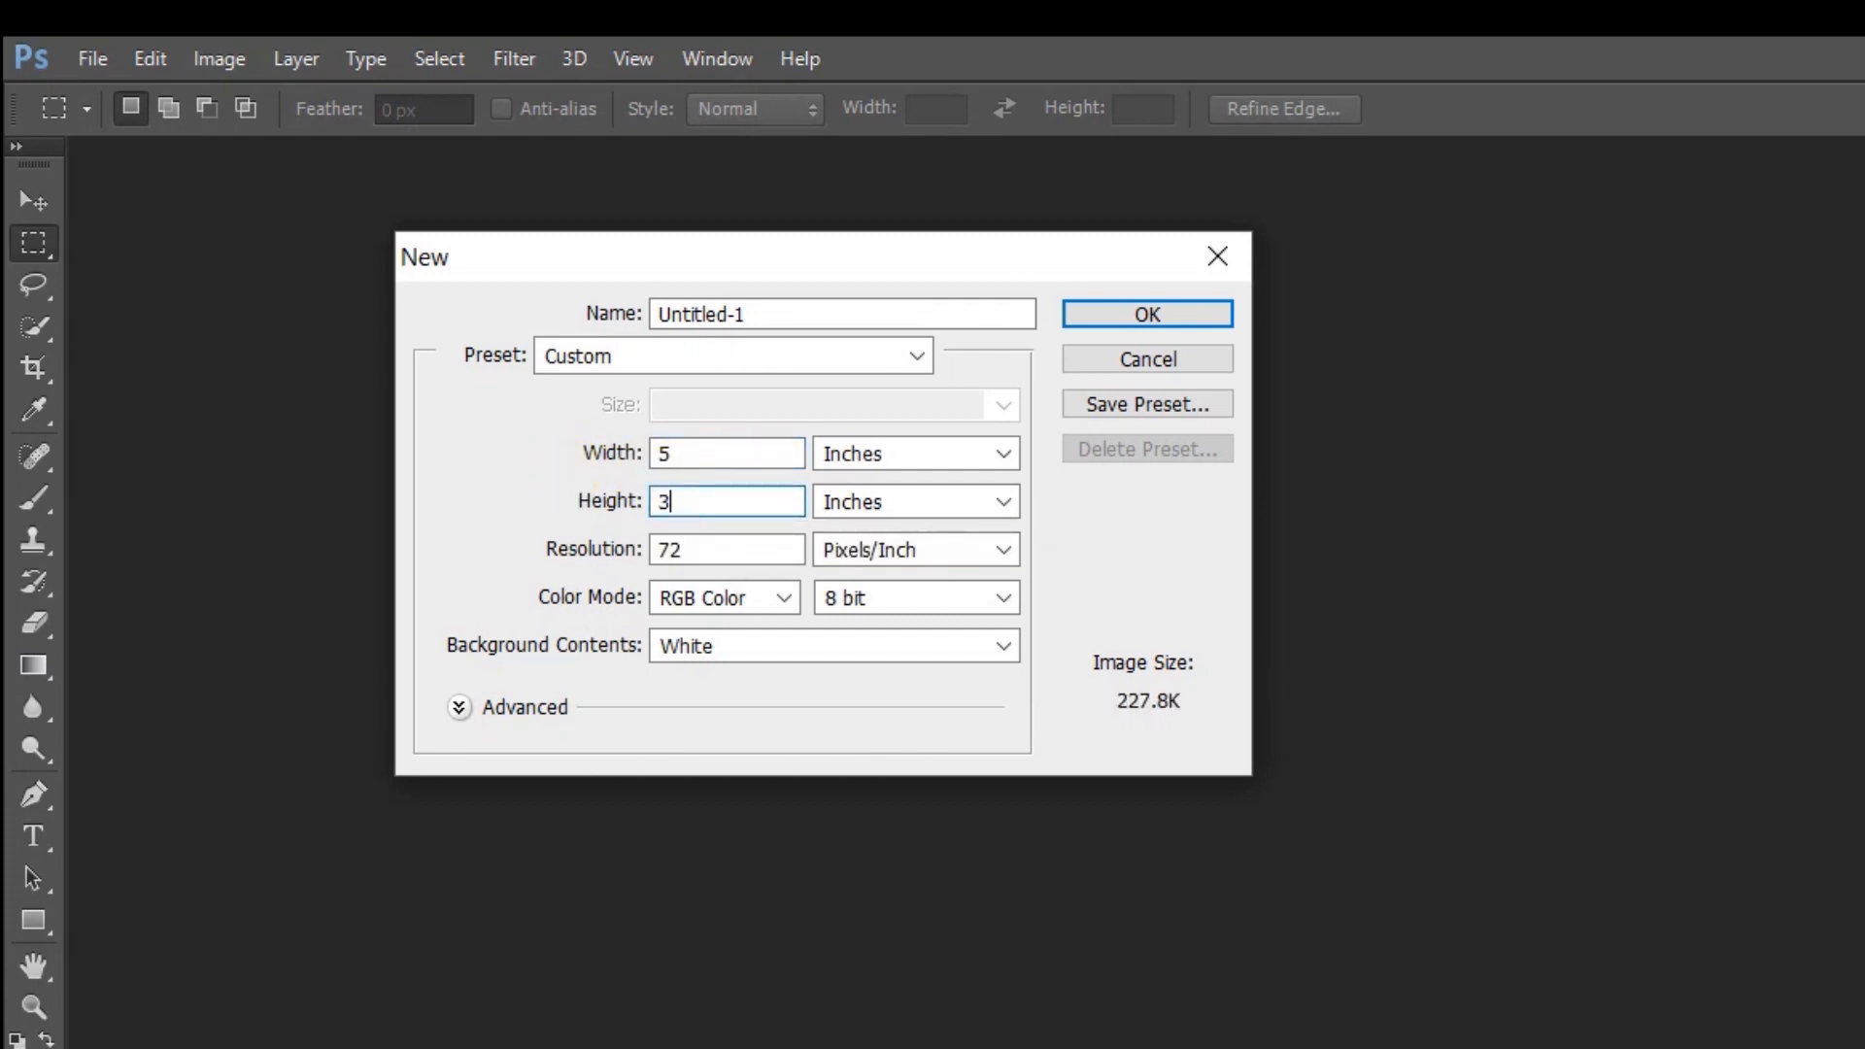
double_click(716, 551)
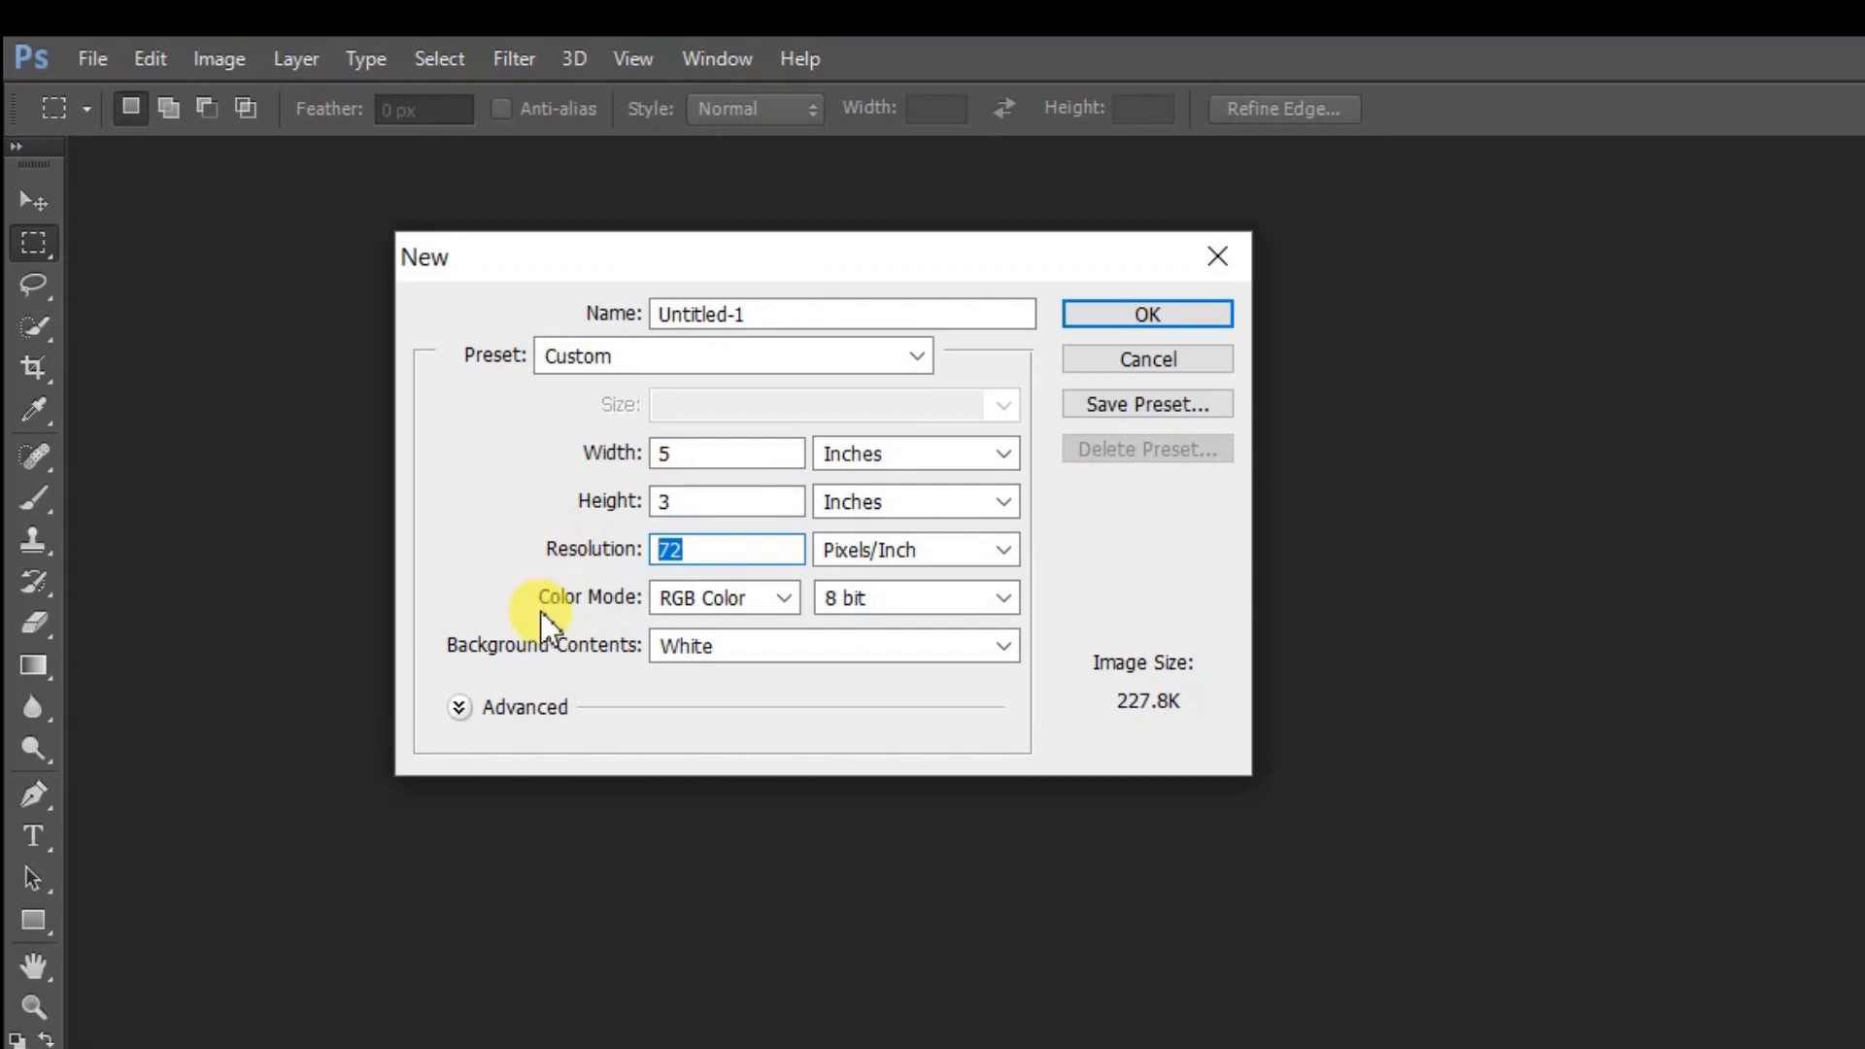
type("300")
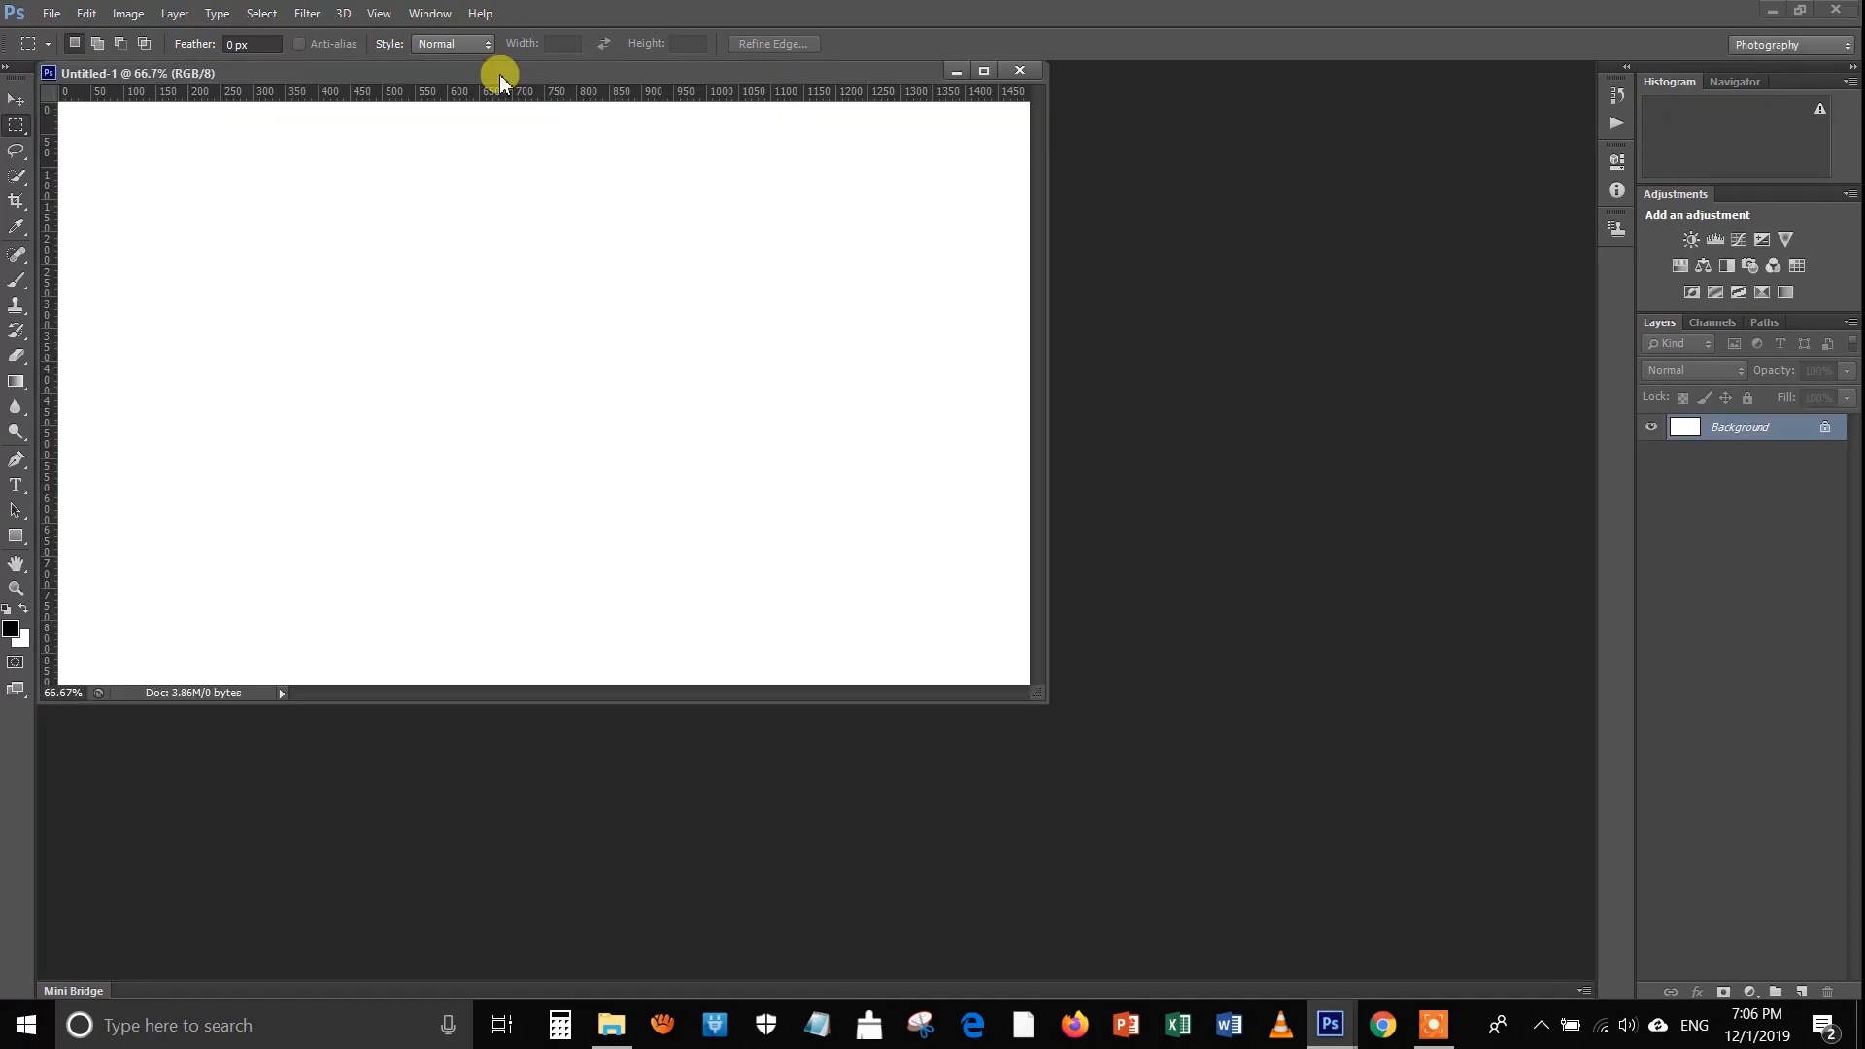
left_click_drag(499, 74, 632, 75)
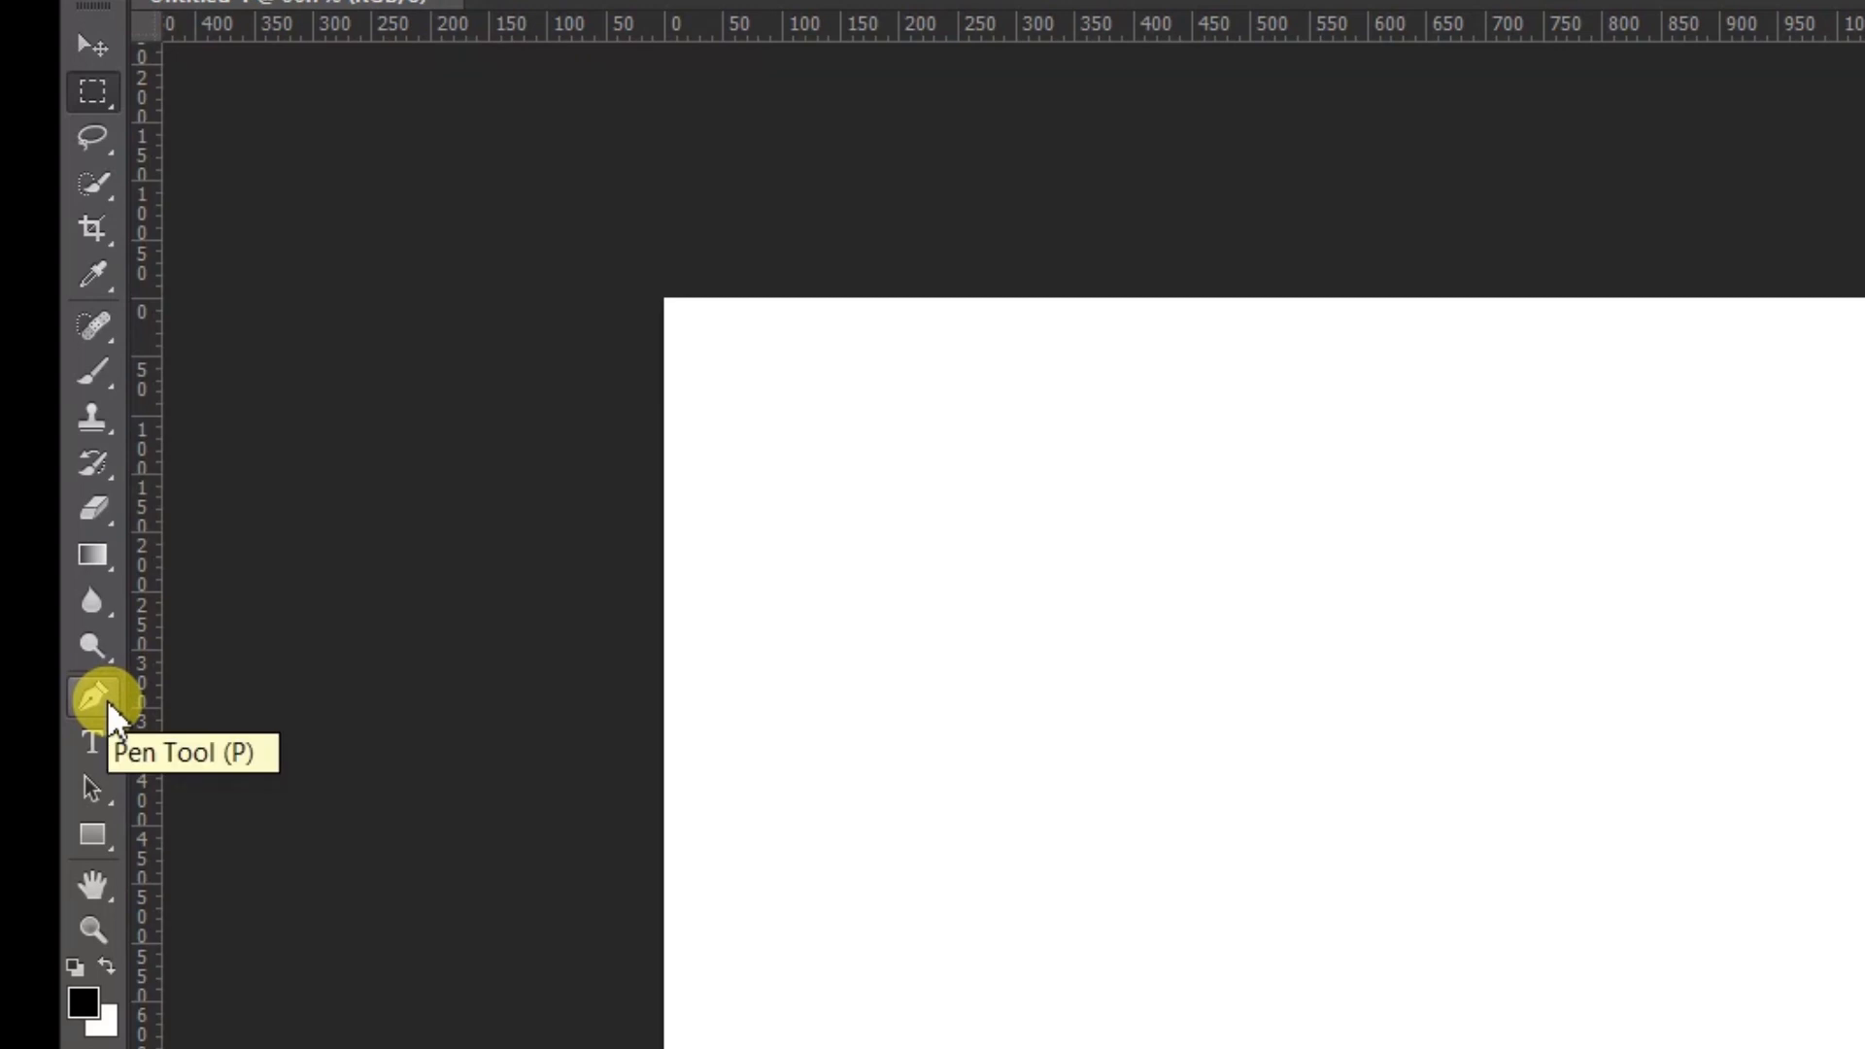
Switch to the Pencil tool and set its size to 10 px
left_click(97, 369)
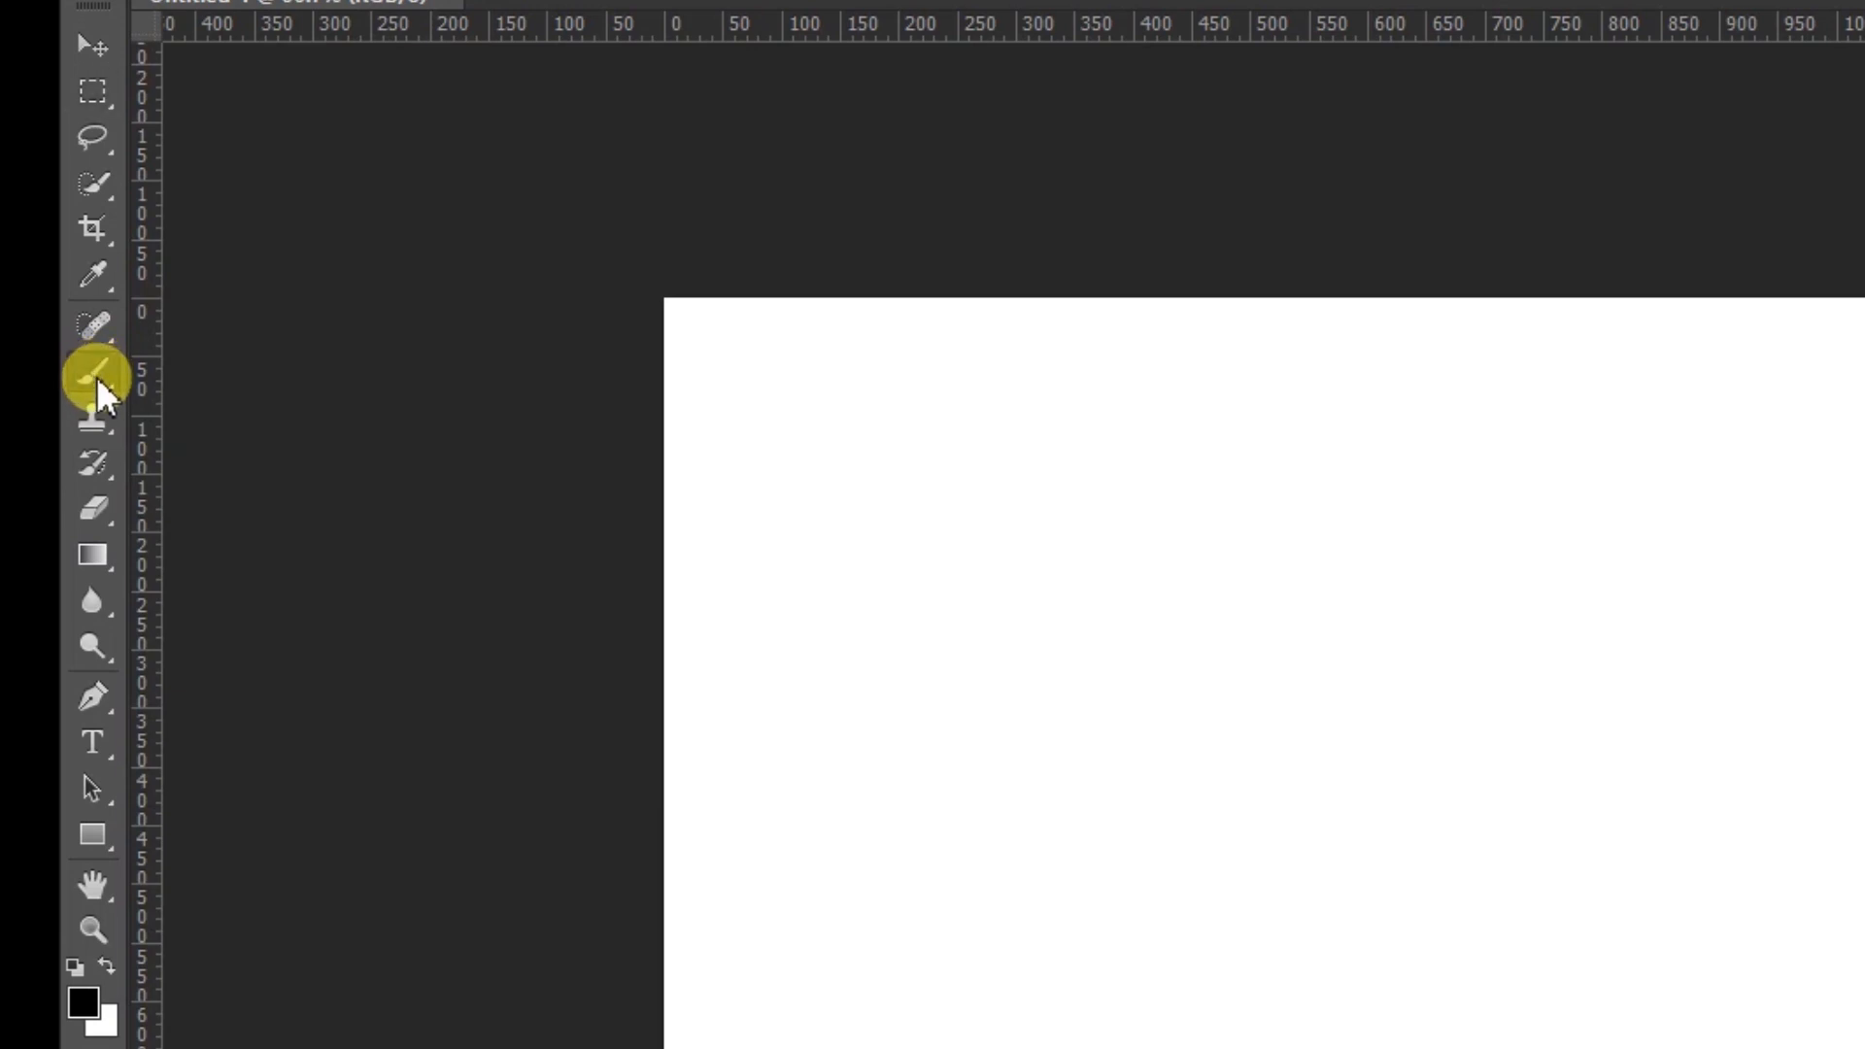
left_click(86, 367)
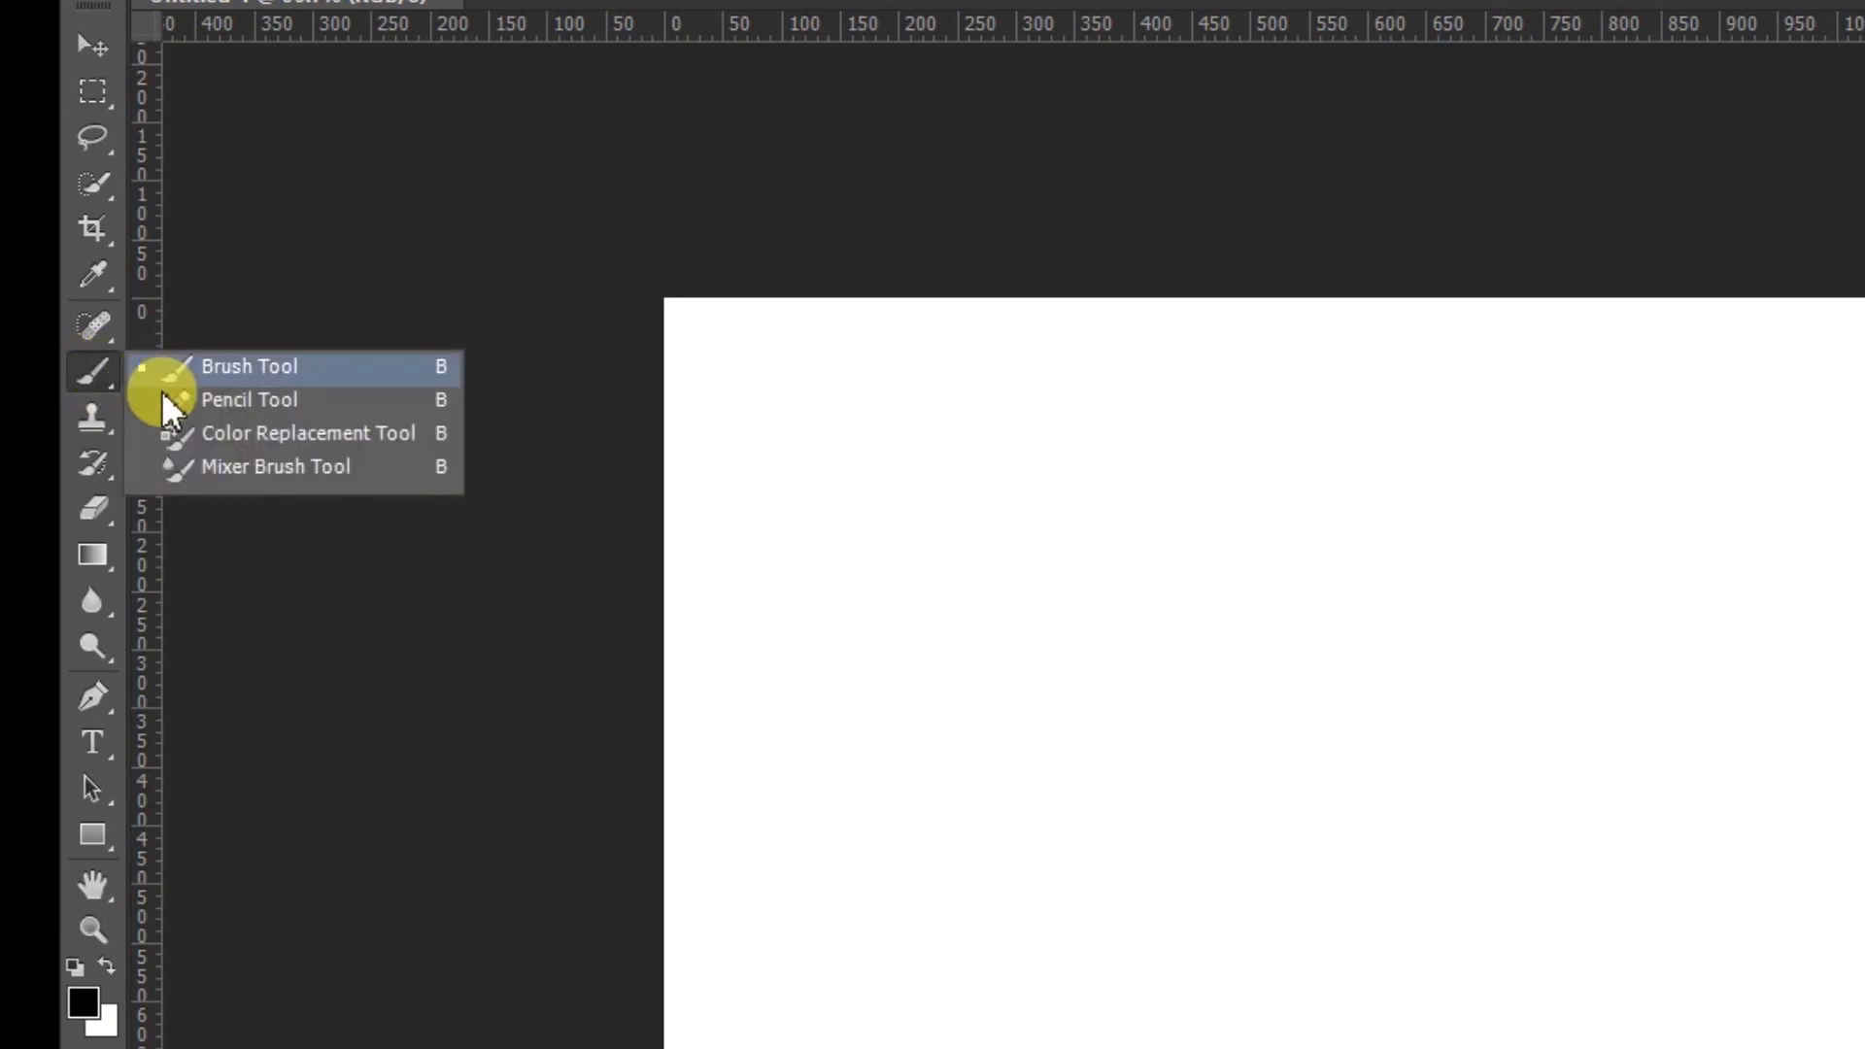
left_click(230, 405)
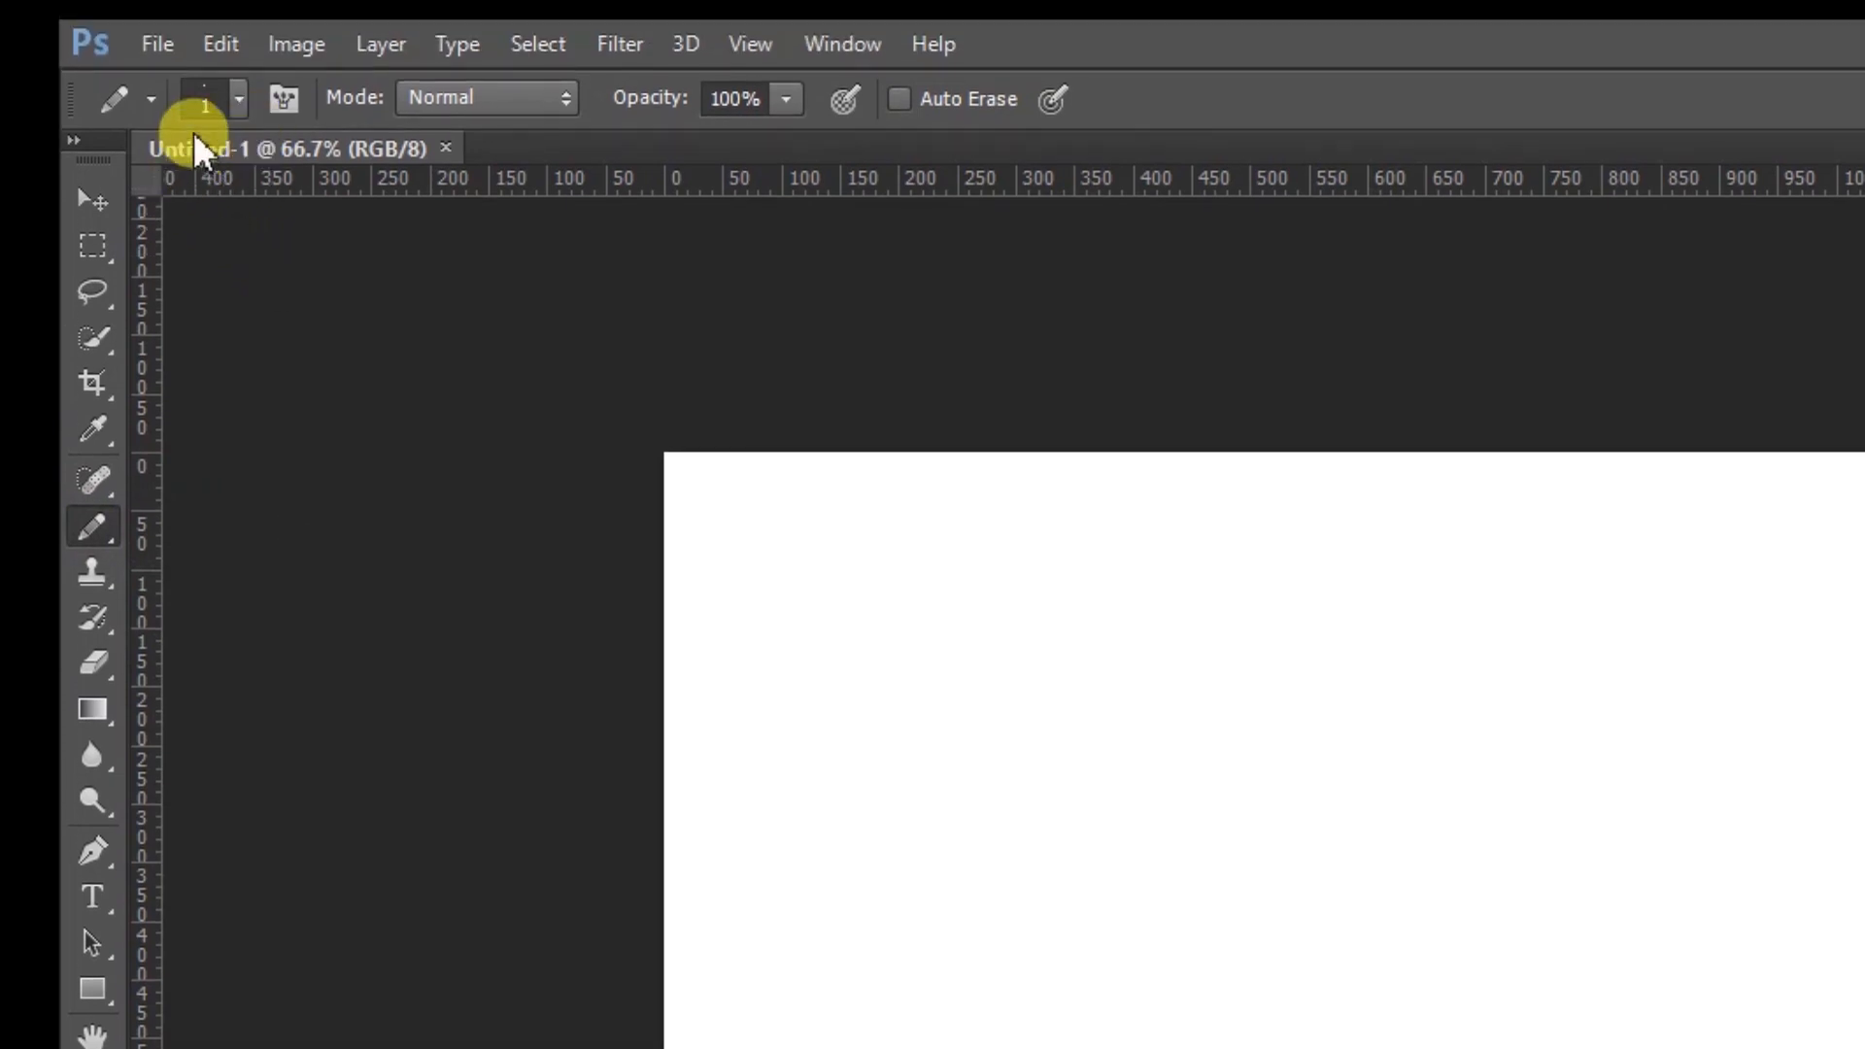
left_click(240, 104)
left_click_drag(120, 212, 120, 208)
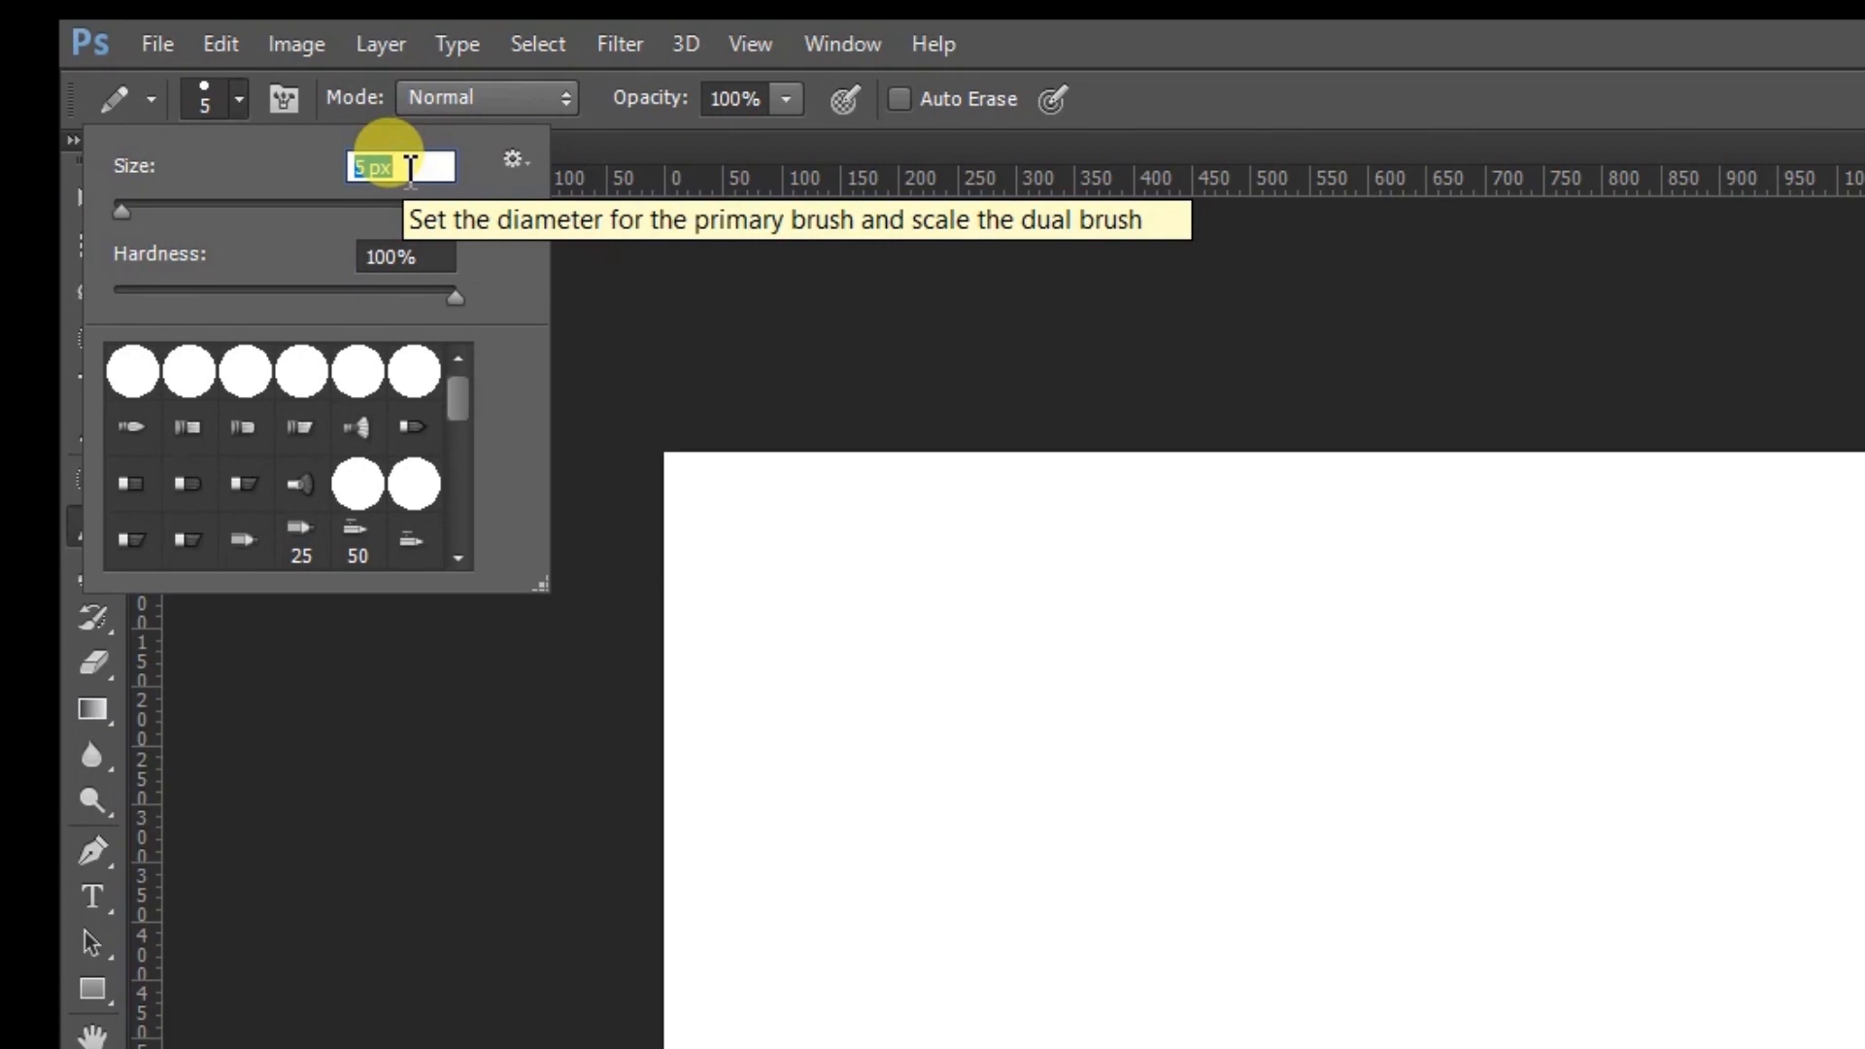
type("10")
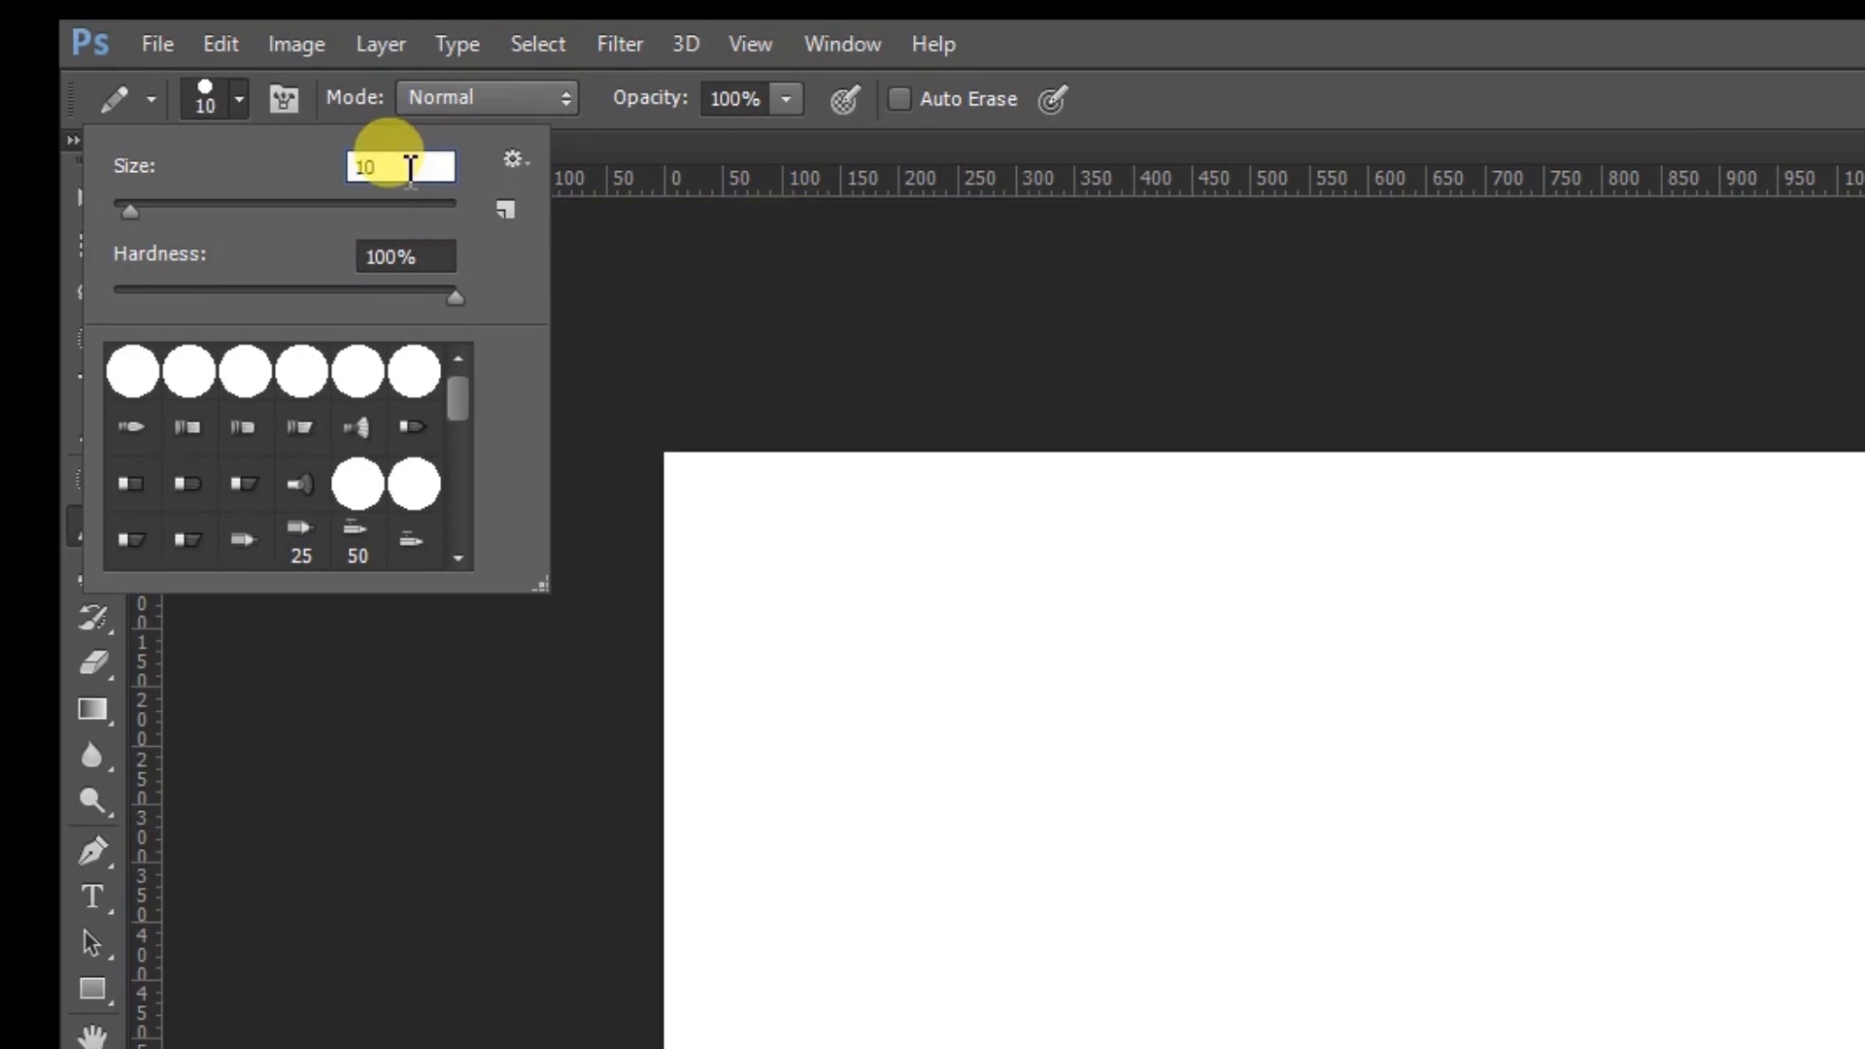
key("Return")
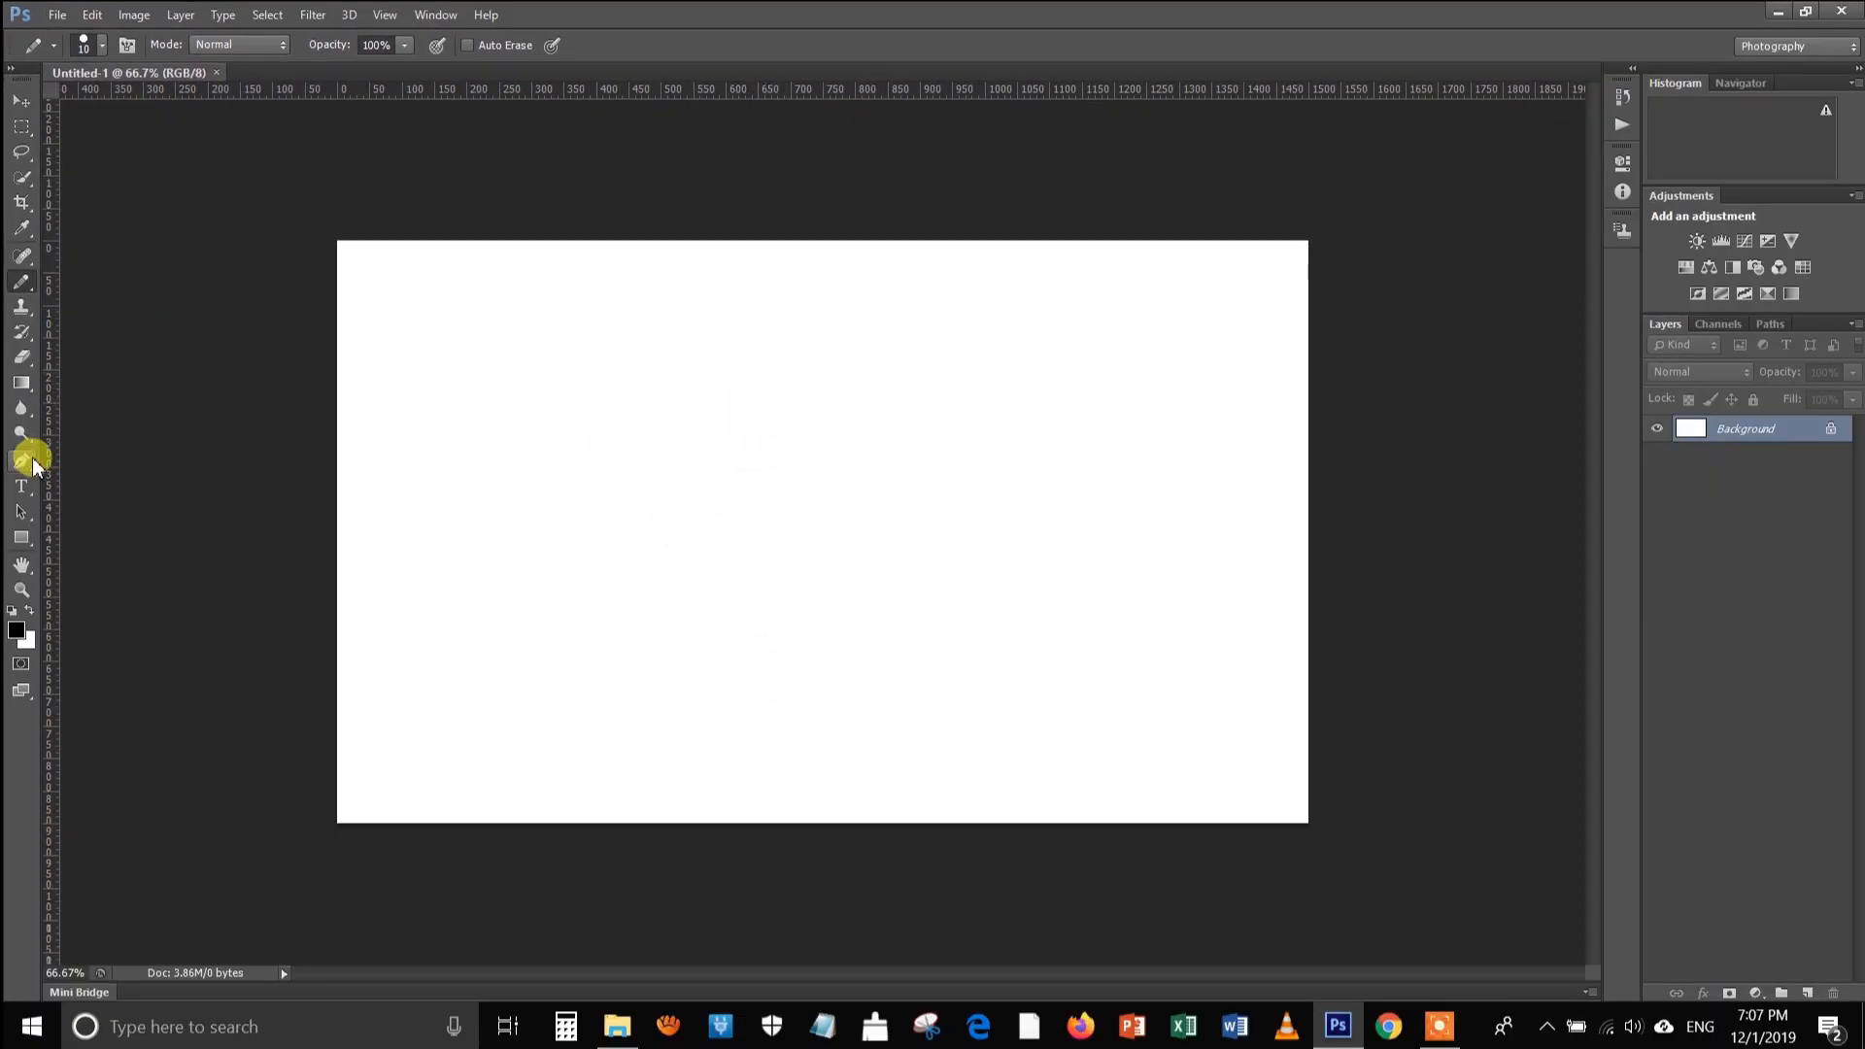
Draw a nearly horizontal straight path across the upper middle of the canvas with the Pen tool
left_click(22, 463)
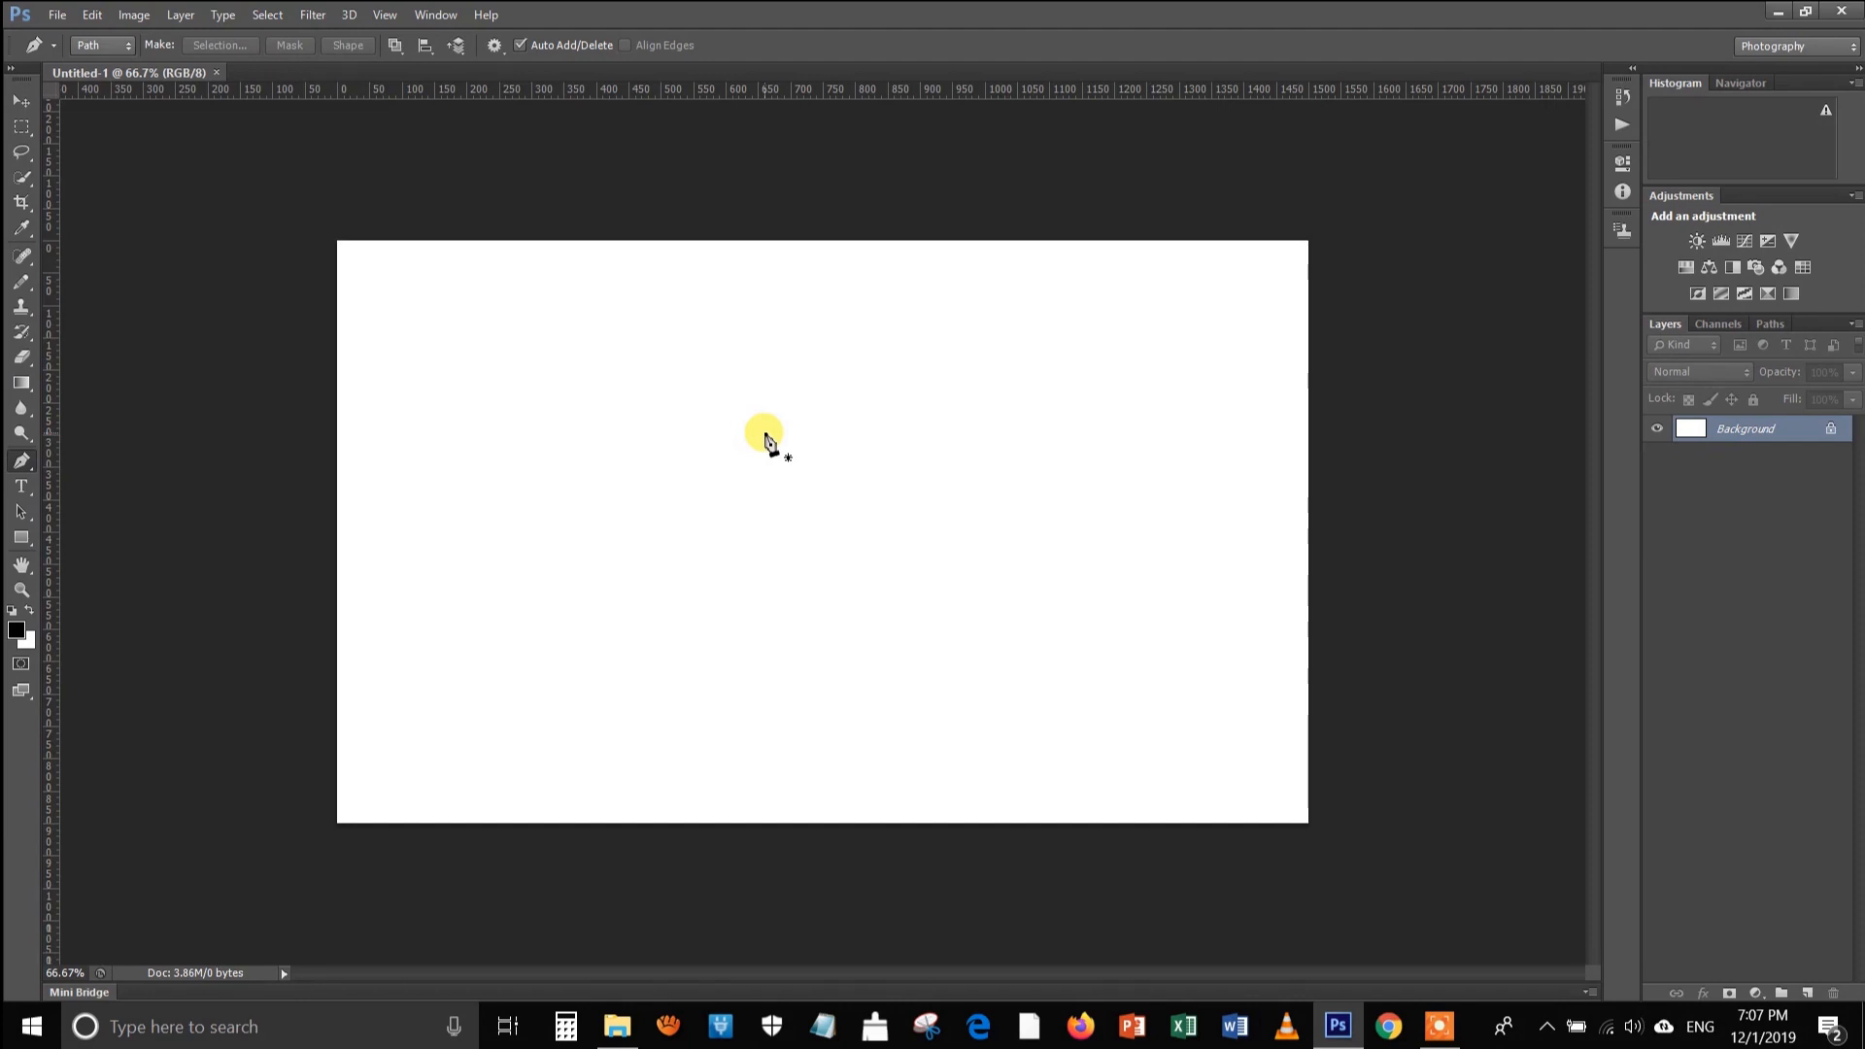
key("ctrl+1")
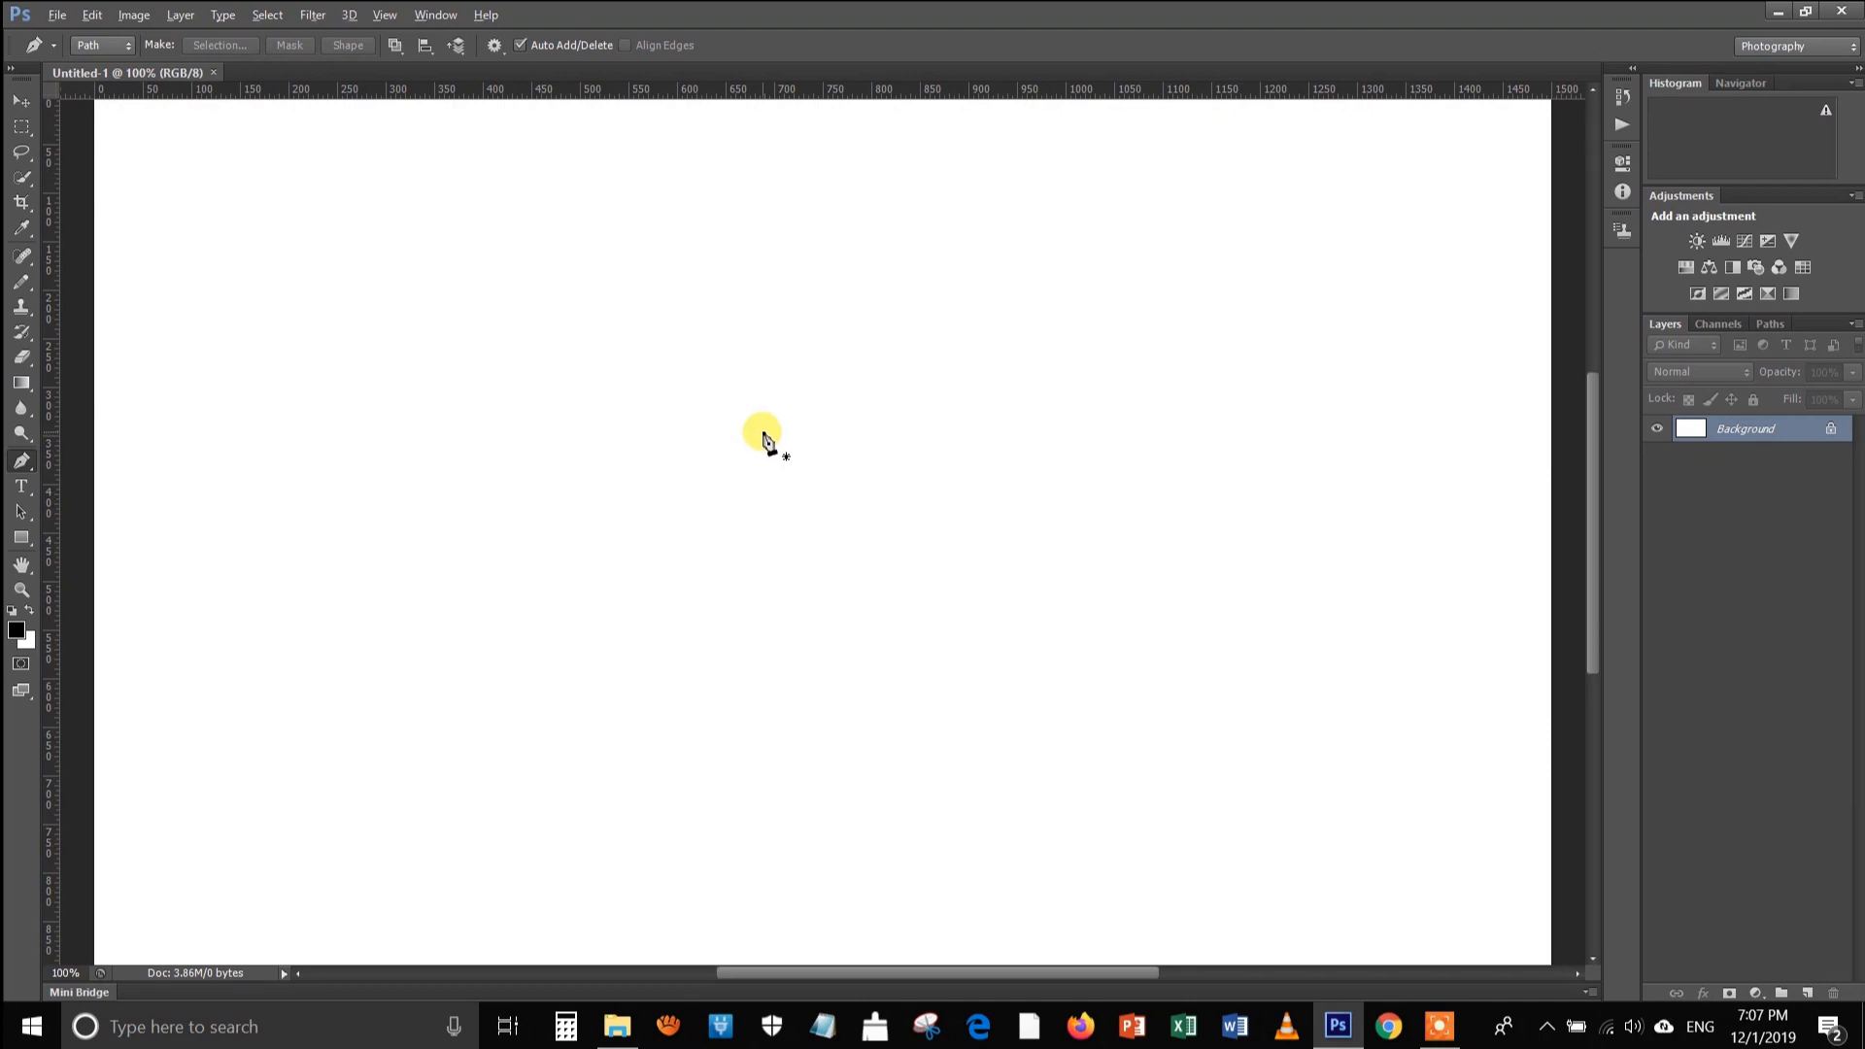
scroll(766, 442, "down", 1)
scroll(766, 441, "up", 1)
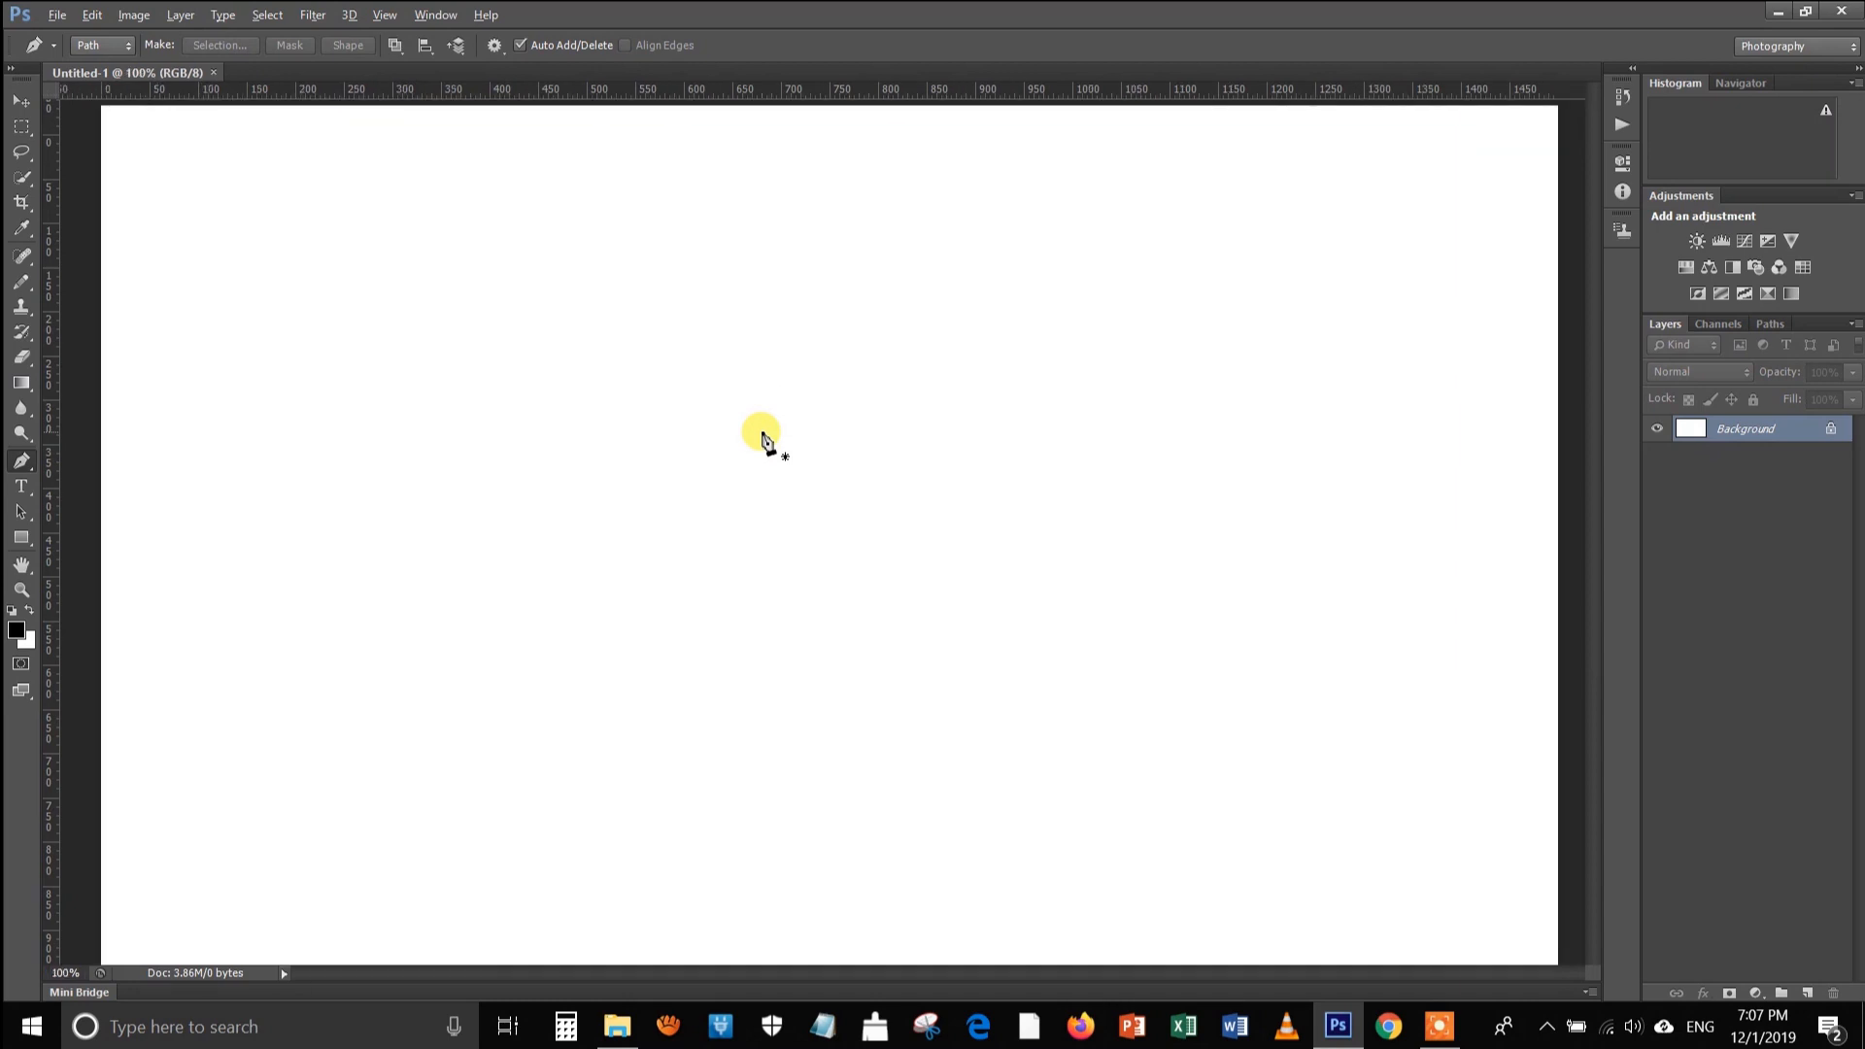
scroll(766, 442, "down", 2)
scroll(766, 442, "up", 1)
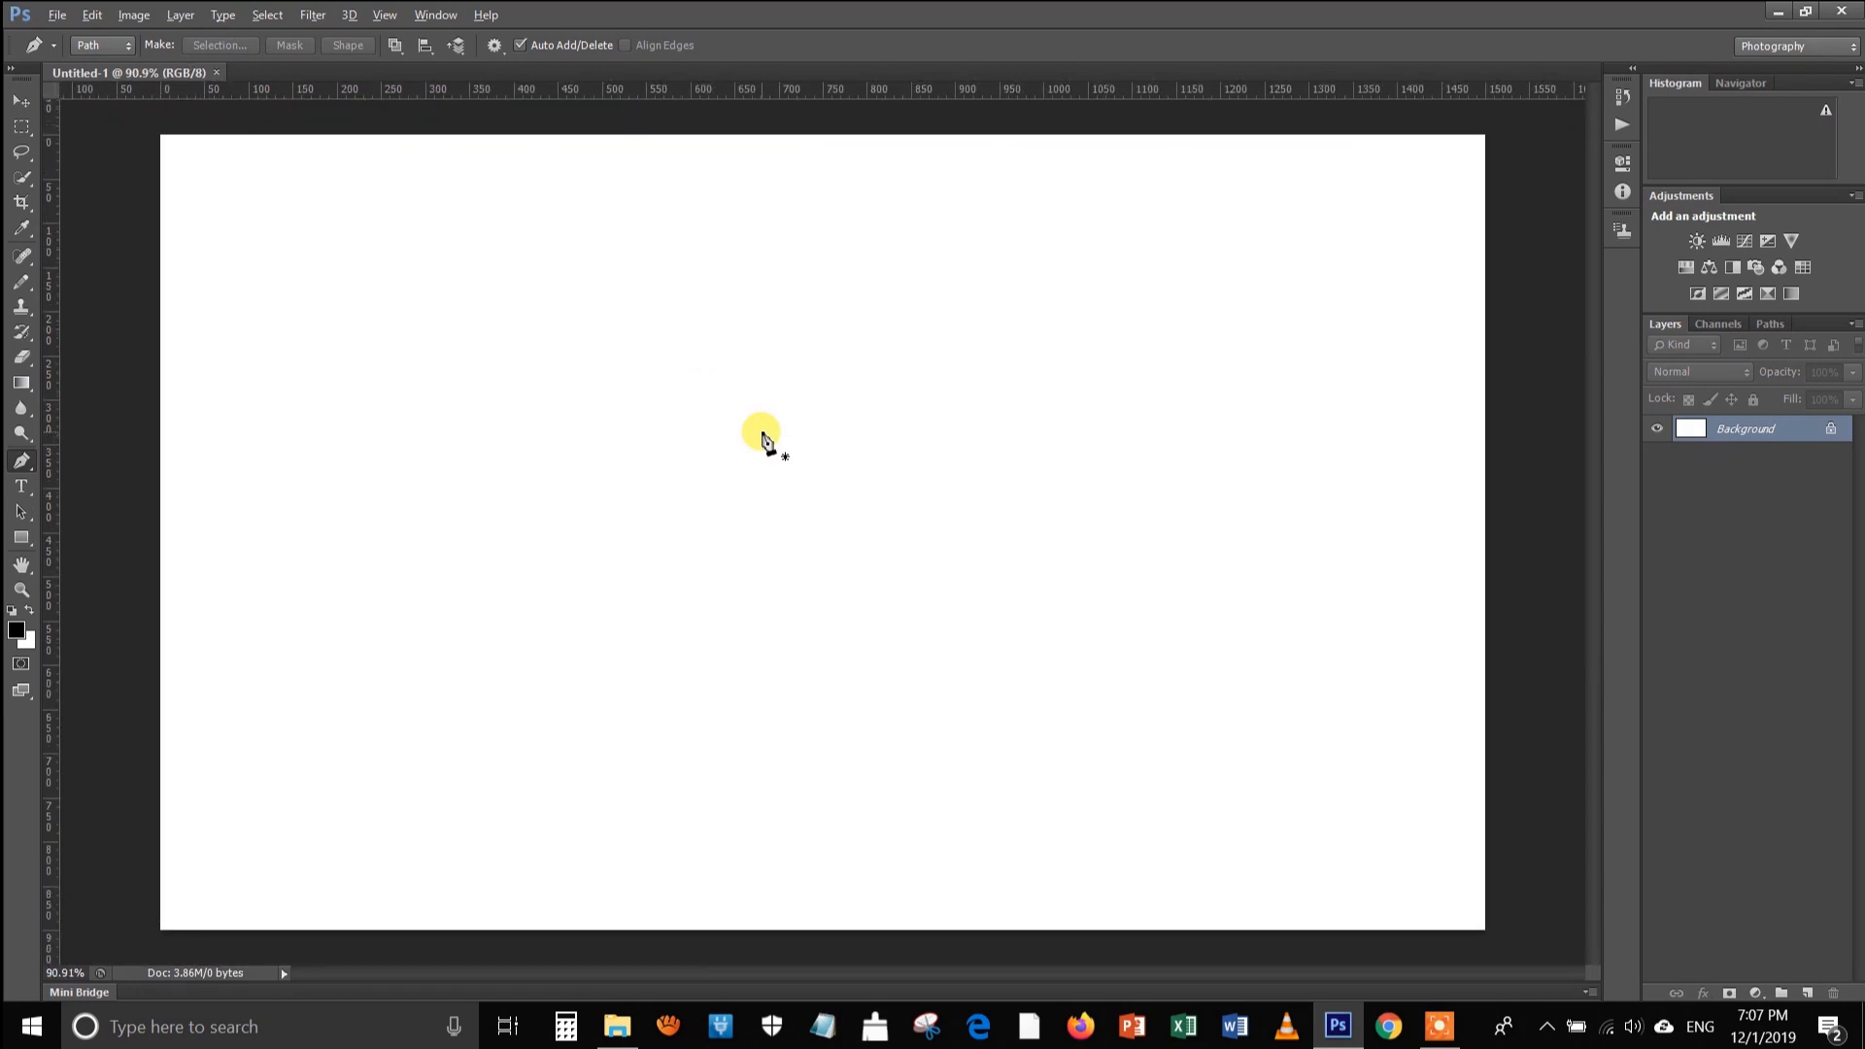
key("alt")
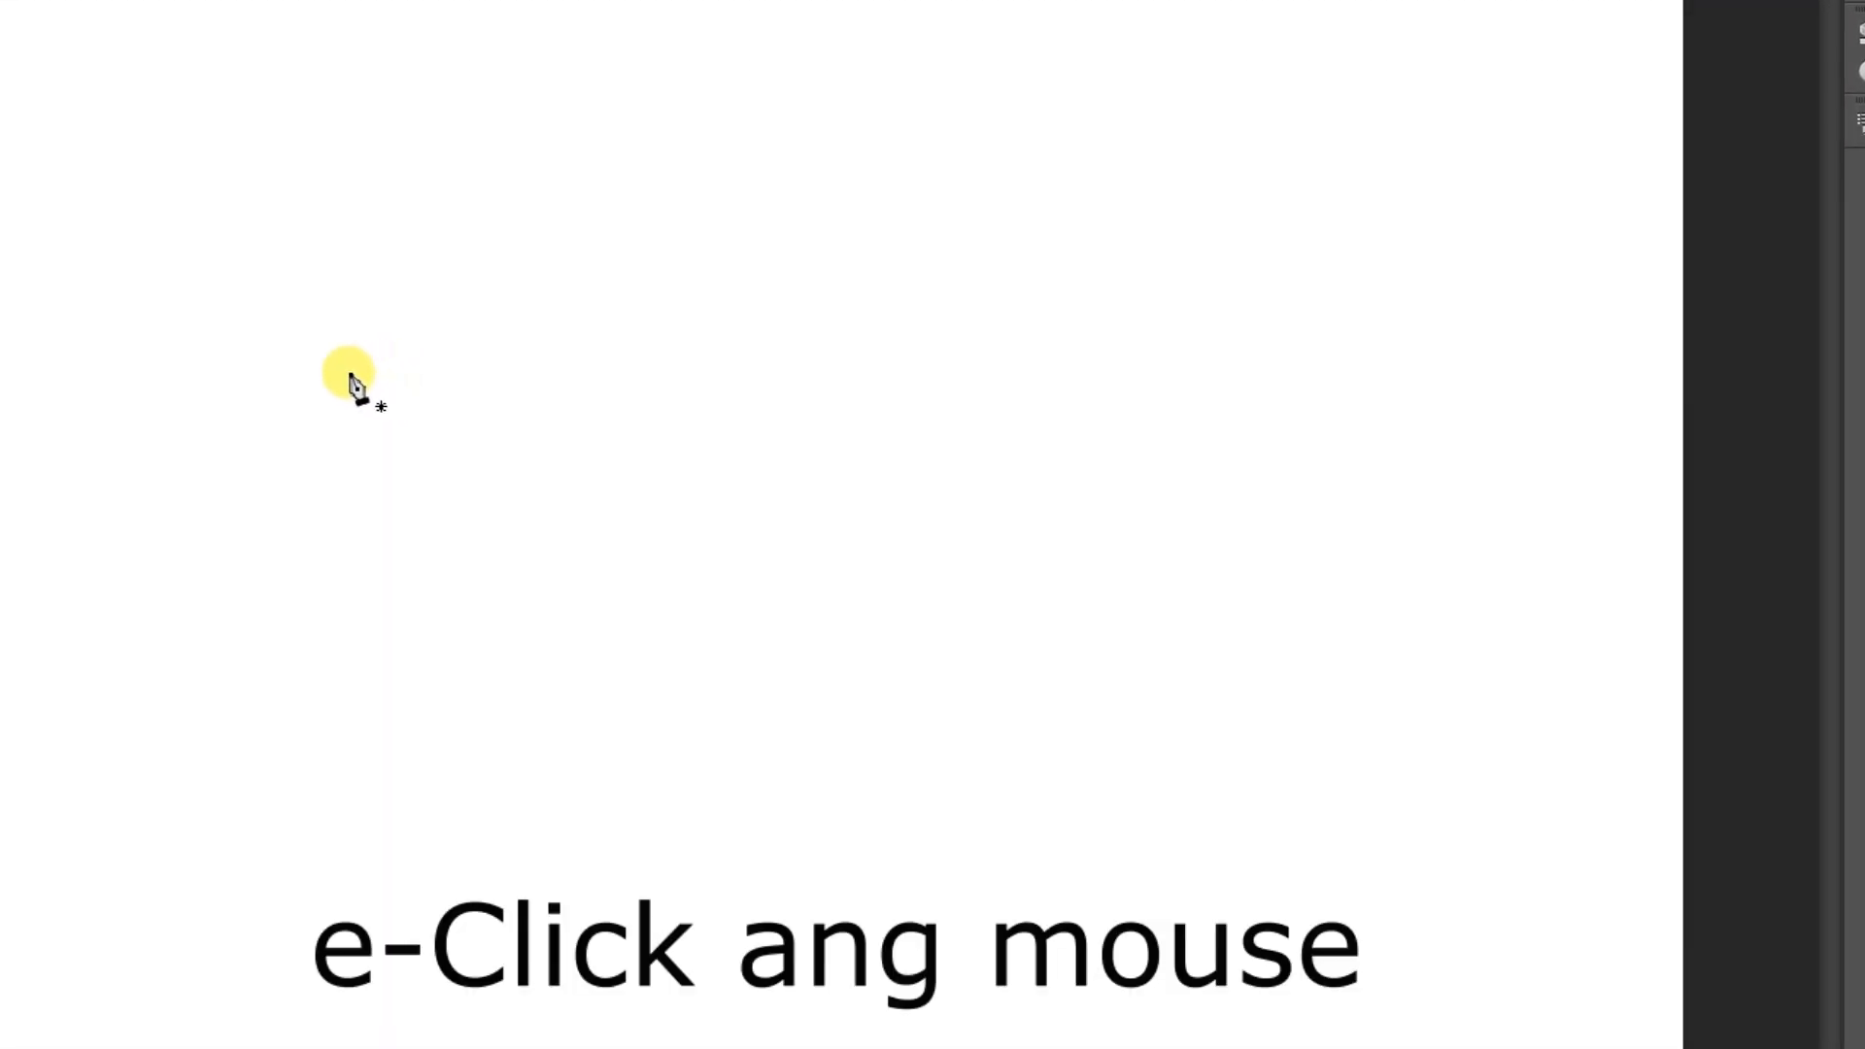
left_click(350, 373)
left_click(1094, 376)
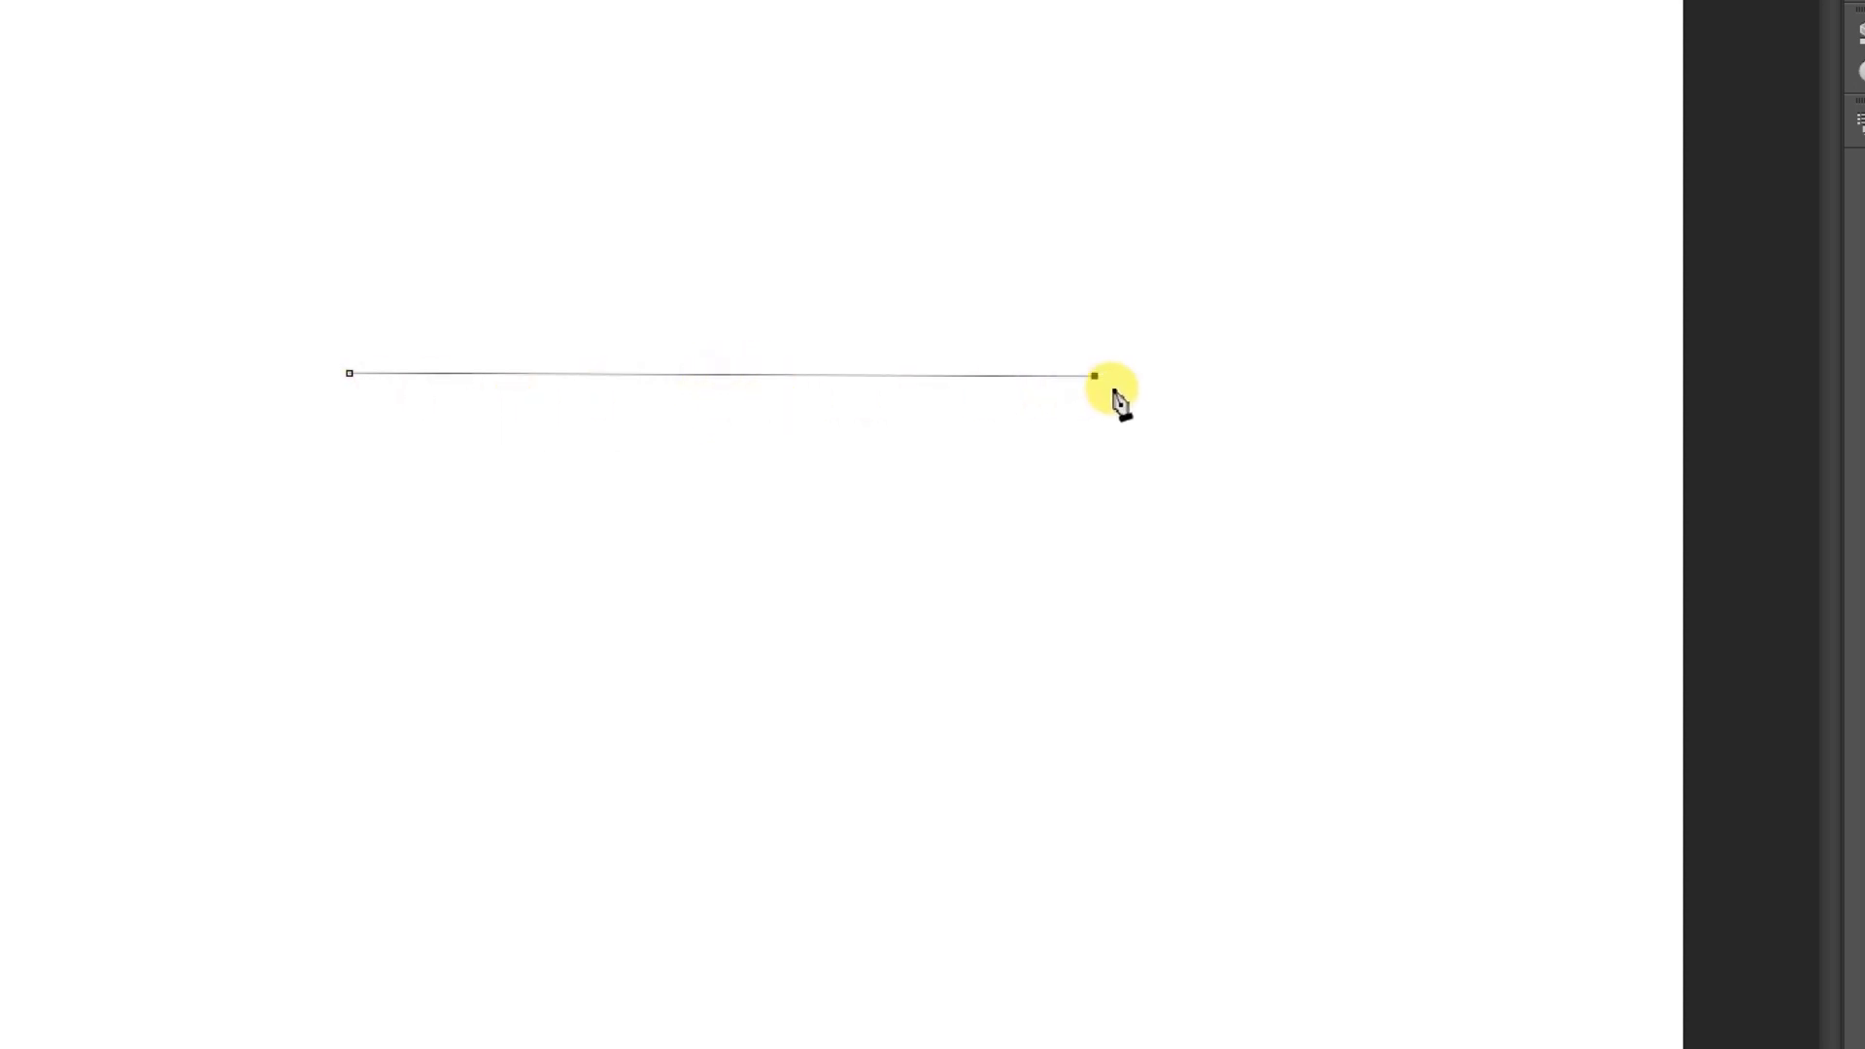
Stroke the straight path with the Pencil, without simulated pressure, and clear the path outline
right_click(740, 407)
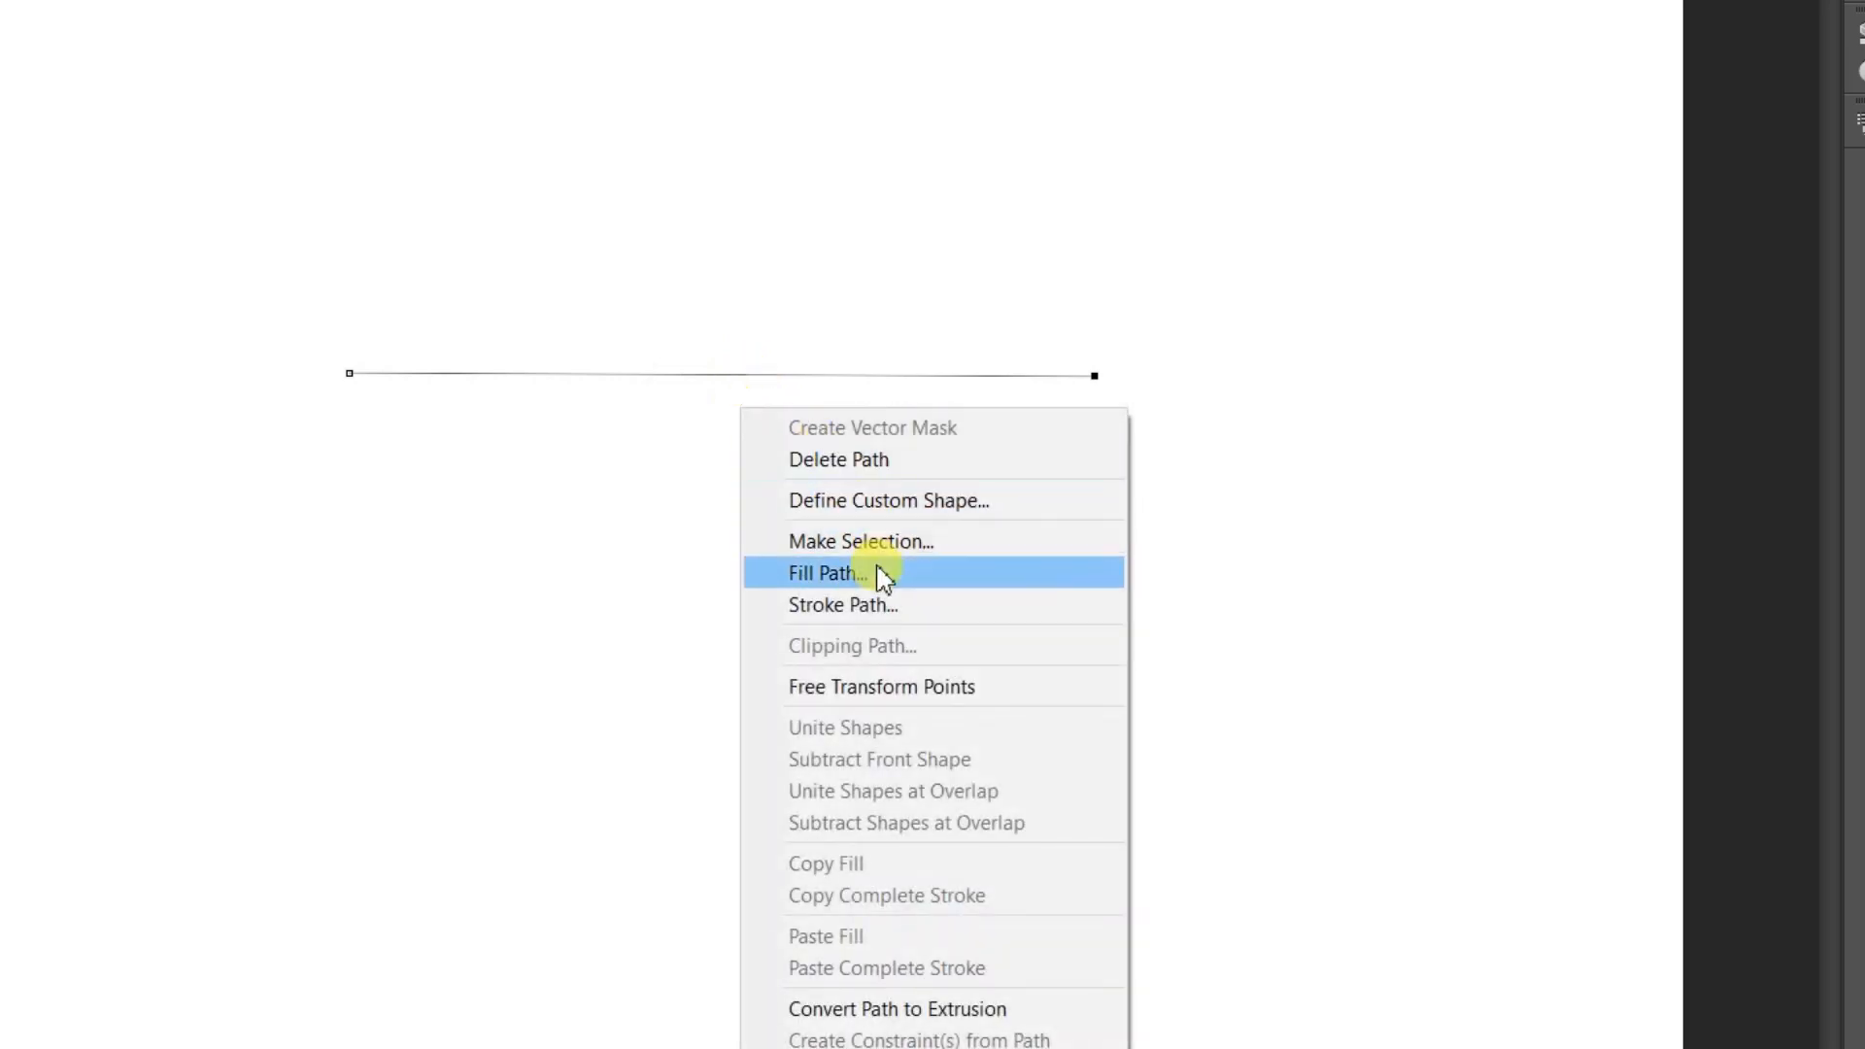
left_click(872, 607)
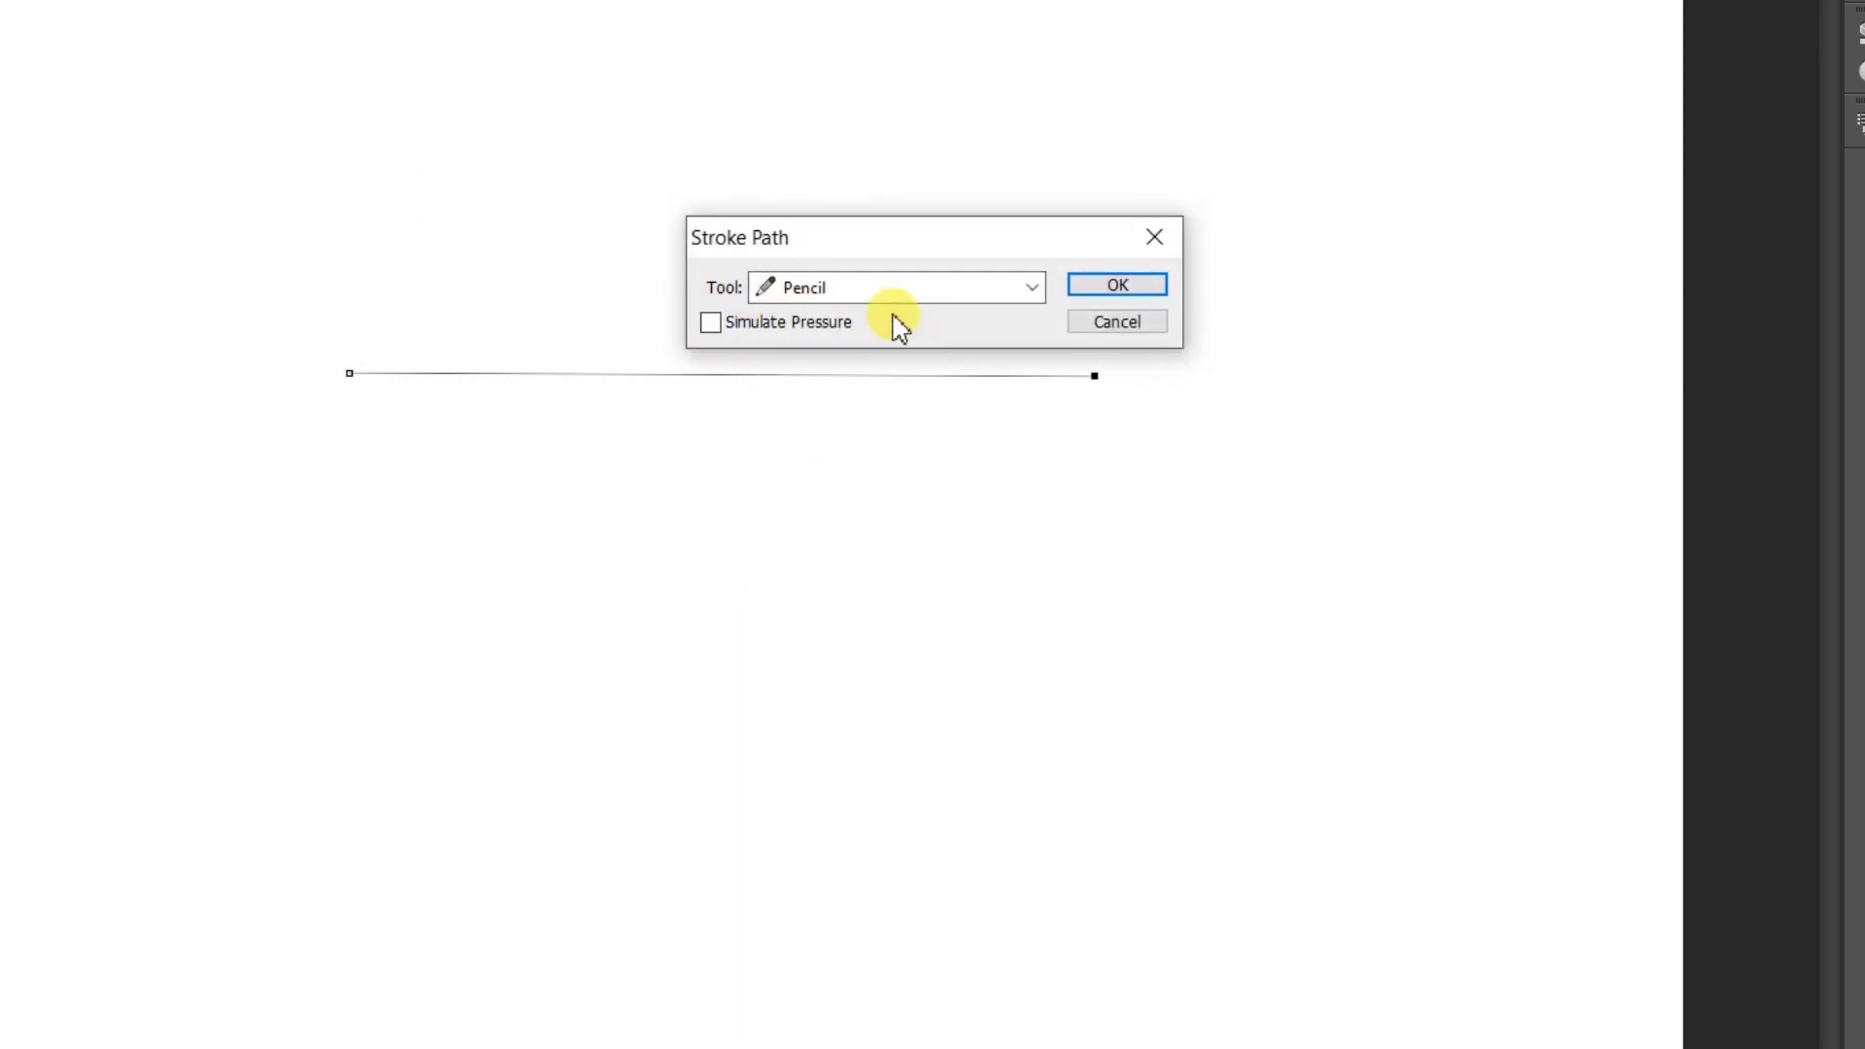
left_click(1127, 288)
left_click(1123, 280)
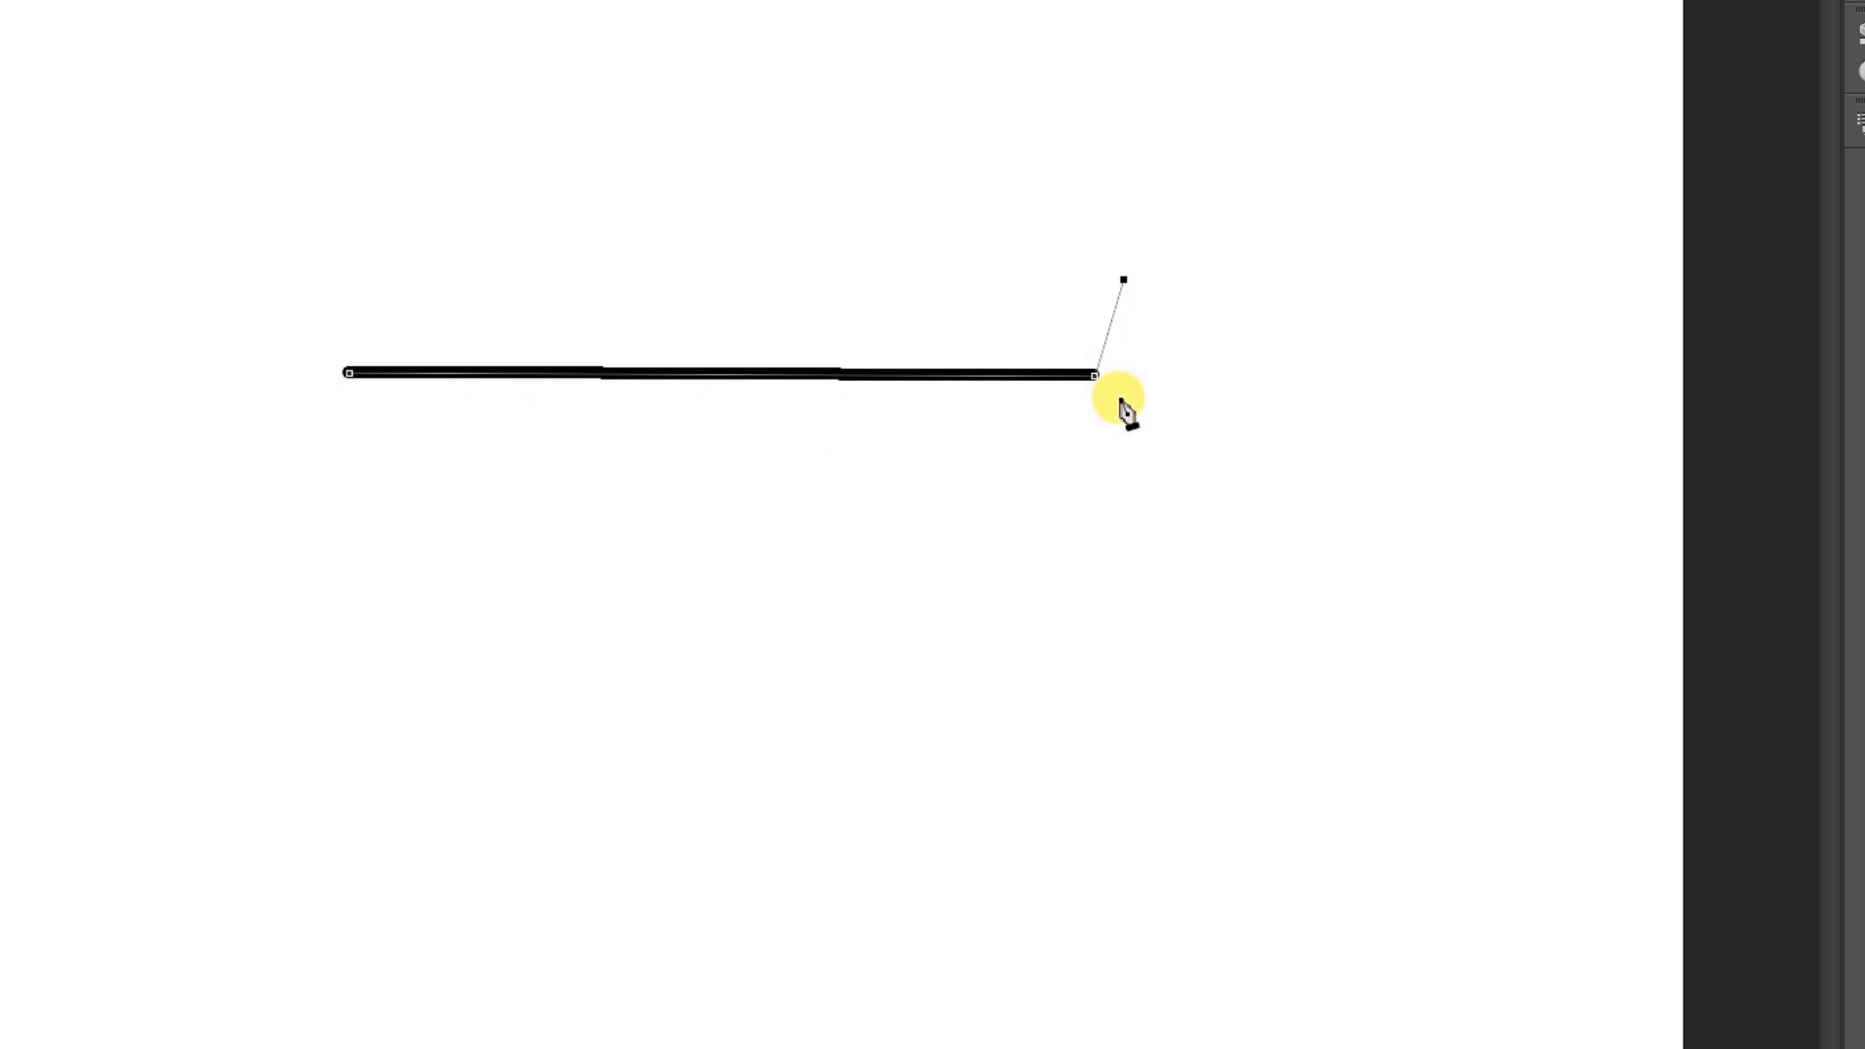
key("Escape")
key("Escape")
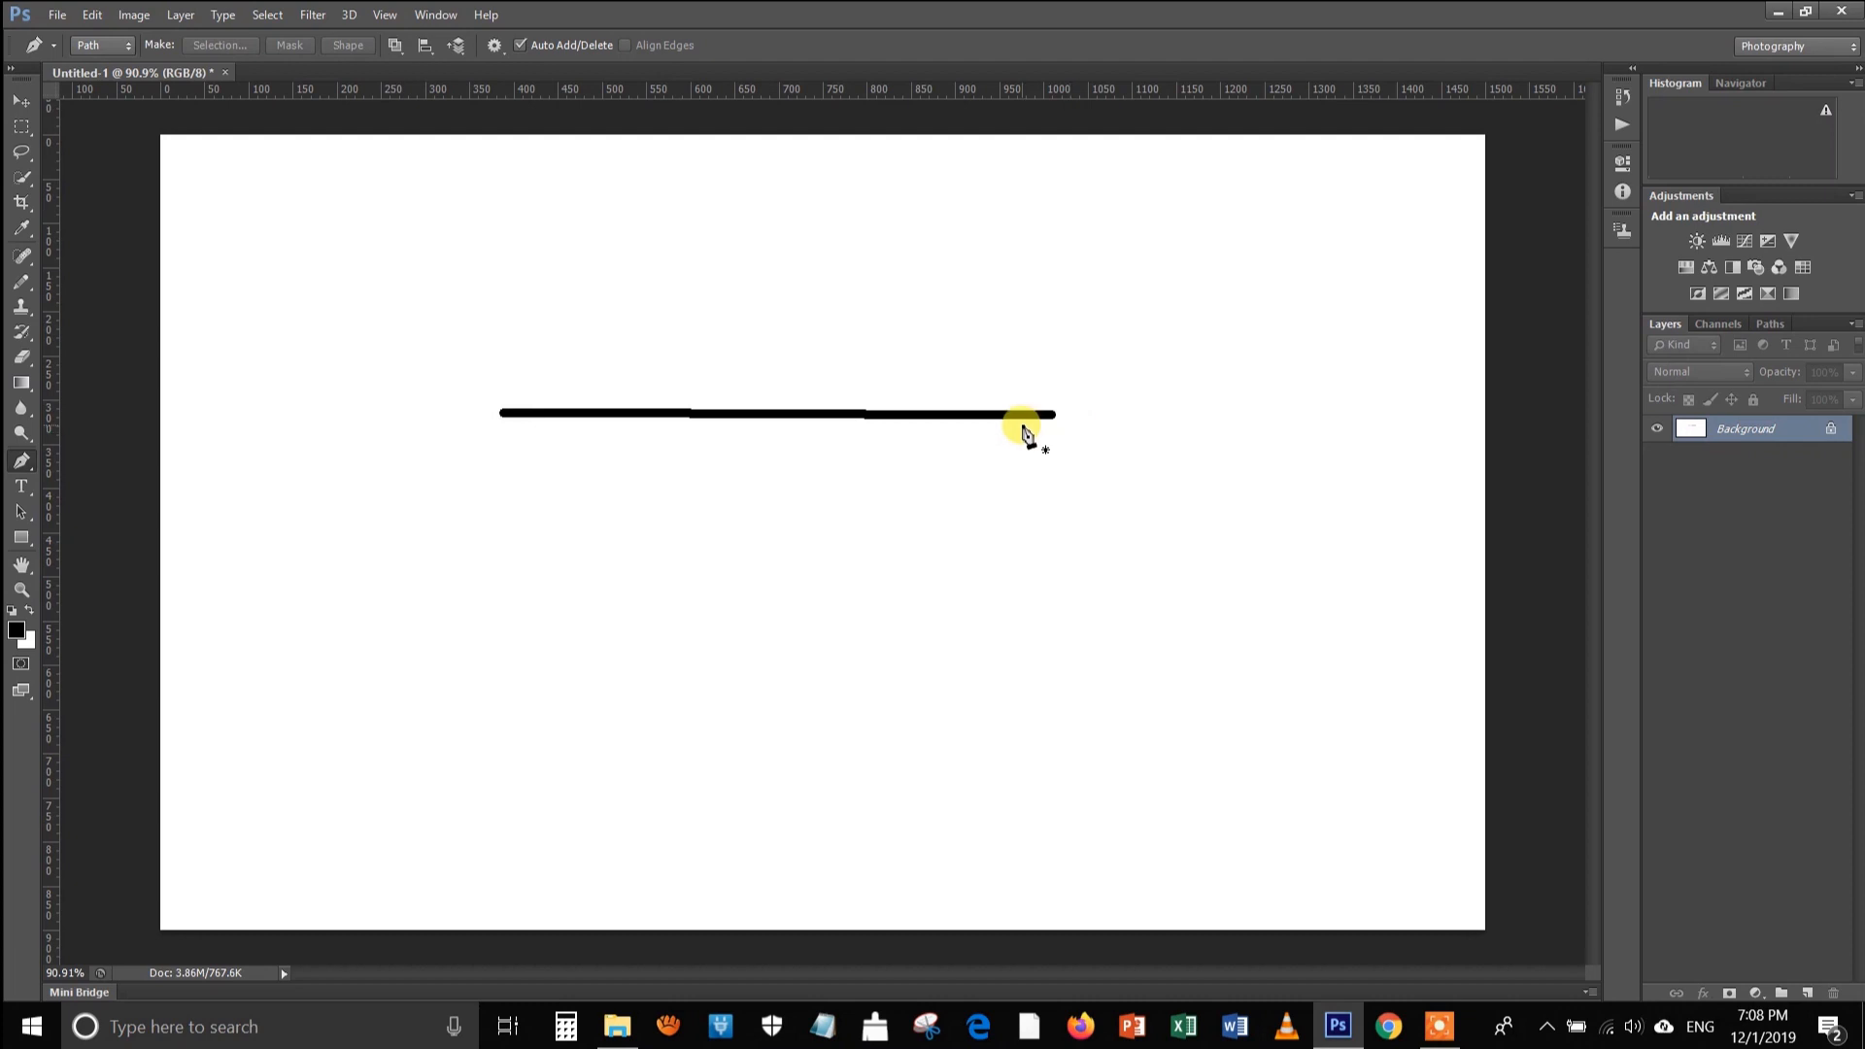
Erase the black line by filling a rectangular selection around it with white, and restore the default black and white colours
left_click(22, 129)
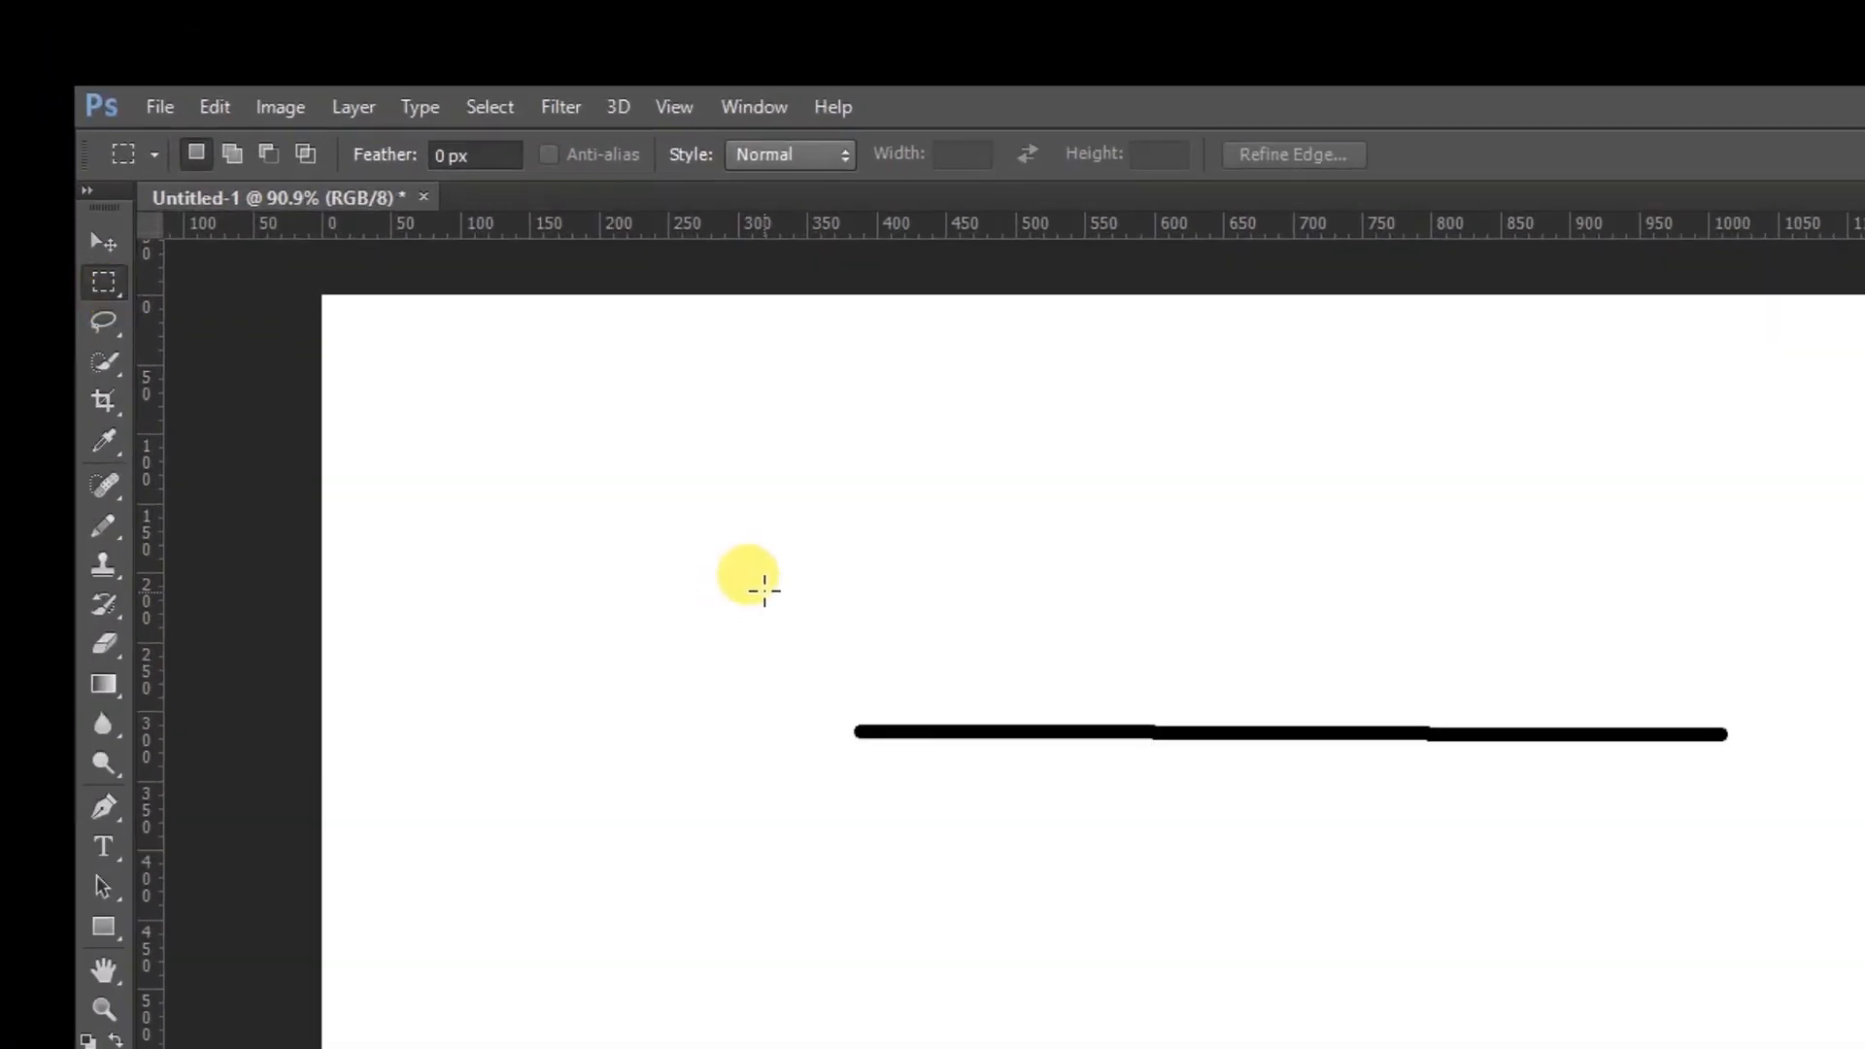
left_click_drag(745, 606, 1780, 894)
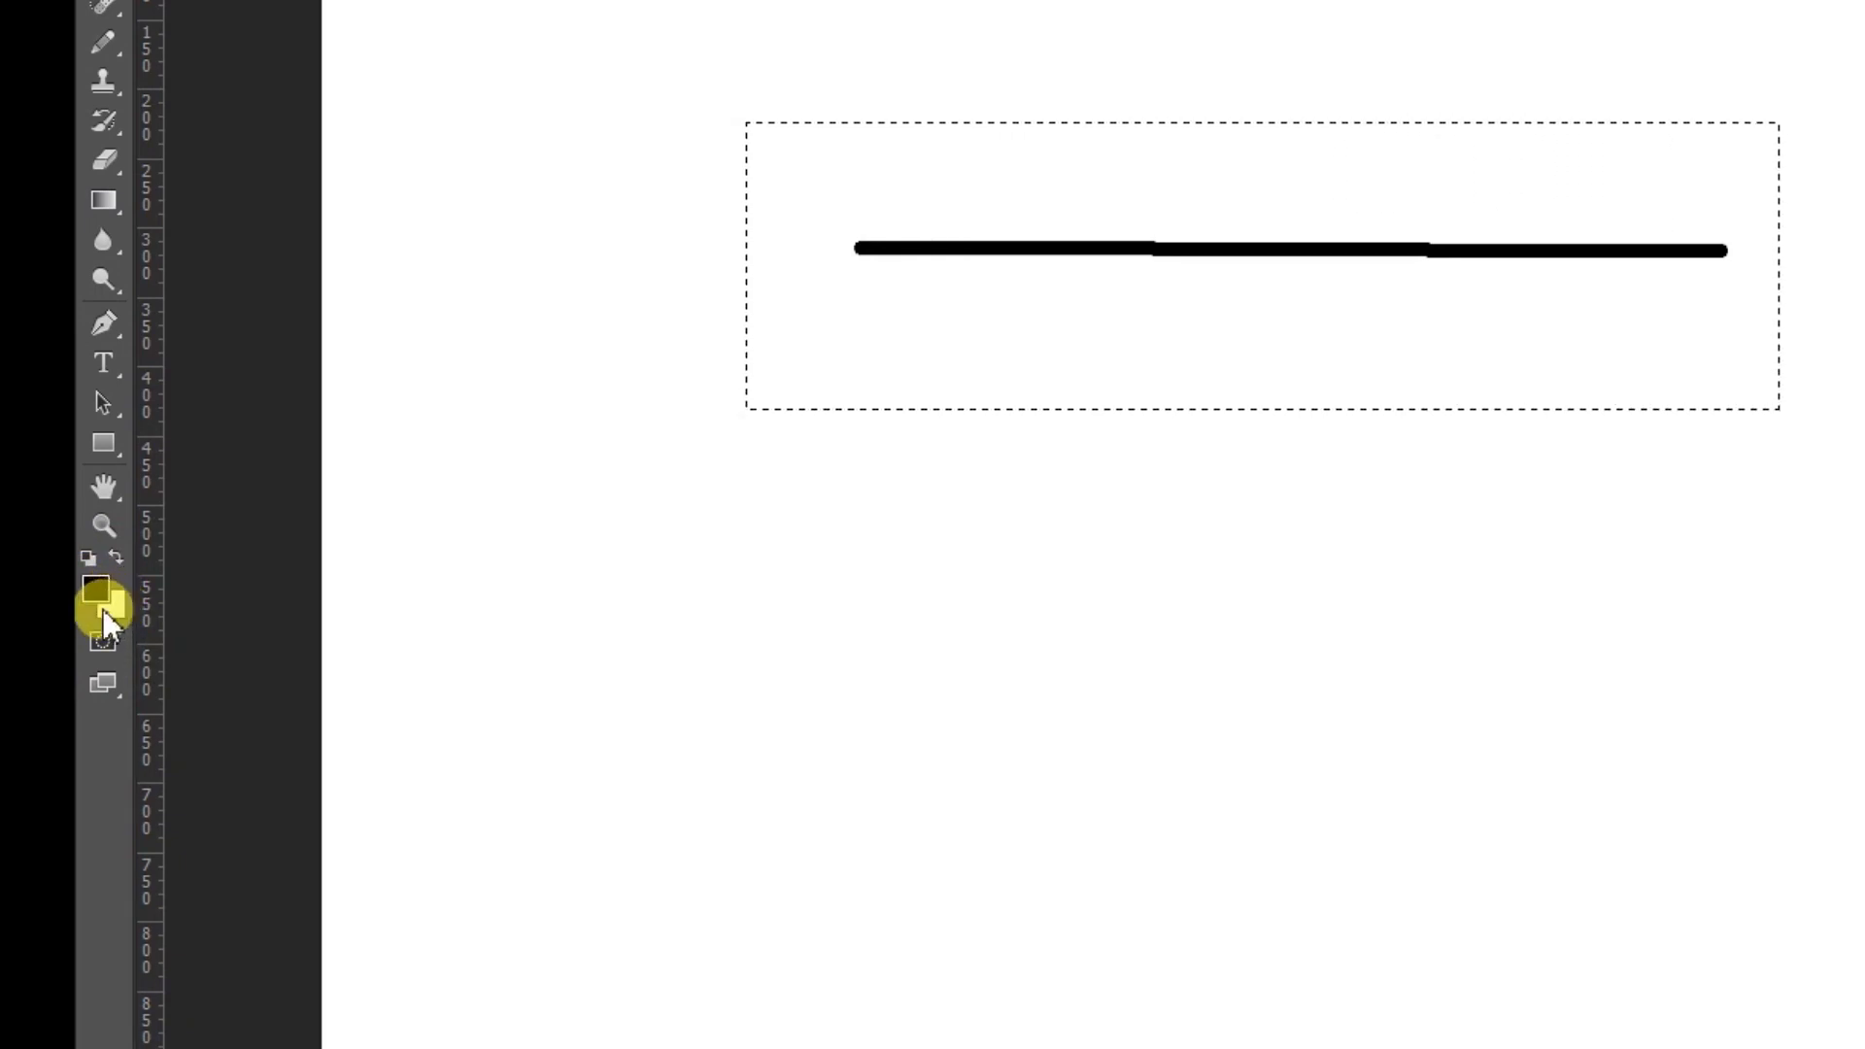
left_click(118, 556)
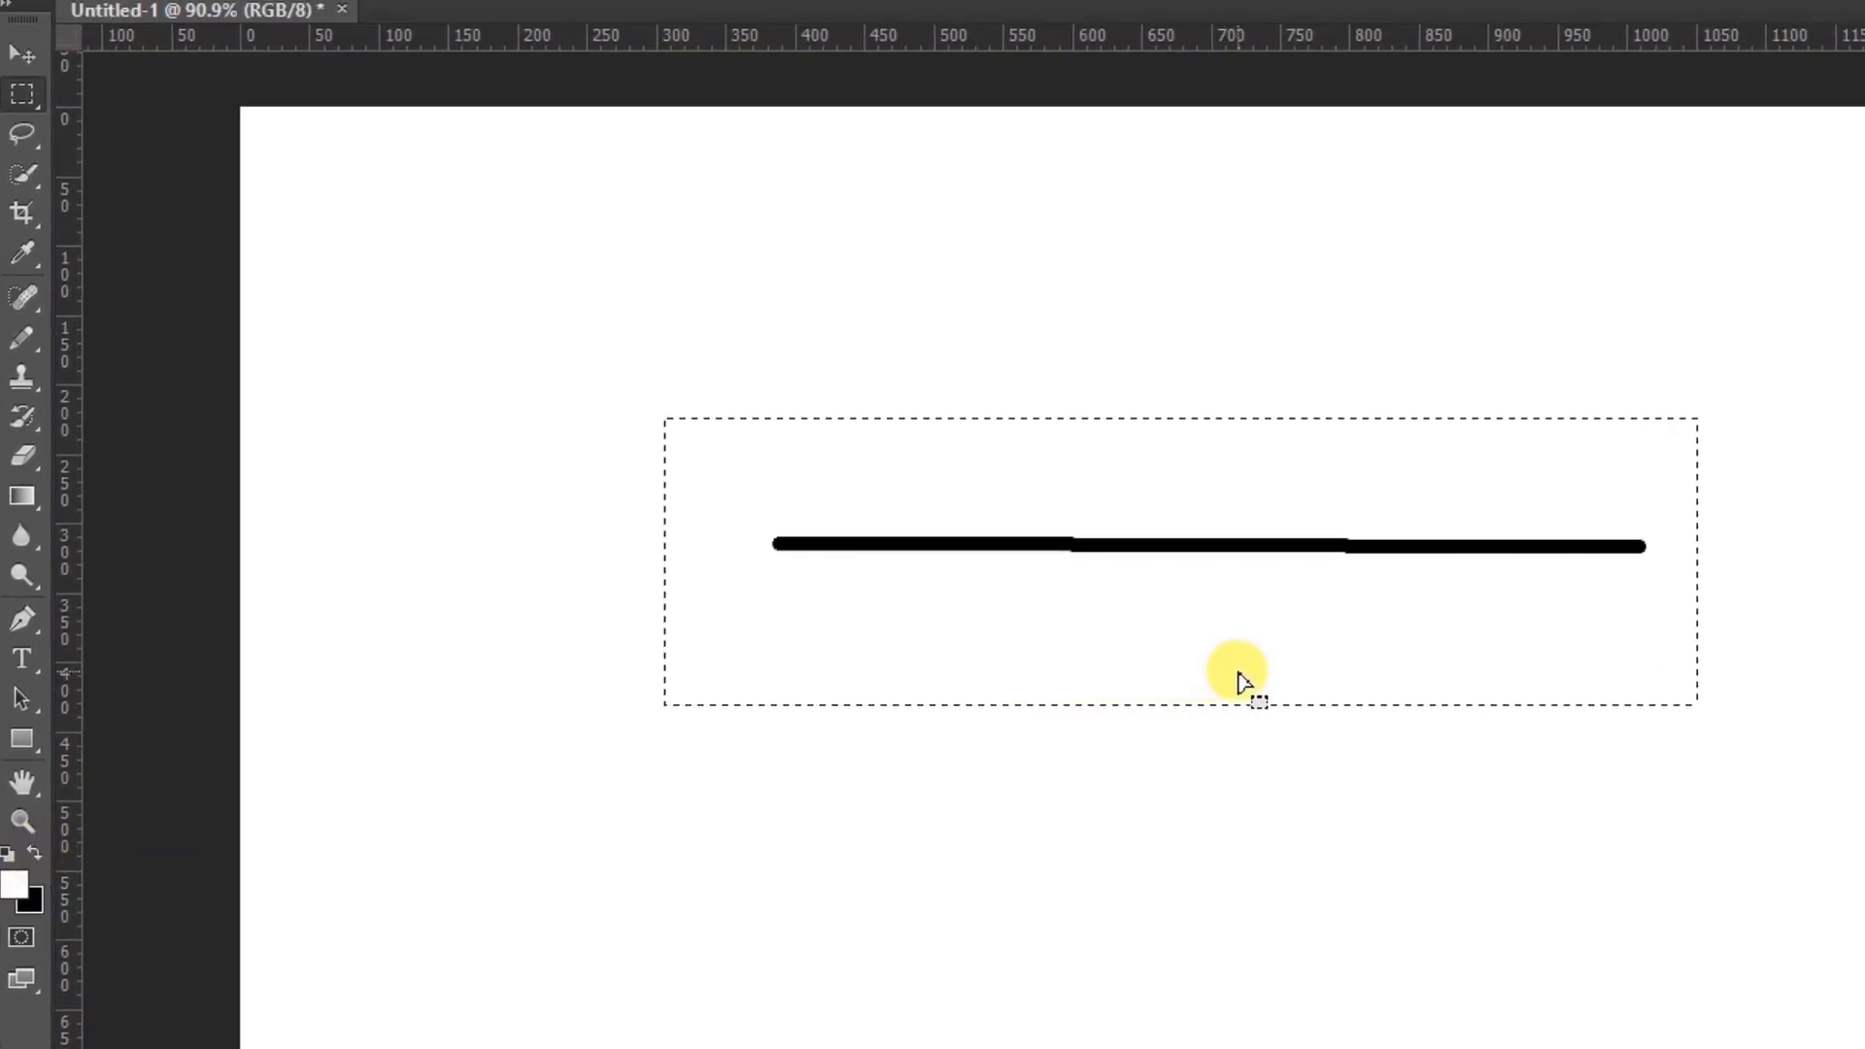
key("alt+Delete")
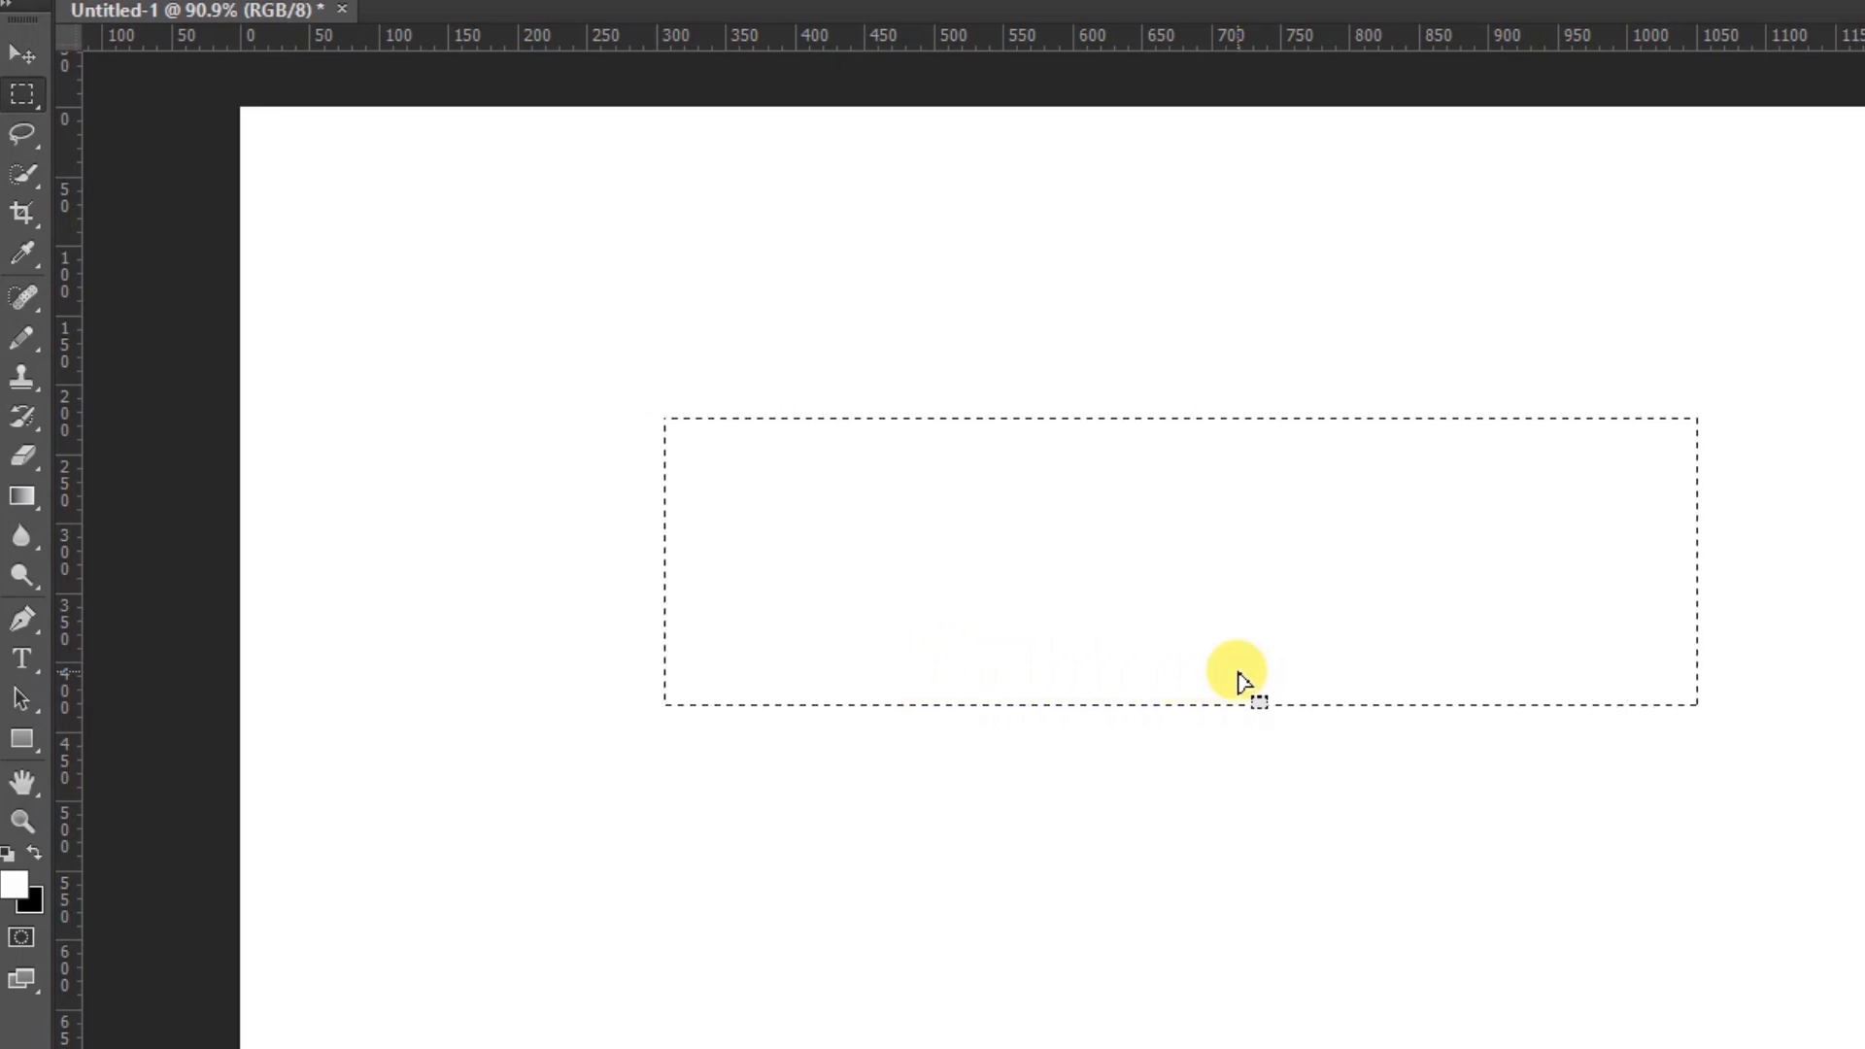
left_click(1241, 675)
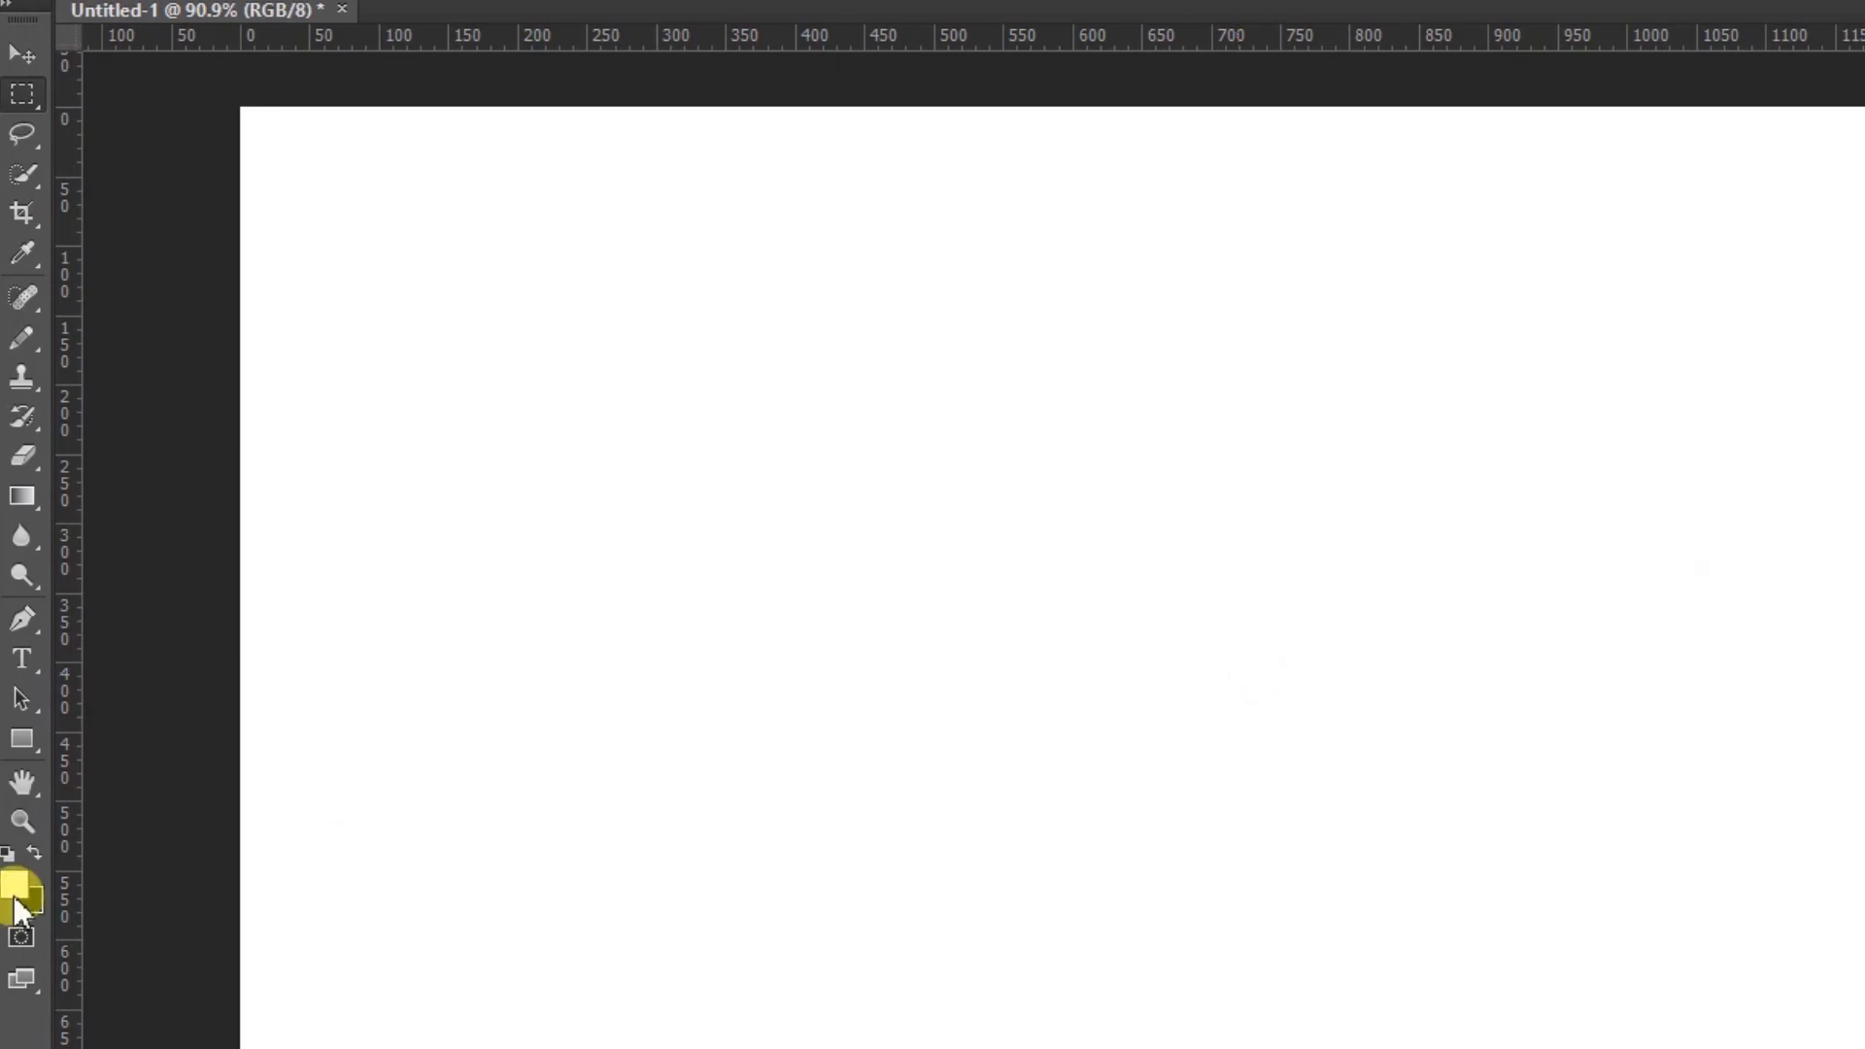
key("d")
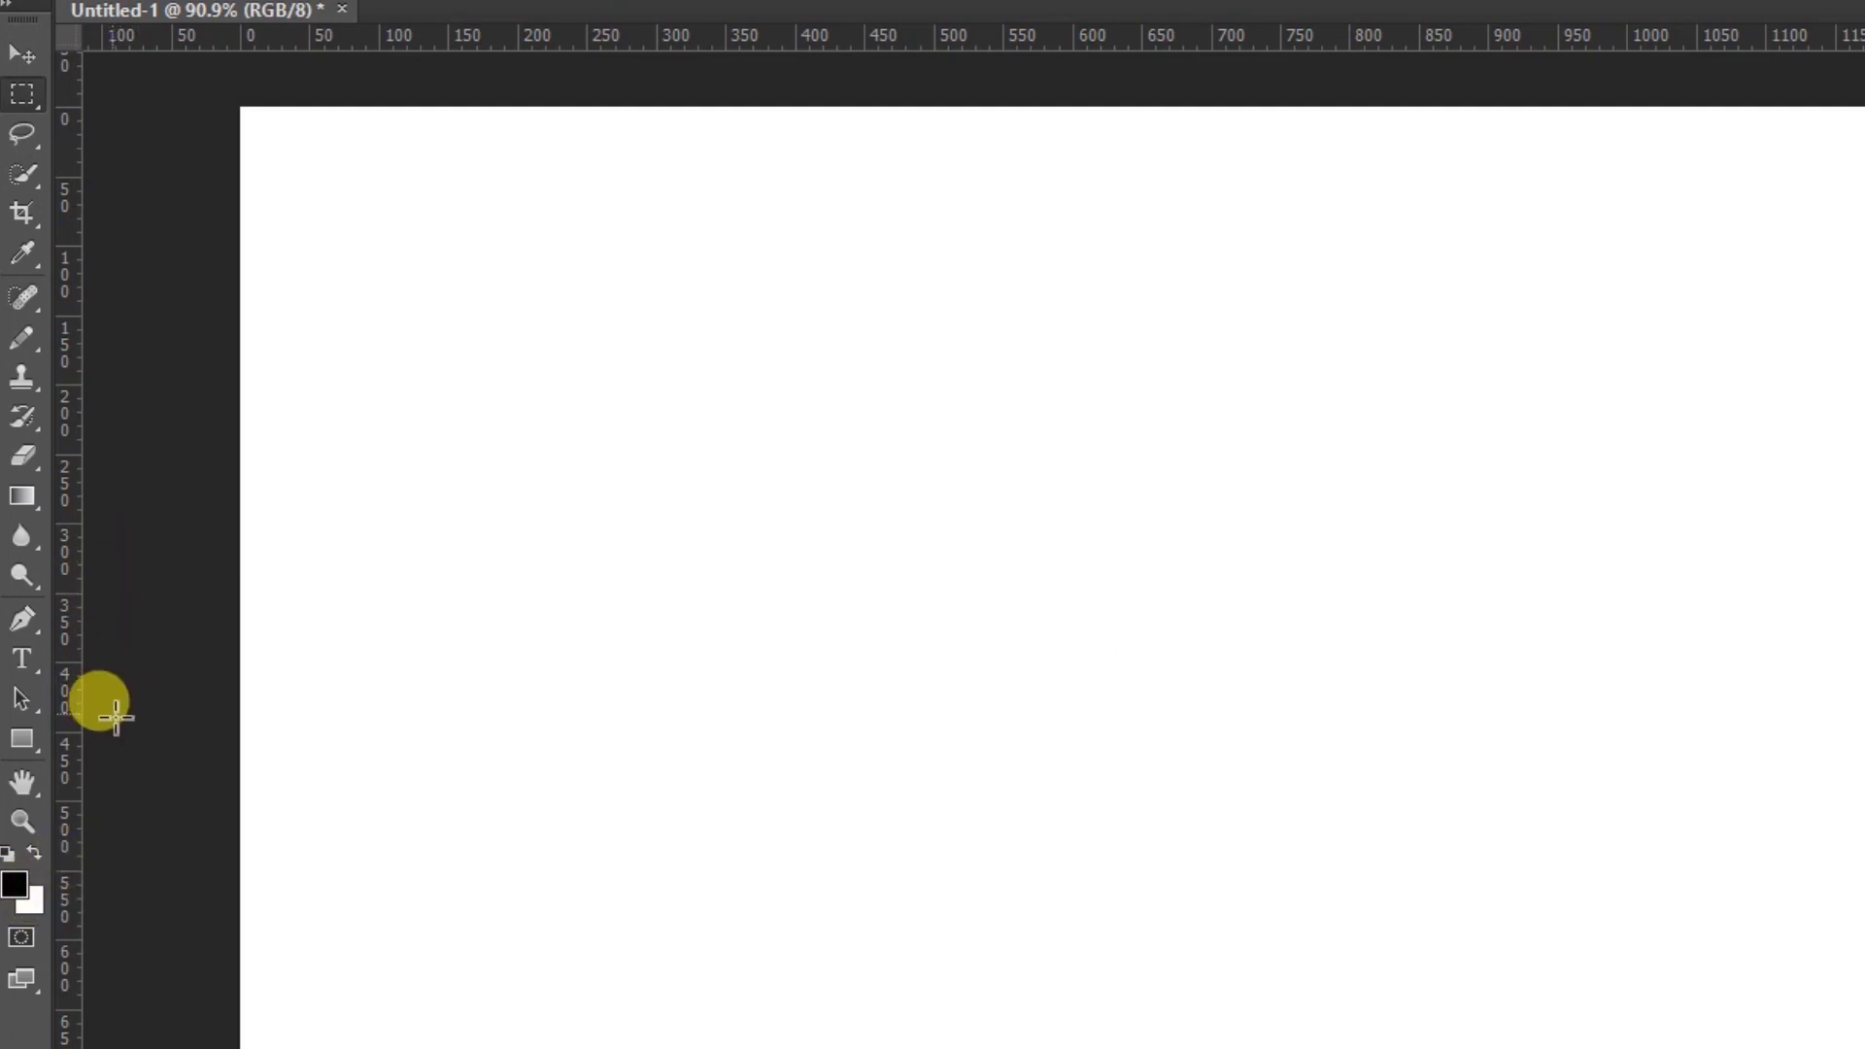
Draw a two-point path with the Pen tool and pull an added middle anchor upward to bend it into an arch
left_click(22, 621)
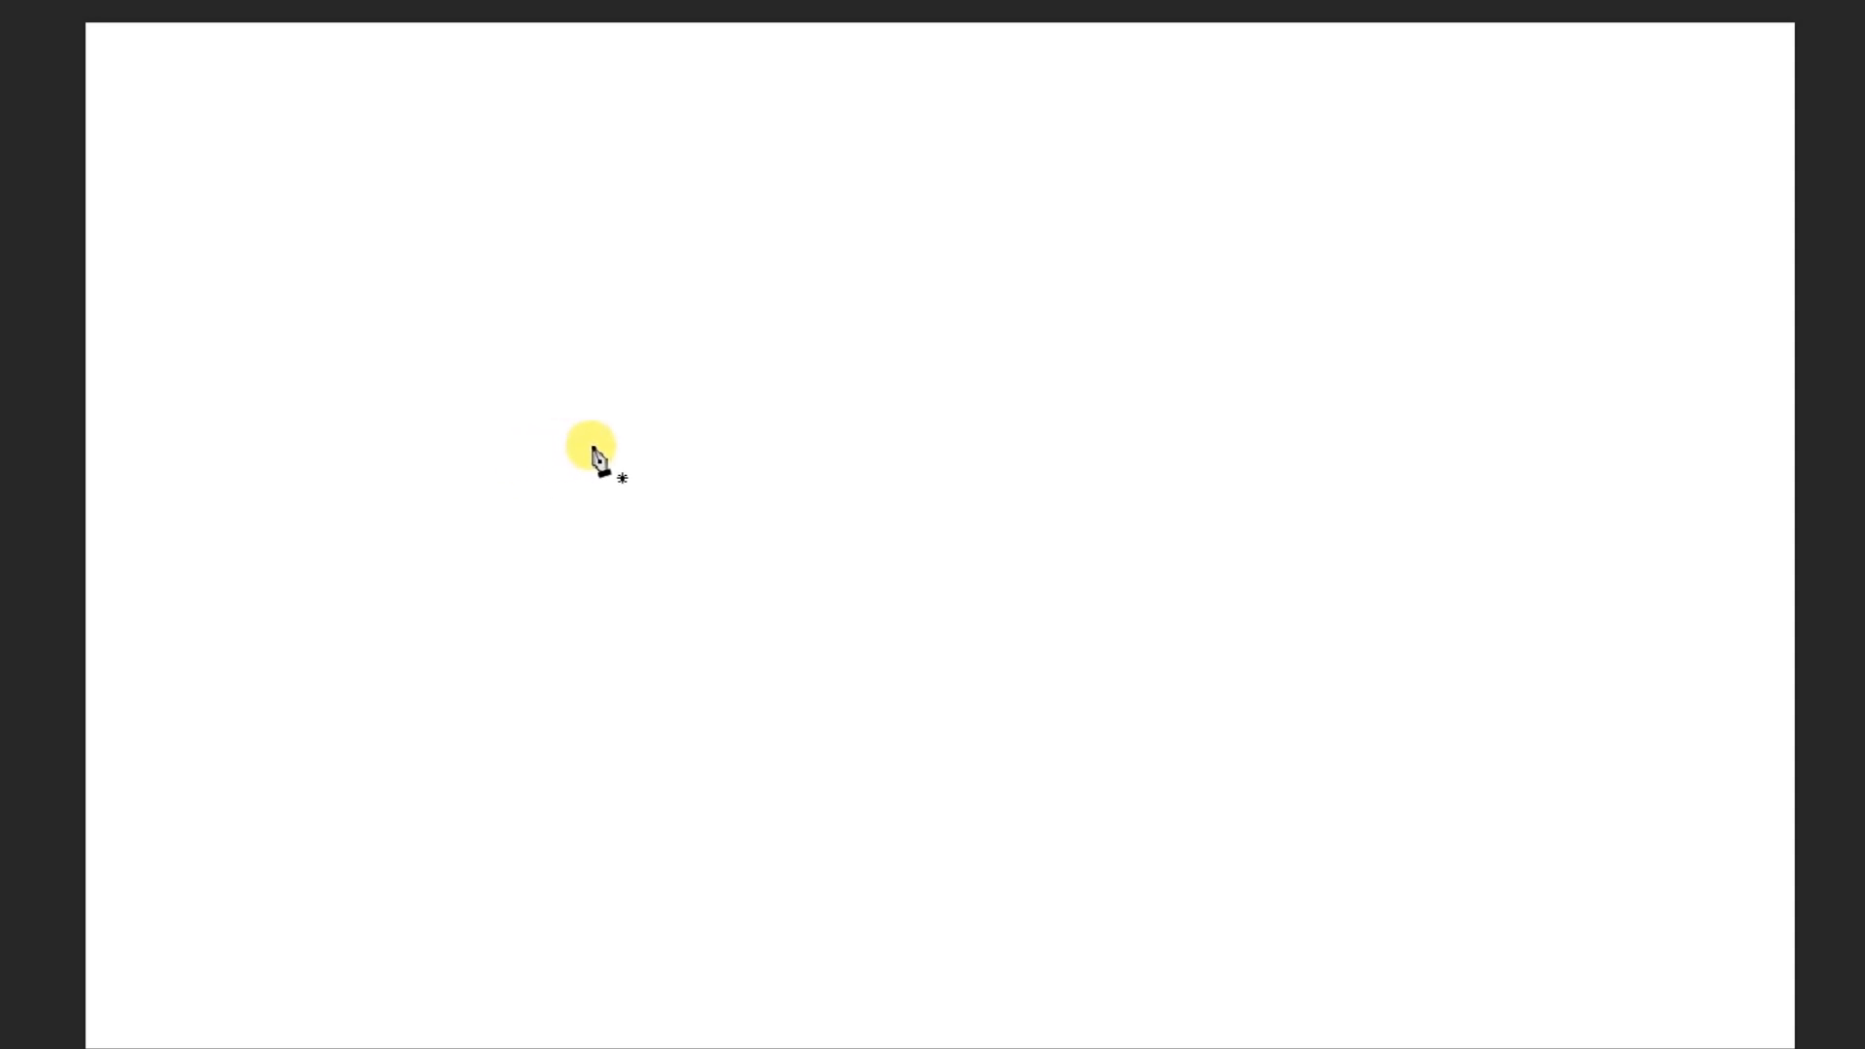
left_click(528, 436)
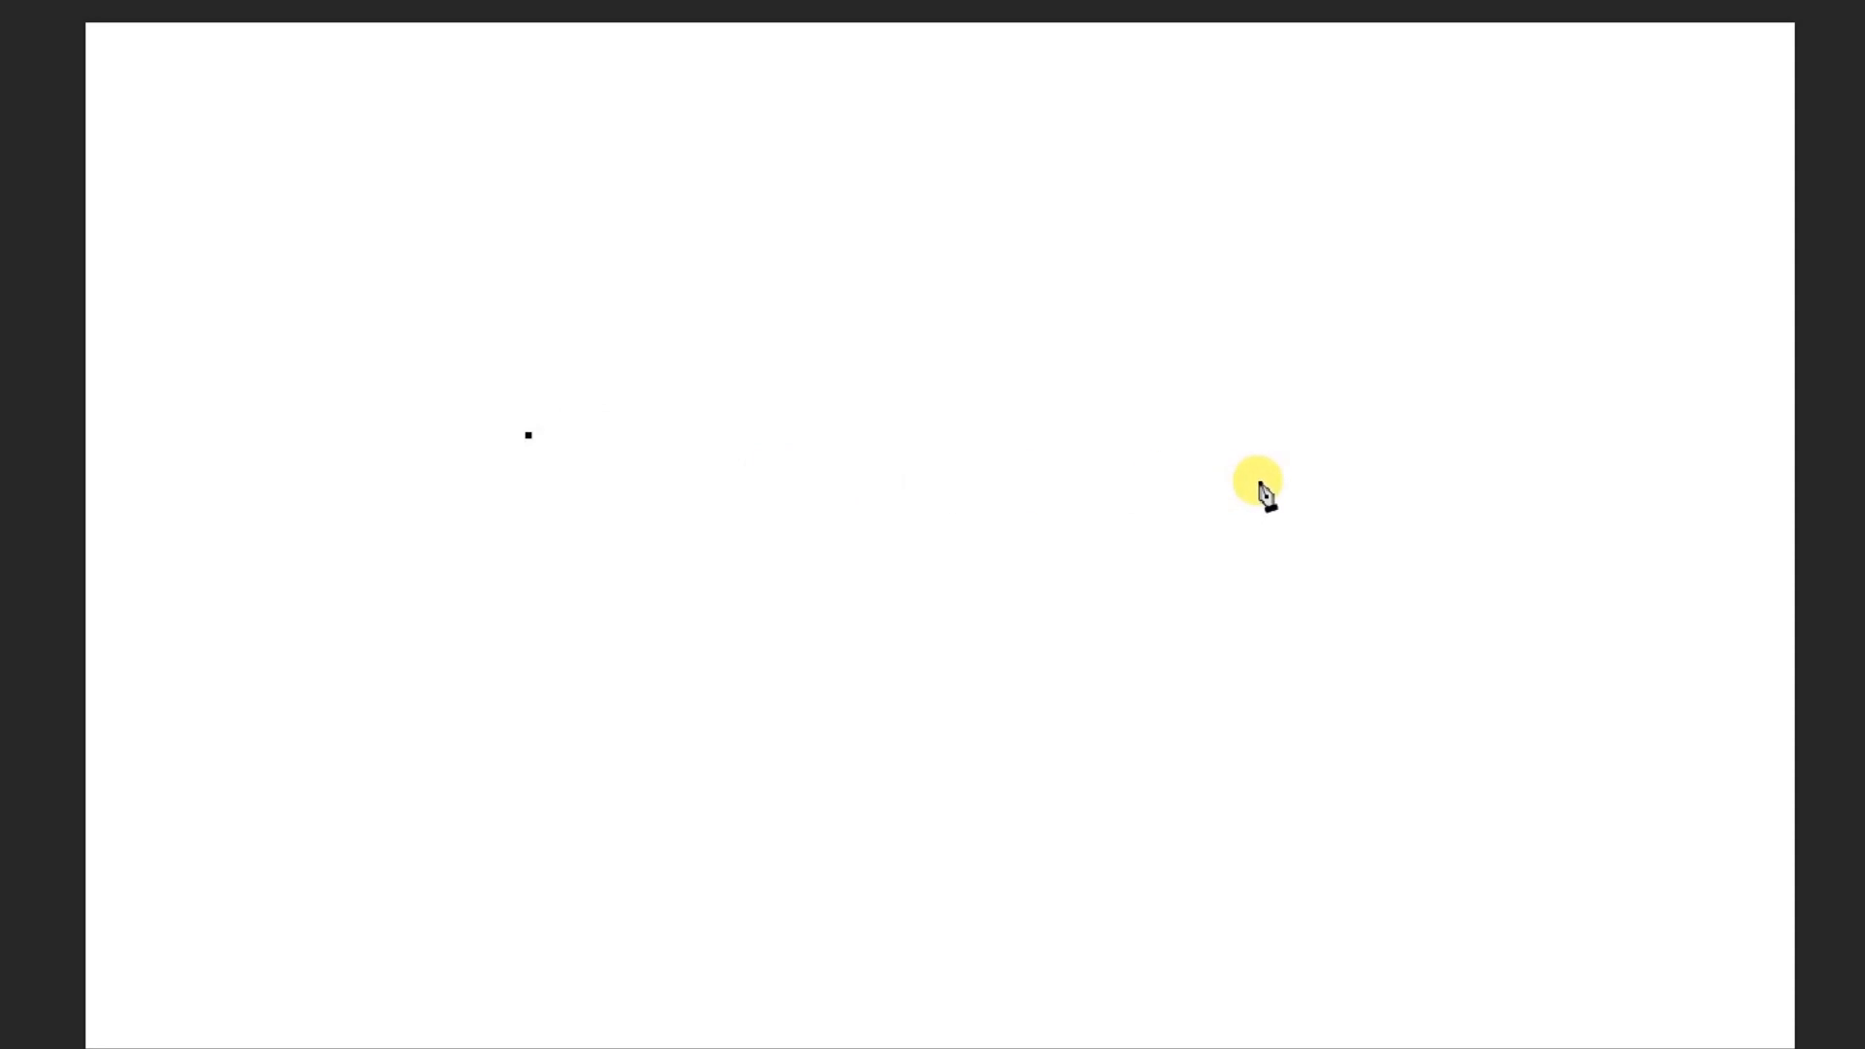
left_click(1302, 456)
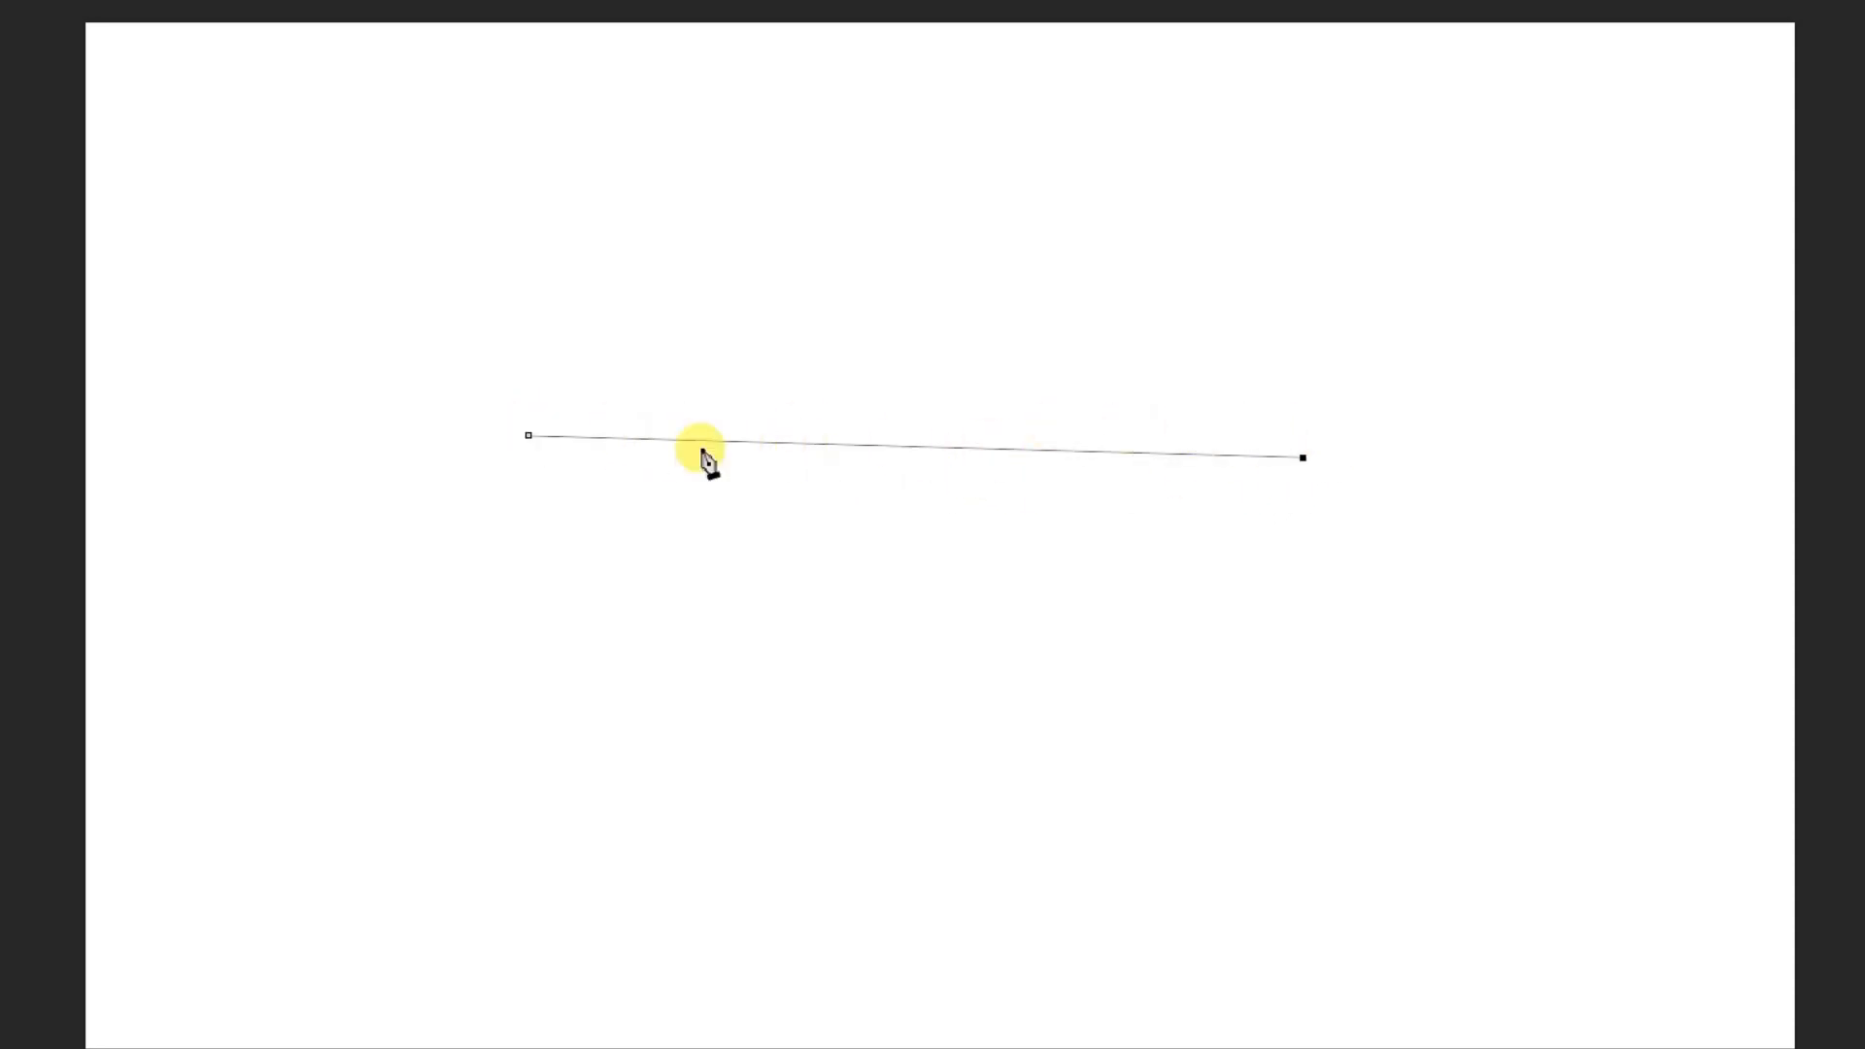
left_click(902, 448)
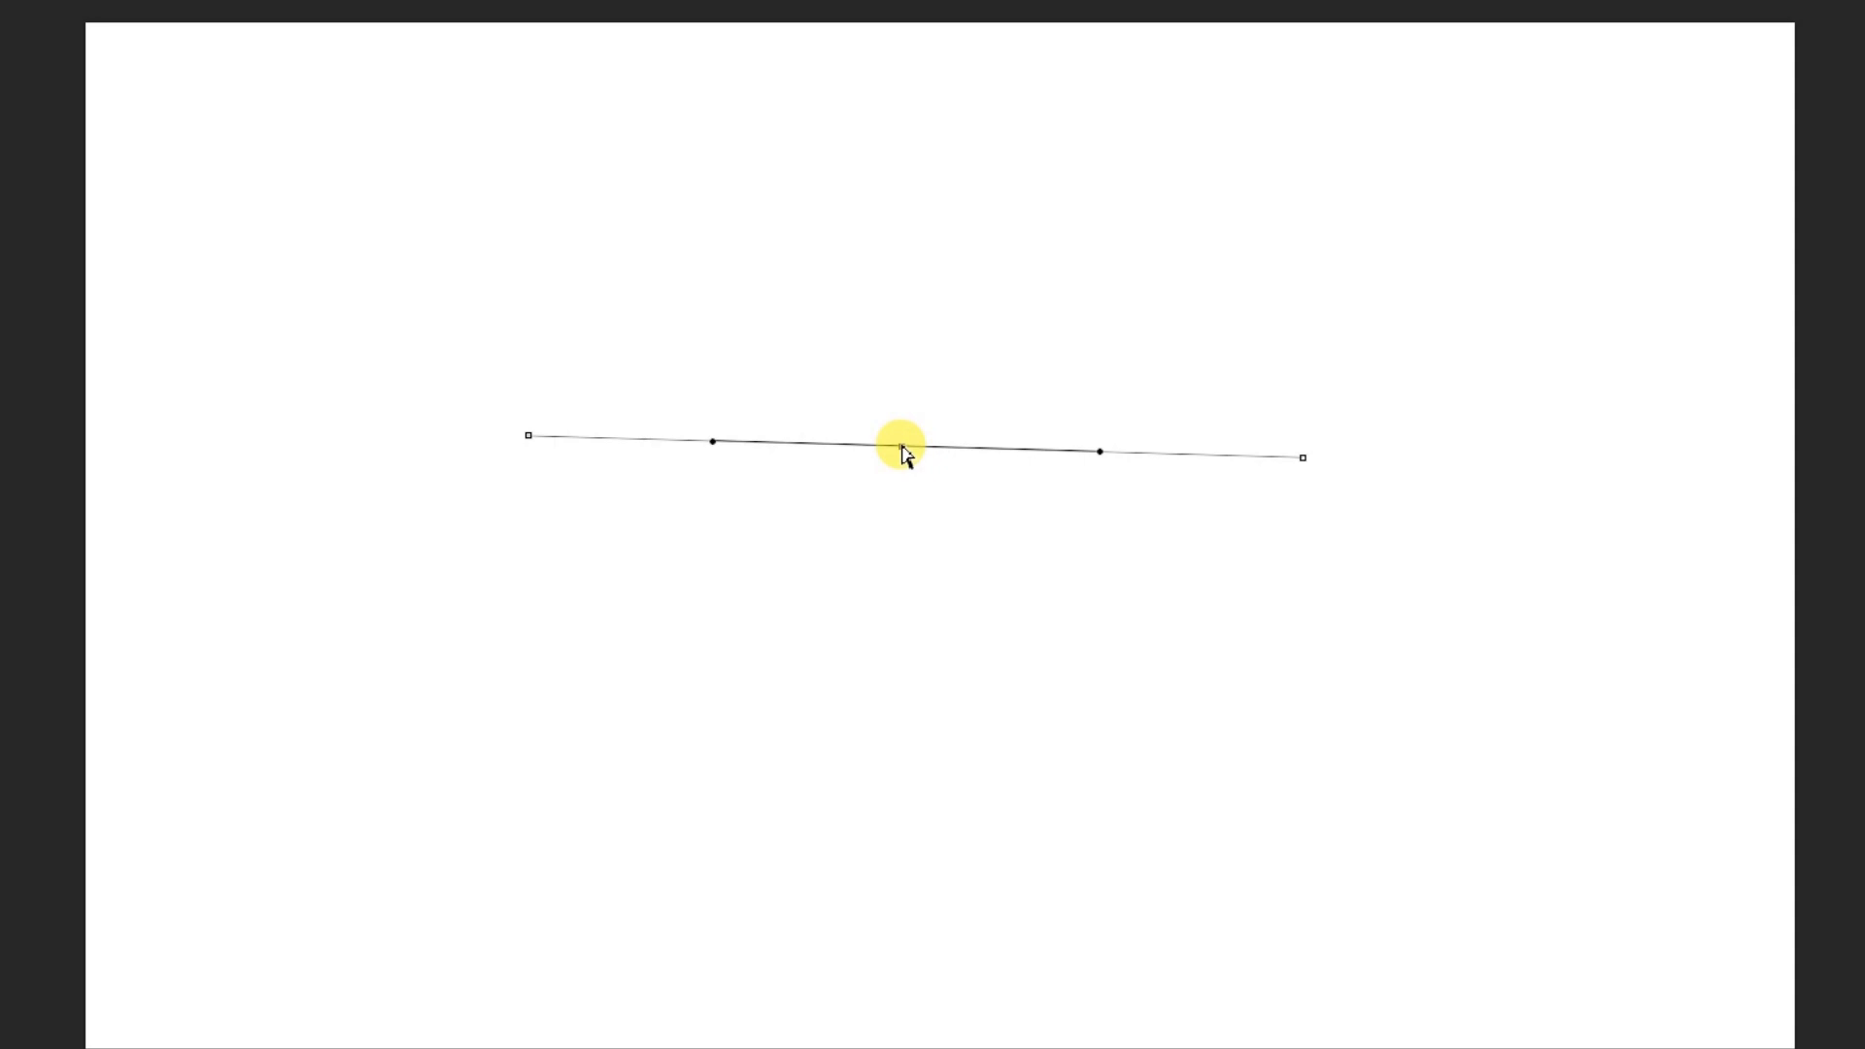
left_click_drag(900, 446, 940, 204)
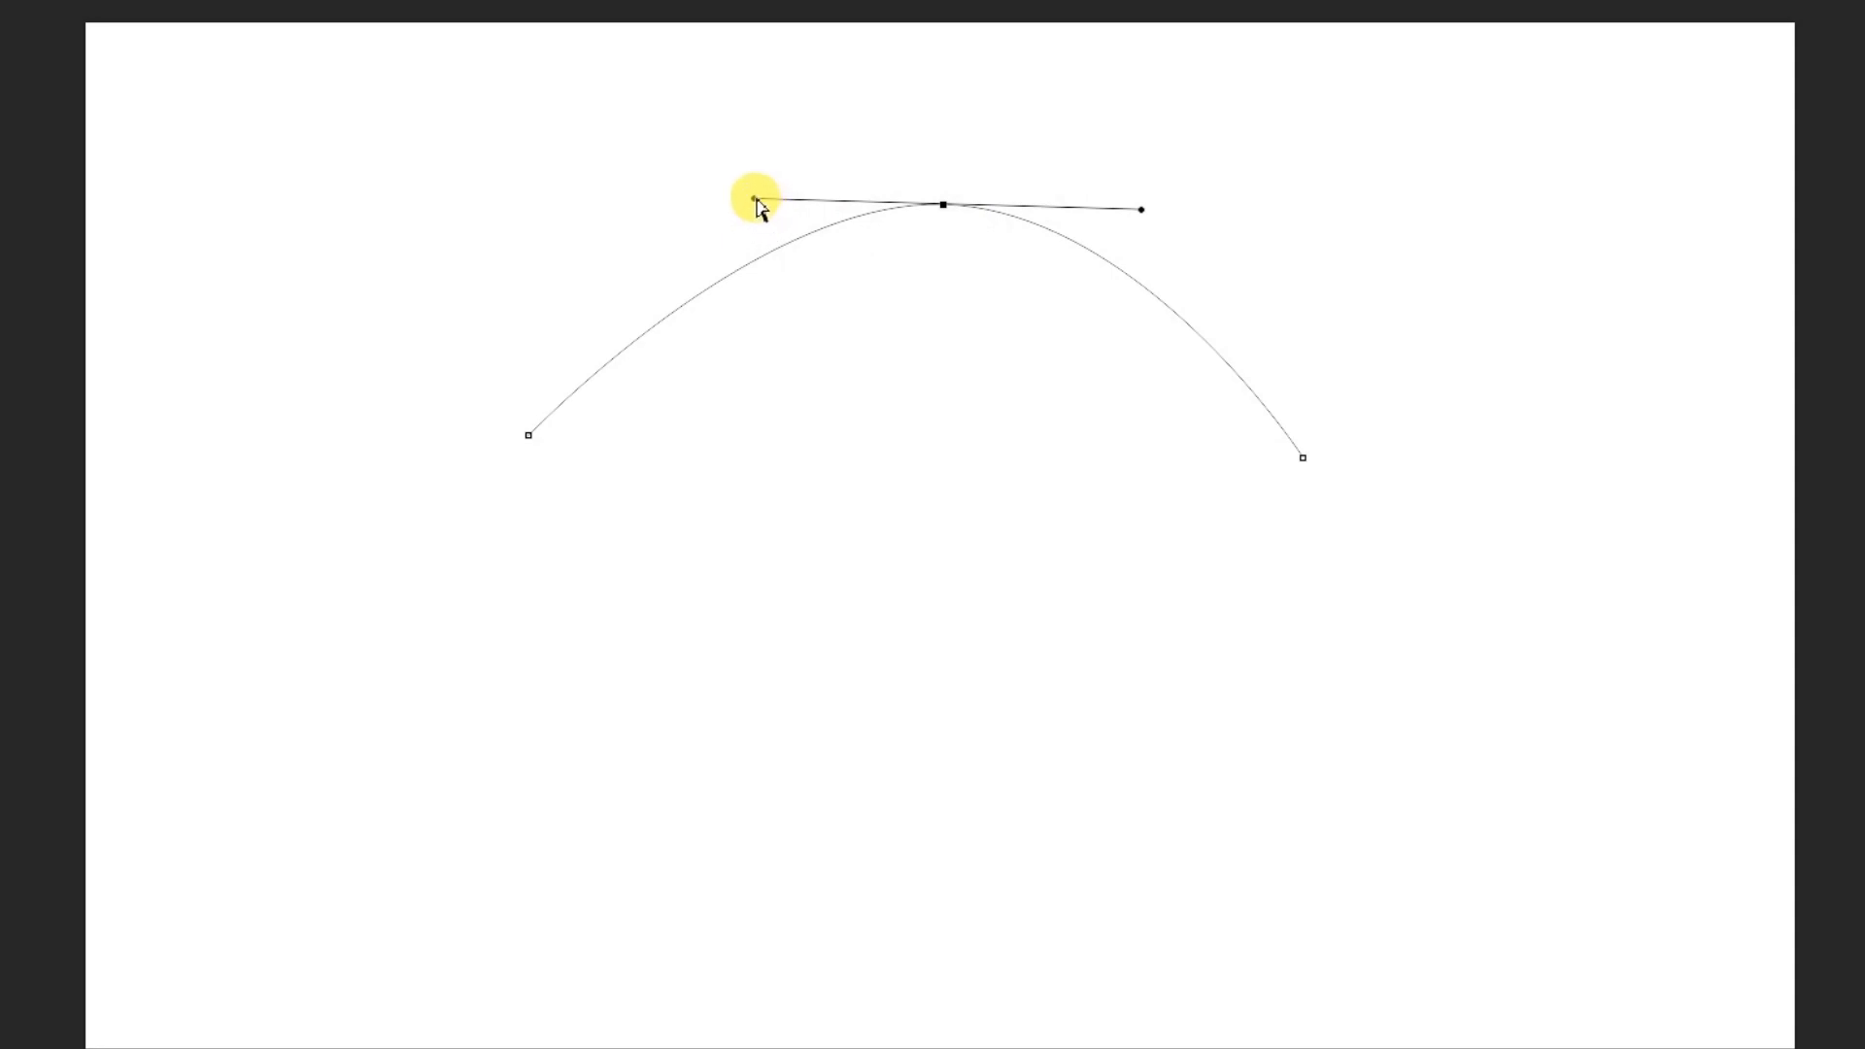
Reshape the arch by extending both direction handles of its top anchor, shortening them to sharpen the peak, and raising the anchor slightly
left_click_drag(754, 200, 550, 200)
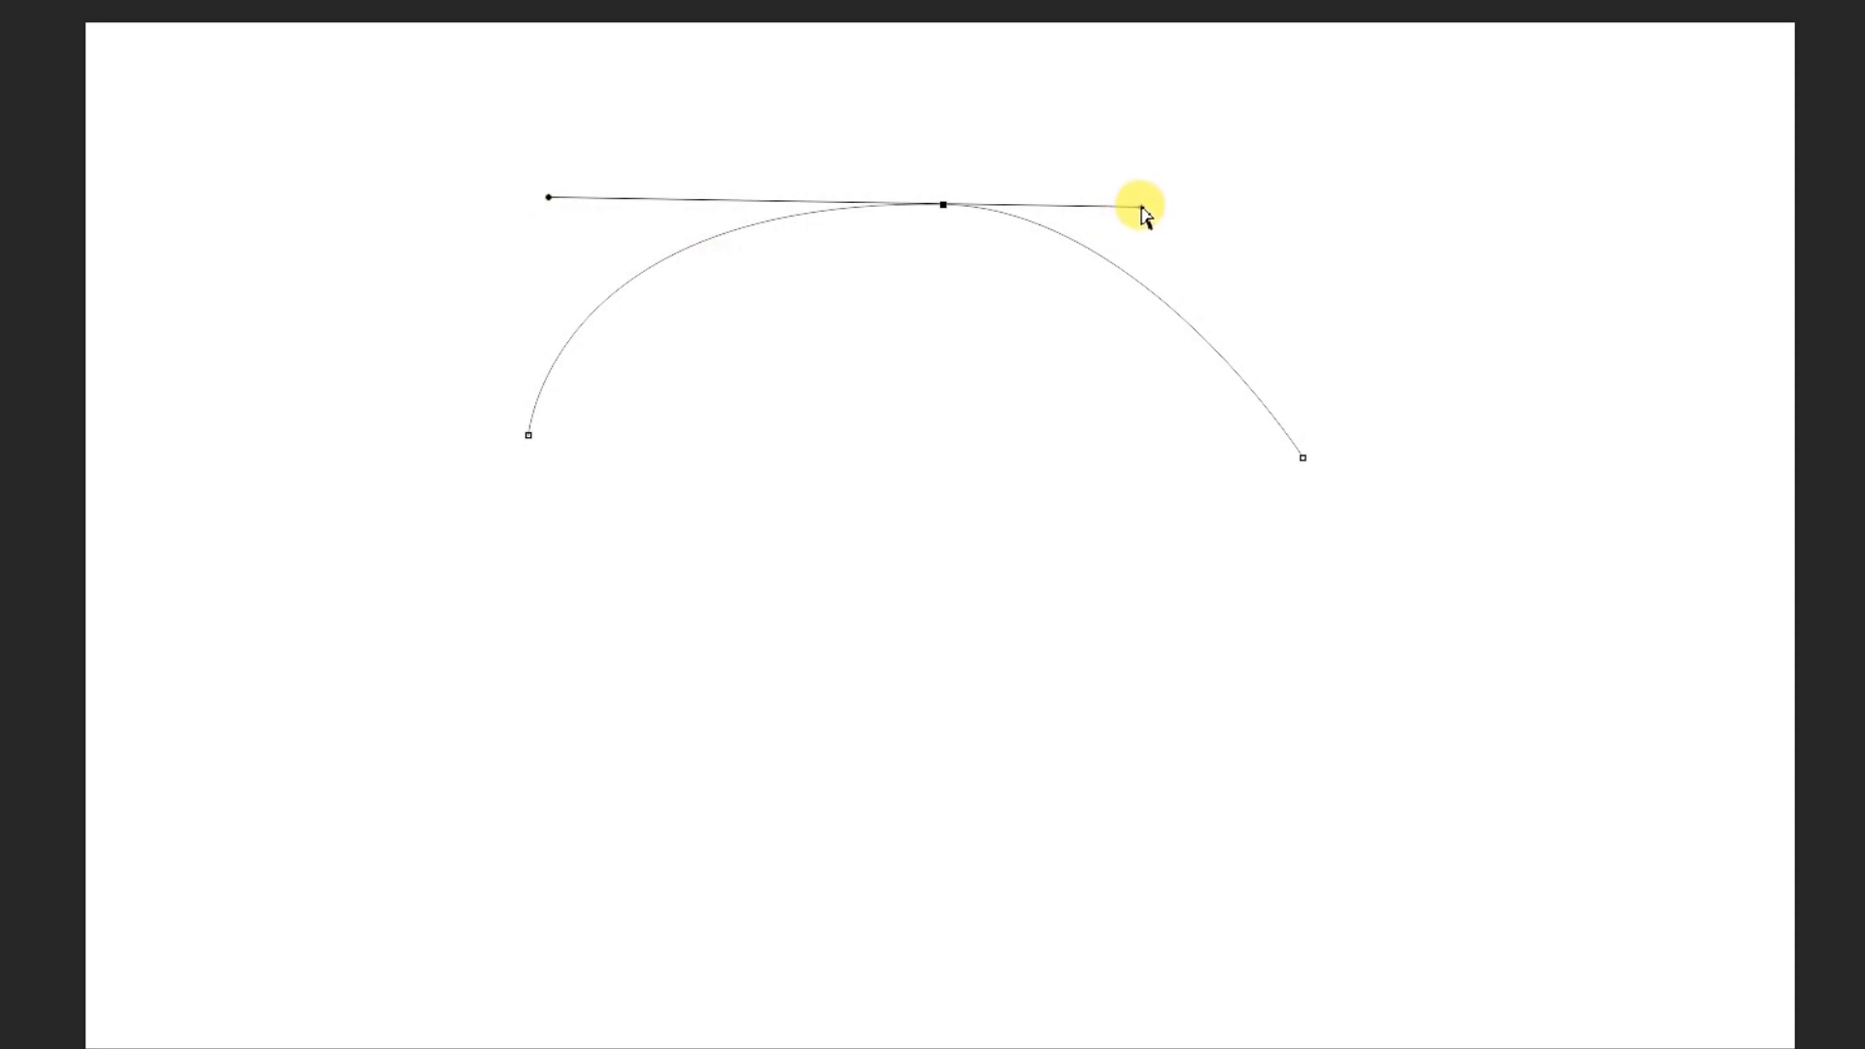
left_click_drag(1142, 206, 1368, 206)
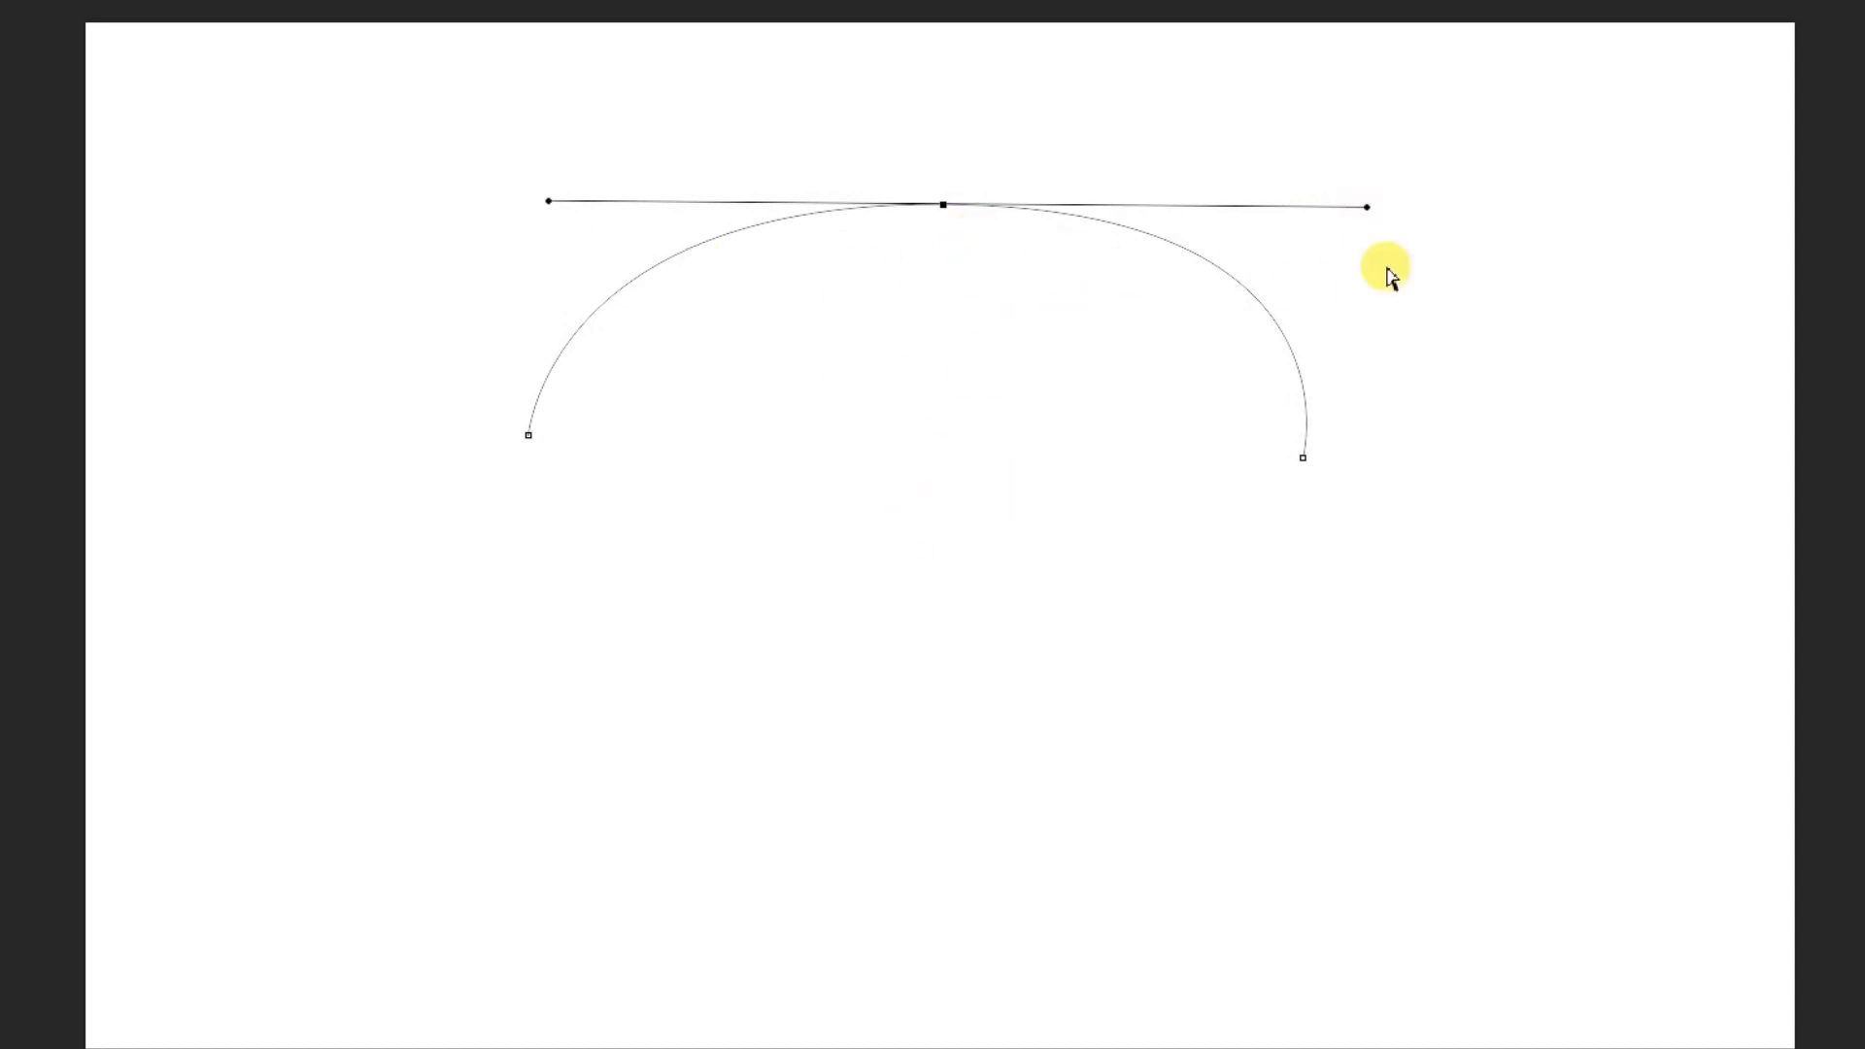
left_click_drag(548, 201, 799, 195)
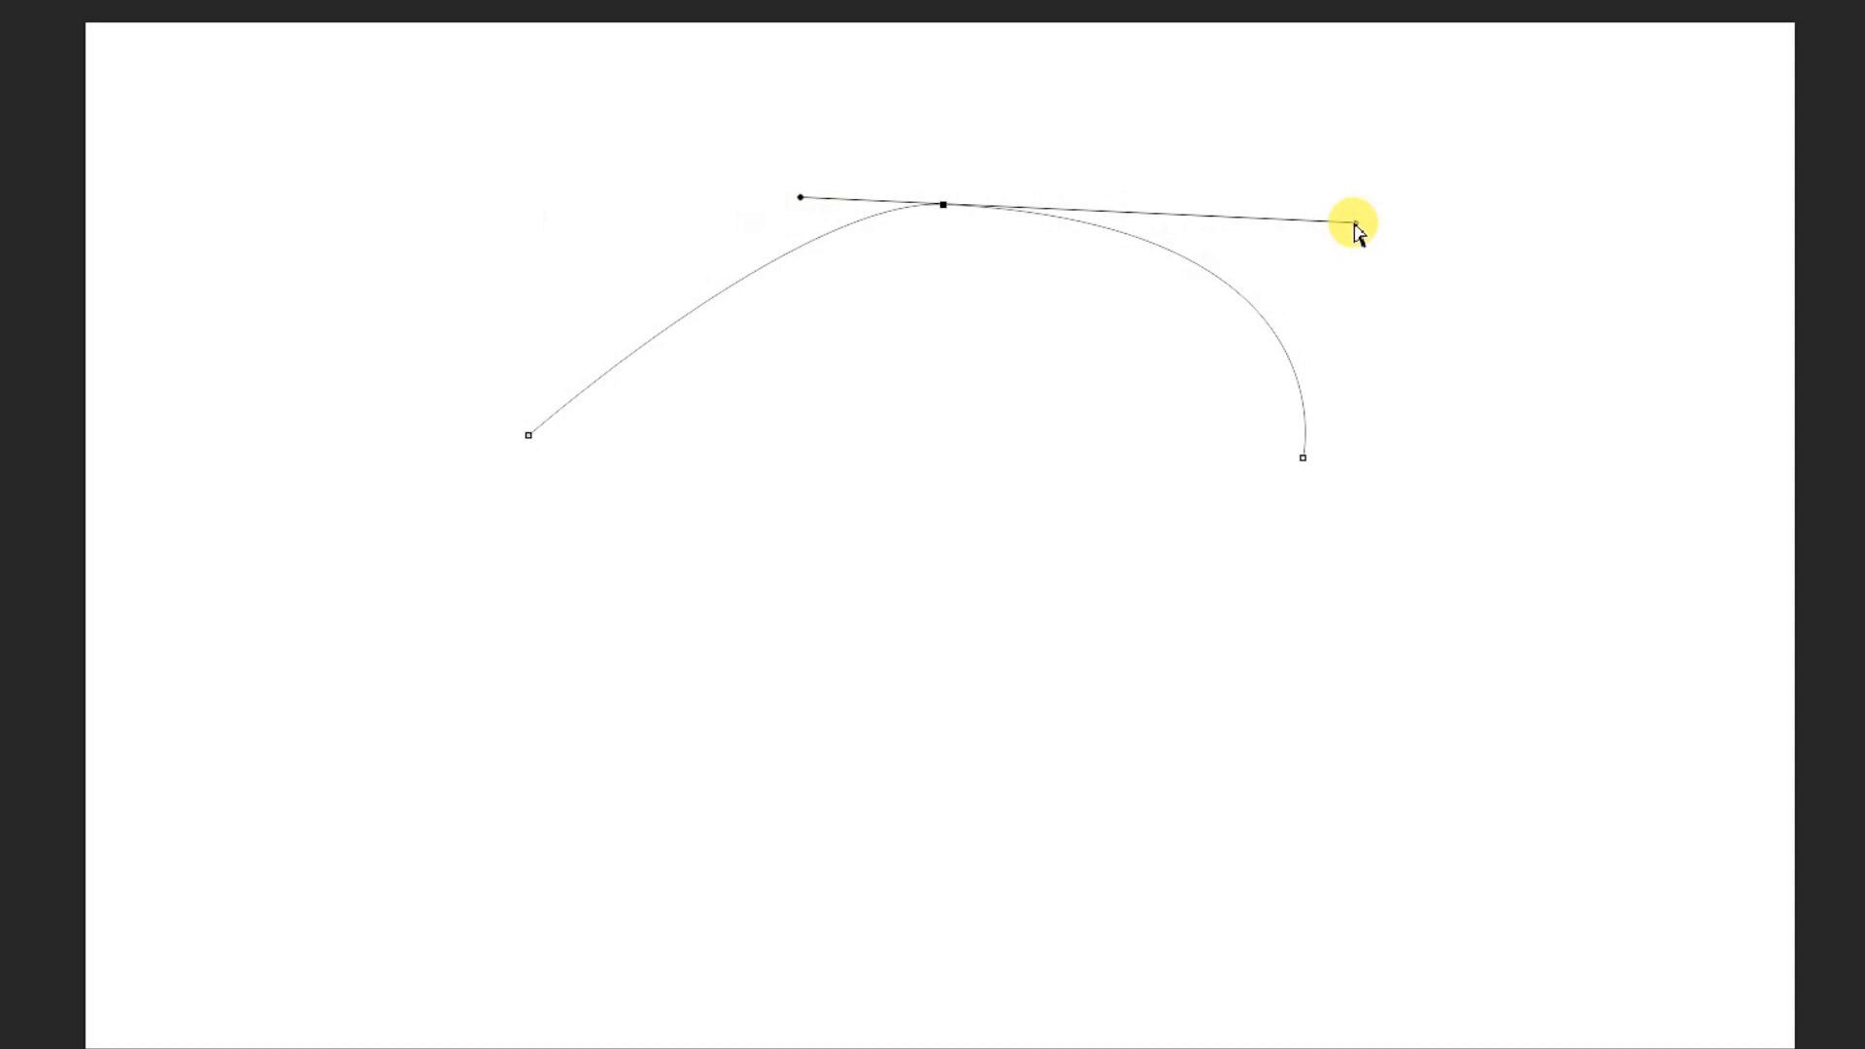
left_click_drag(1350, 222, 1061, 208)
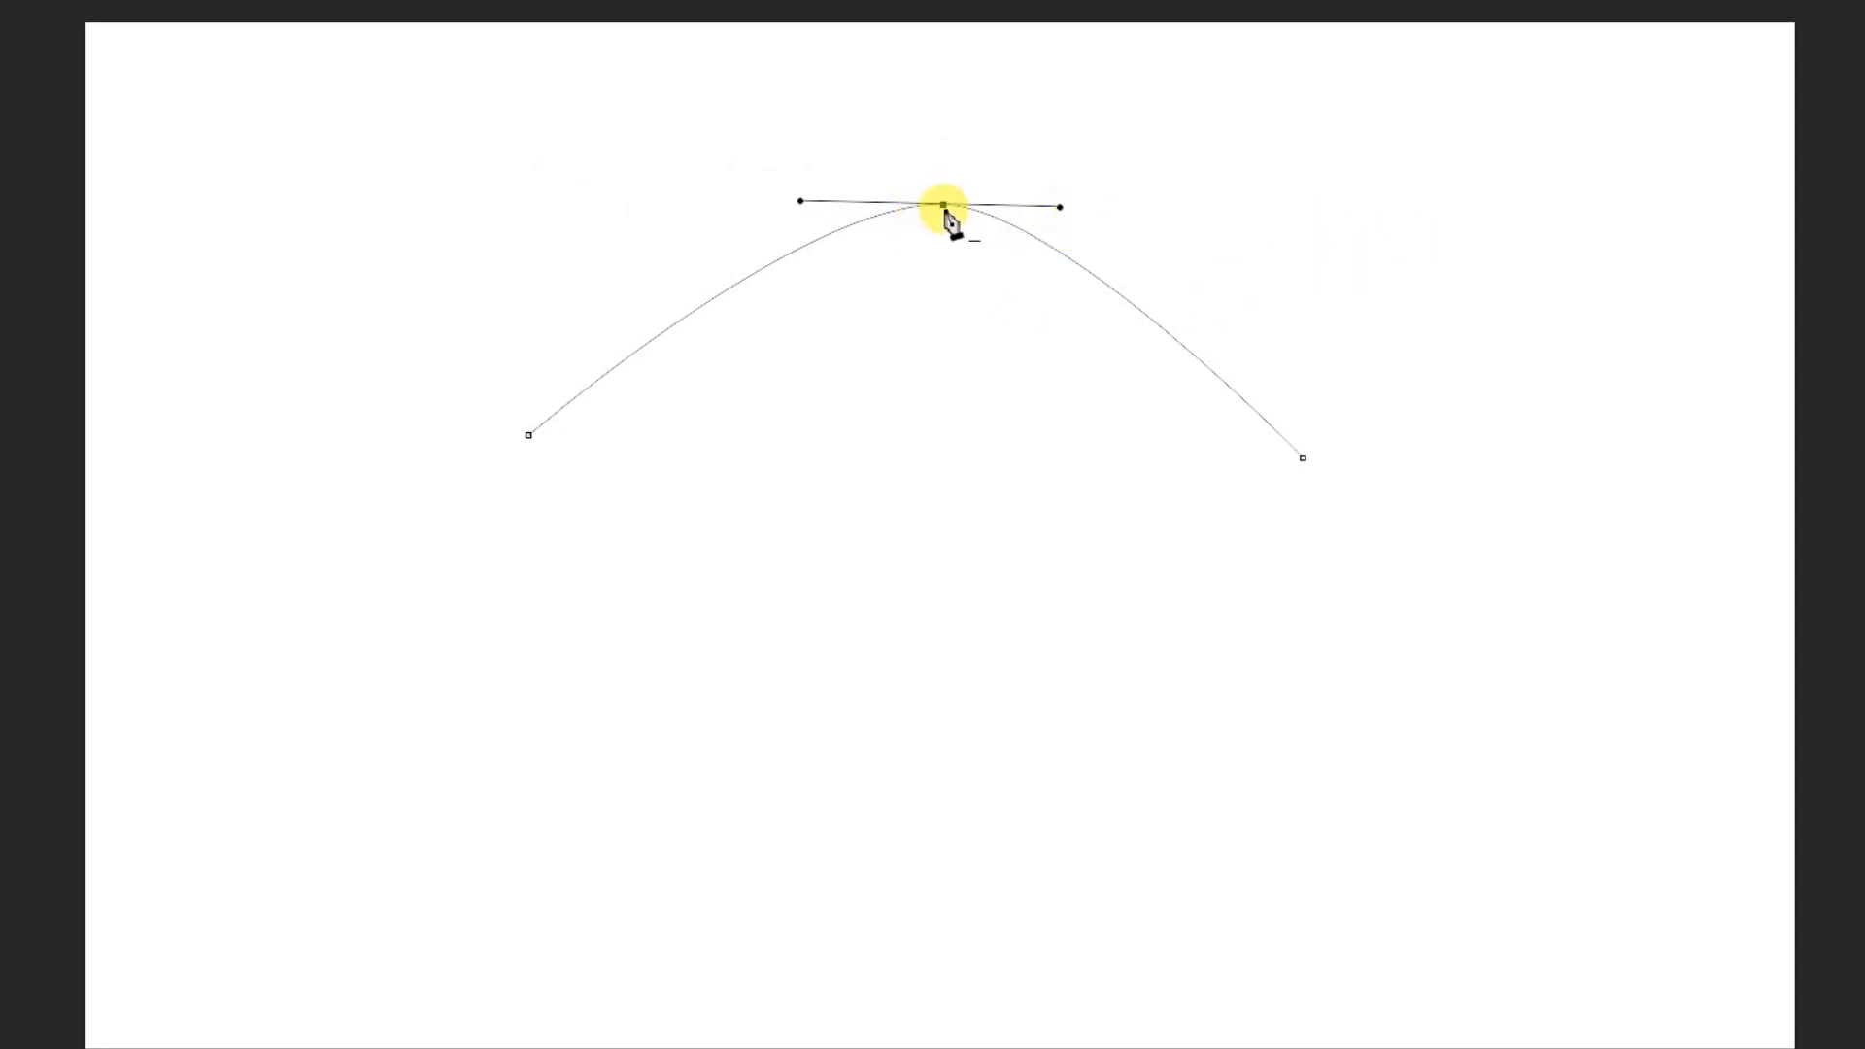
mouse_move(939, 221)
left_mouse_down()
mouse_move(894, 766)
mouse_move(924, 171)
mouse_move(872, 666)
mouse_move(899, 353)
mouse_move(945, 190)
left_mouse_up()
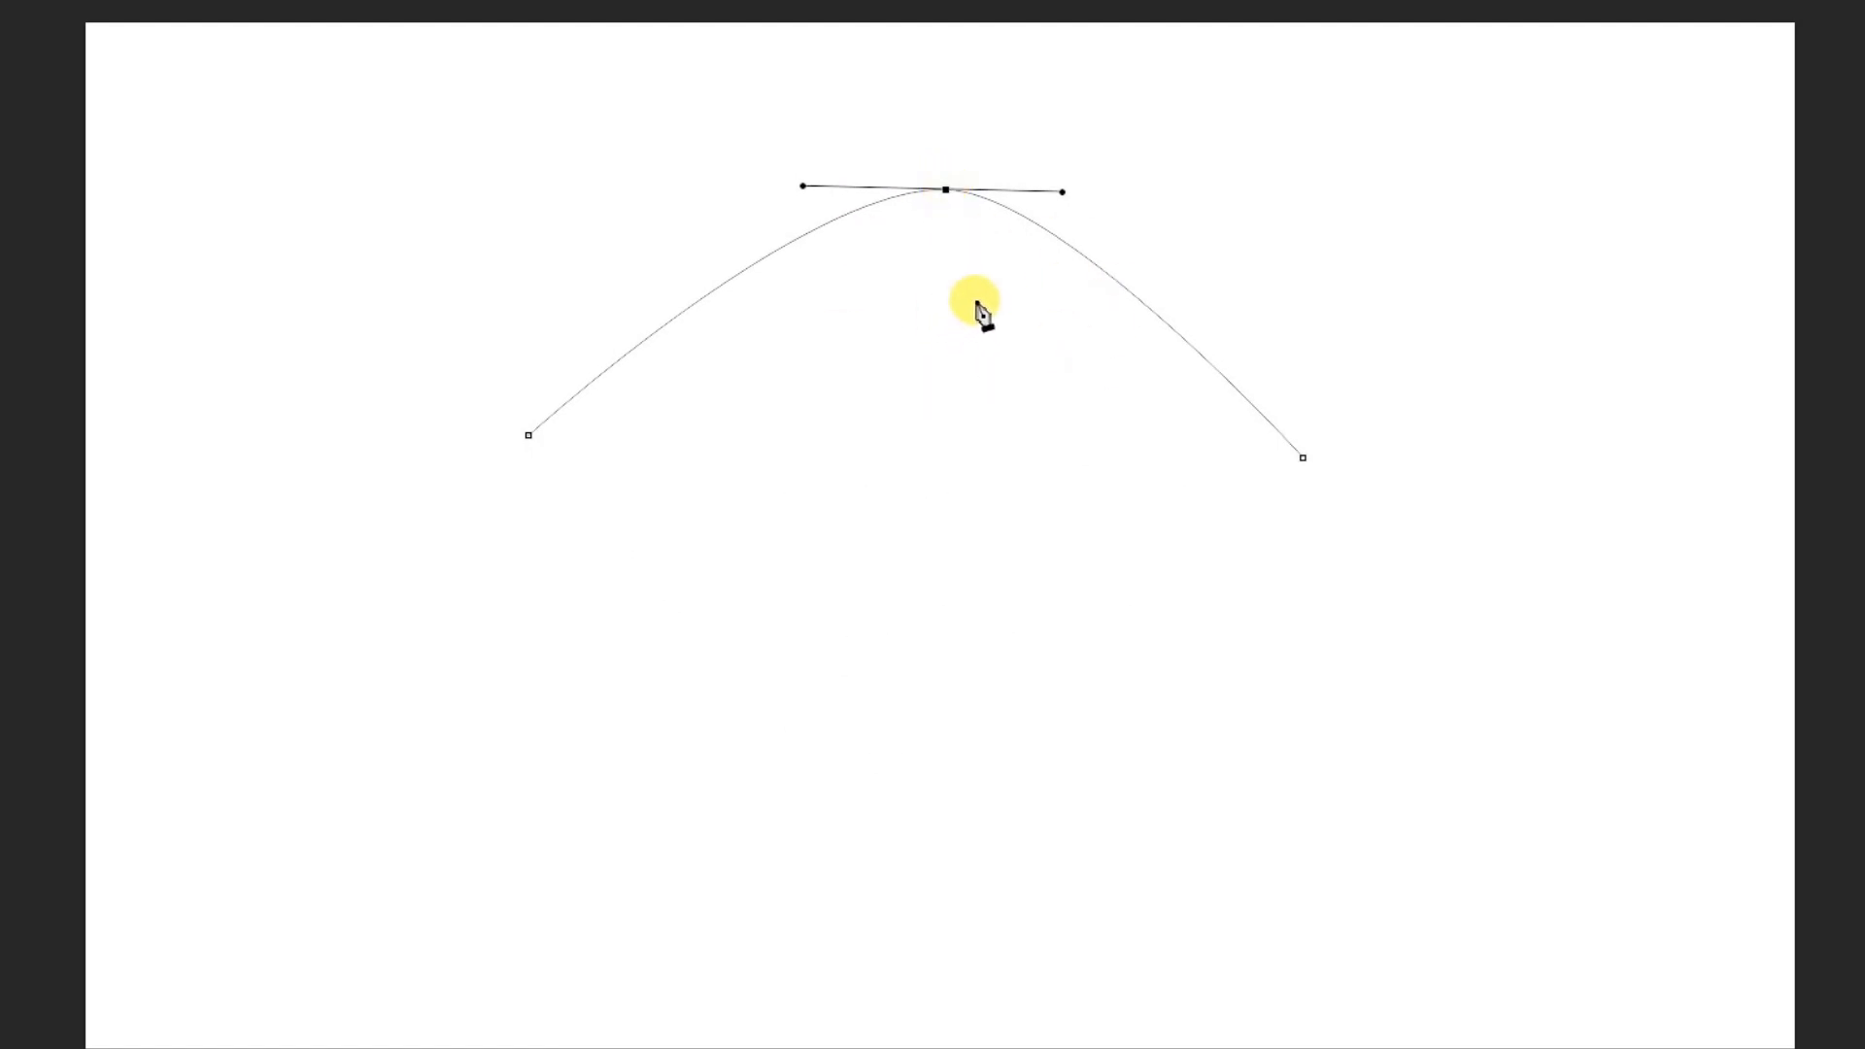
Stroke the arched path with the Pencil, without simulated pressure, and clear the path outline
right_click(943, 249)
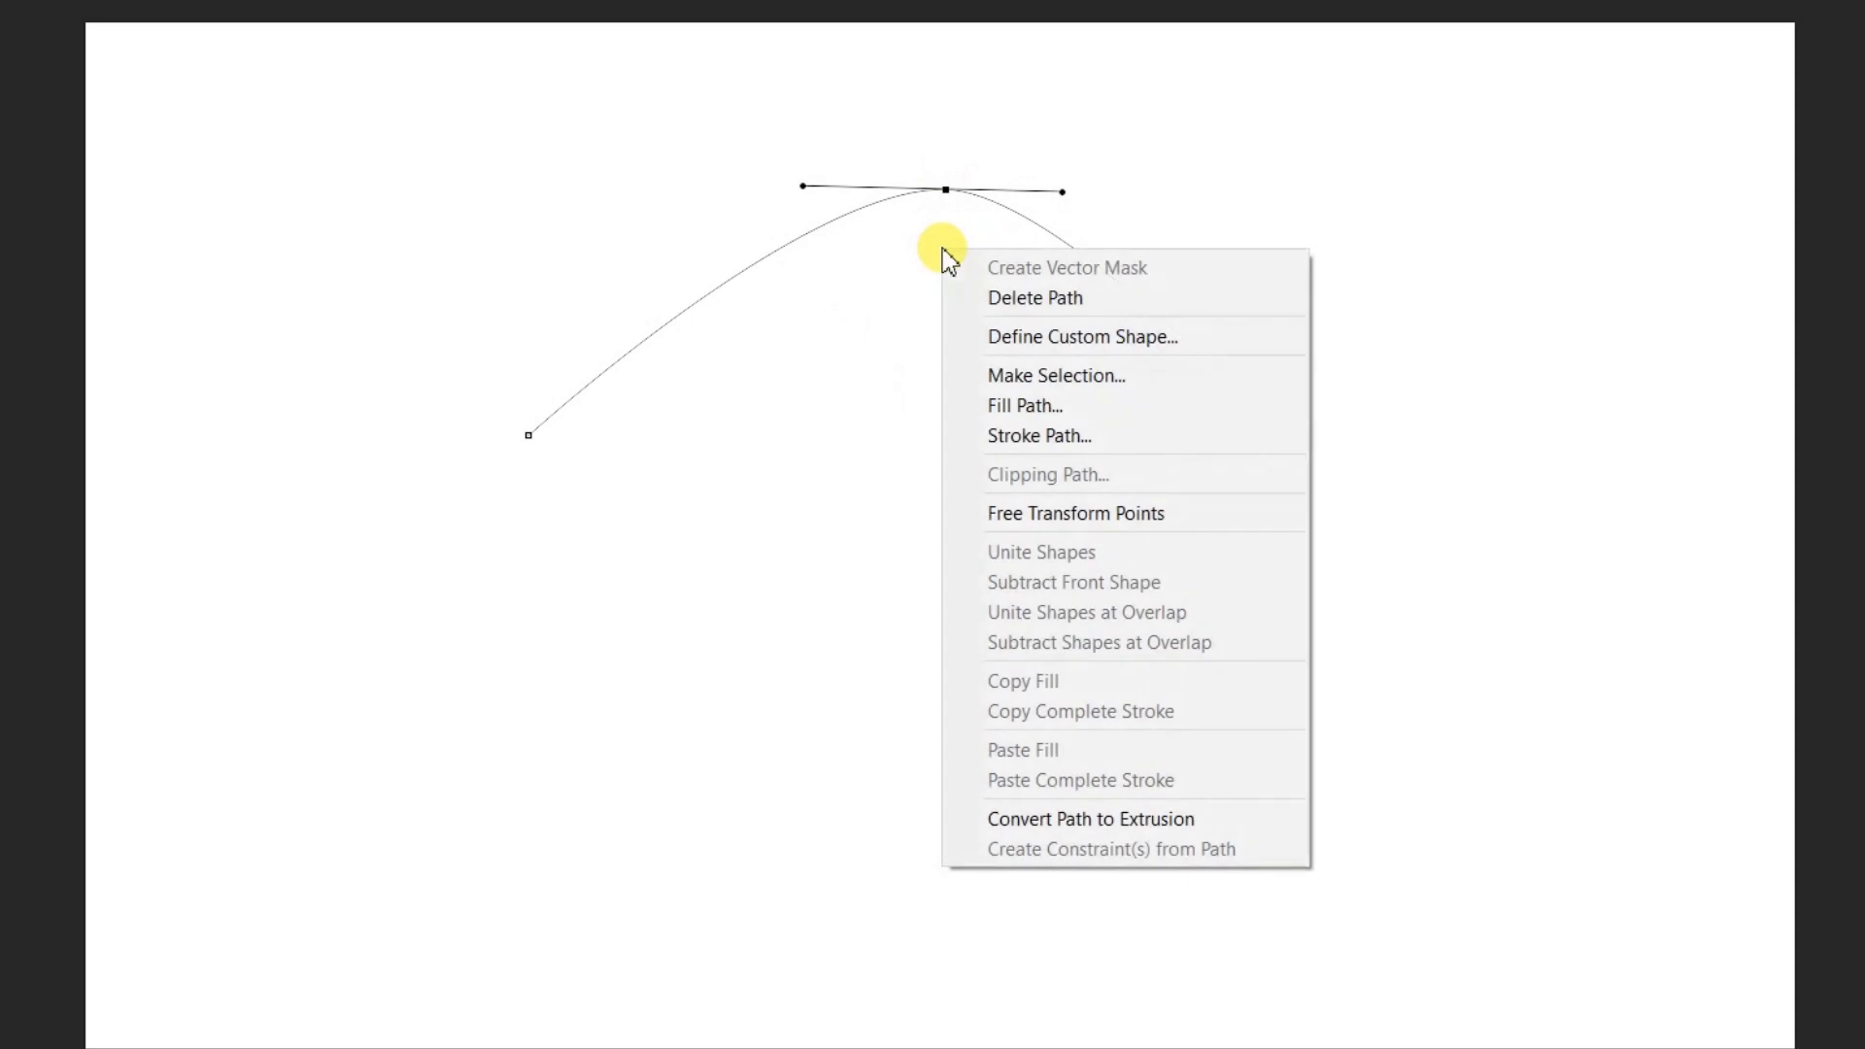
left_click(1068, 436)
left_click(1269, 300)
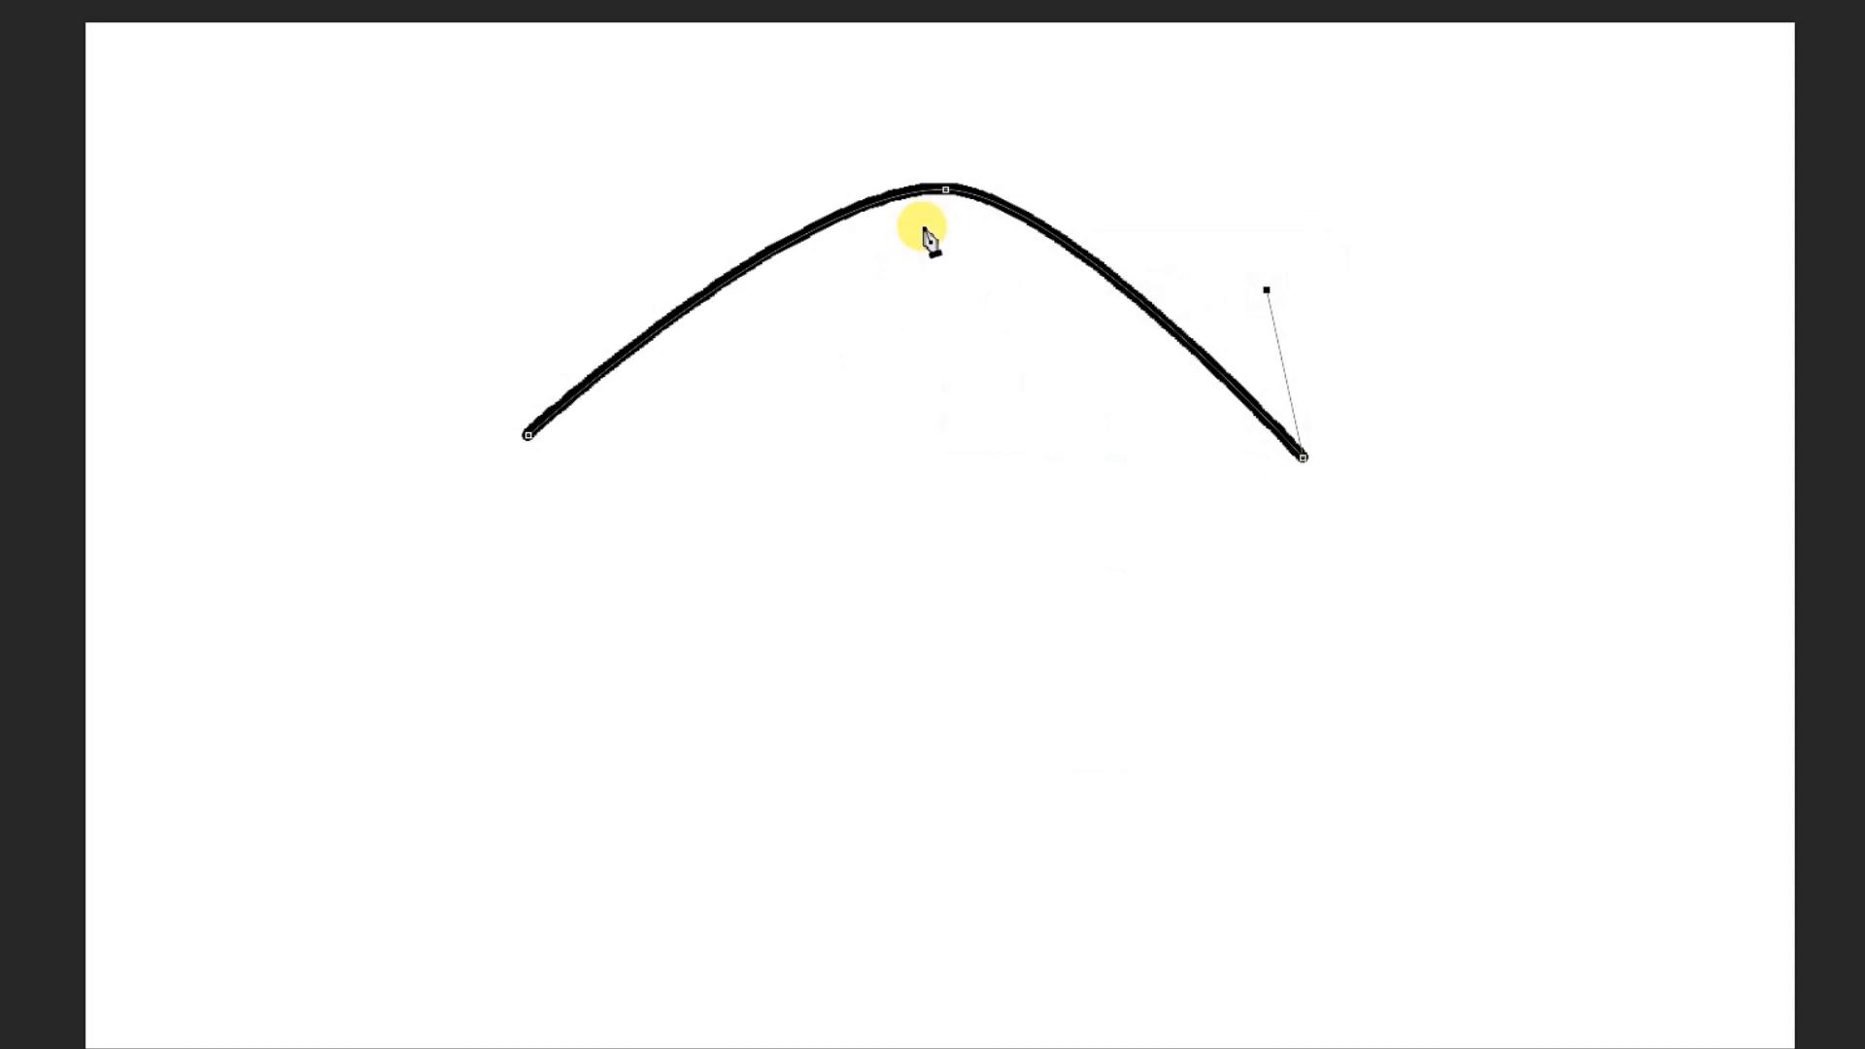
key("Return")
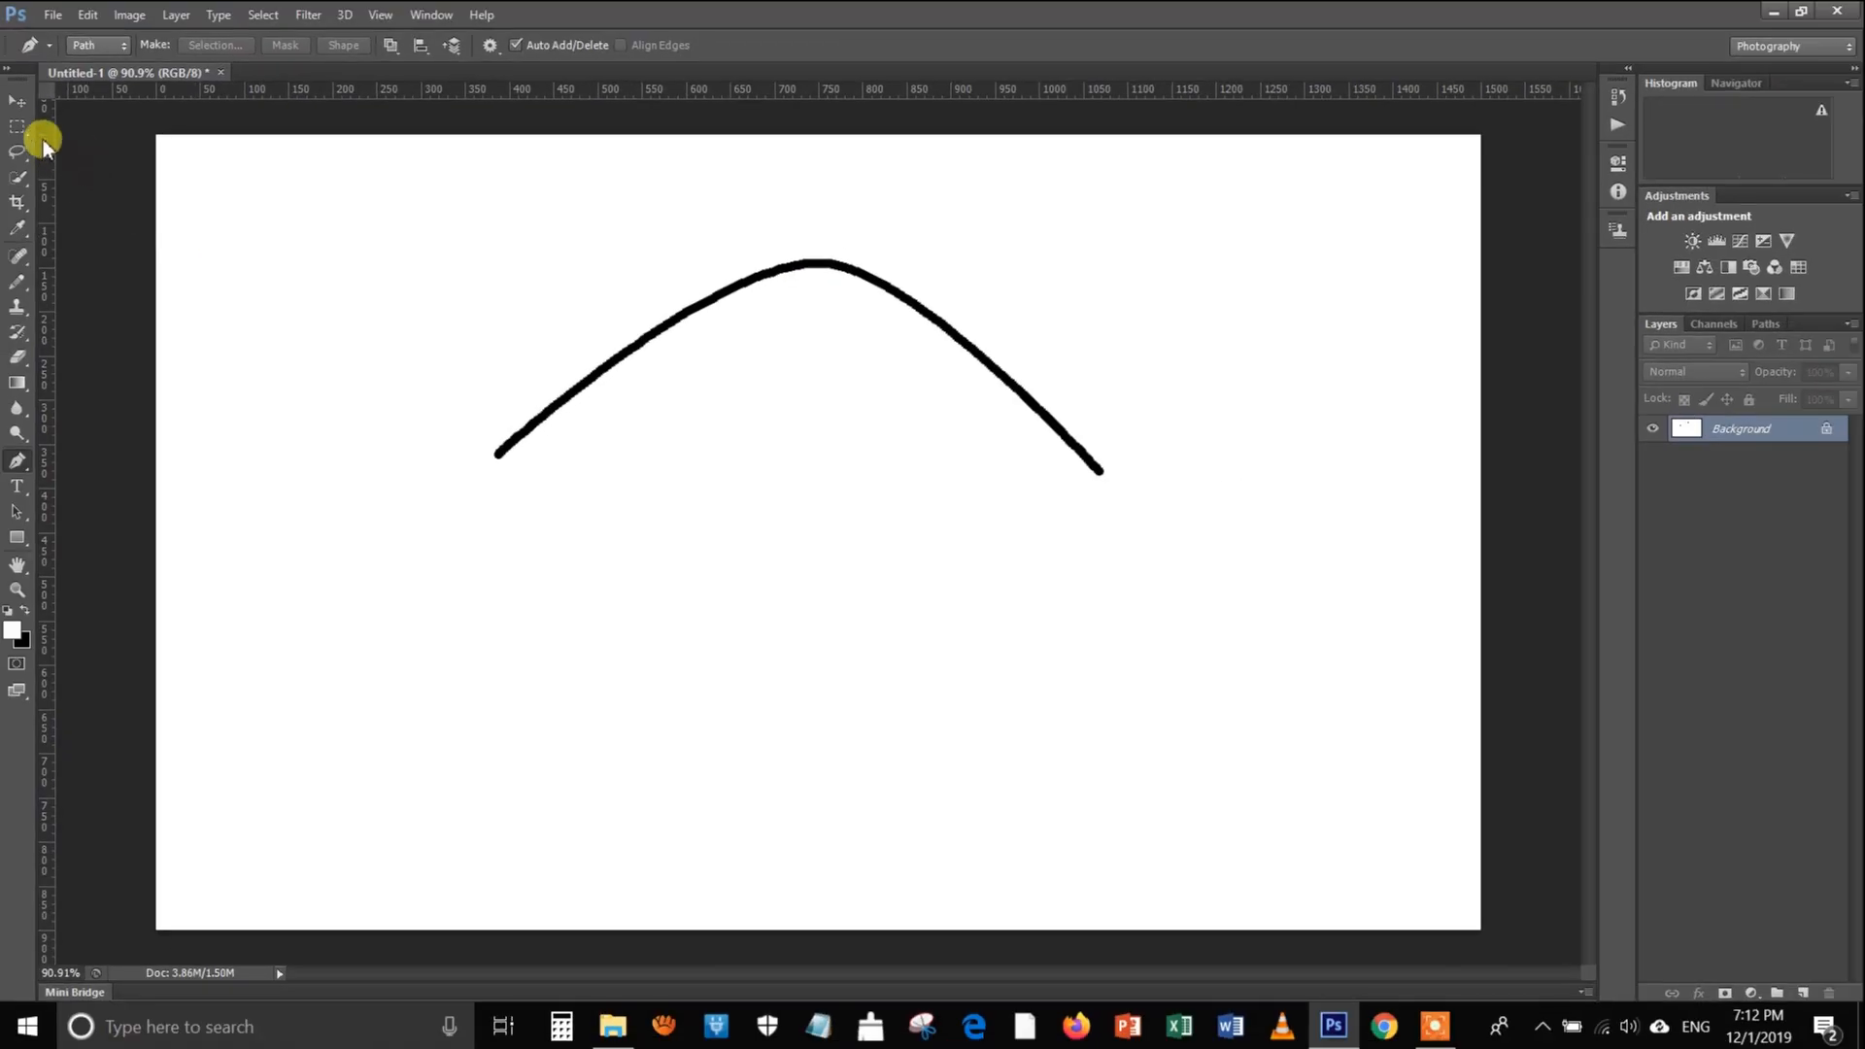
Erase the black arch by filling a rectangular selection around it with white, deselect, and make black the foreground colour again
left_click(18, 127)
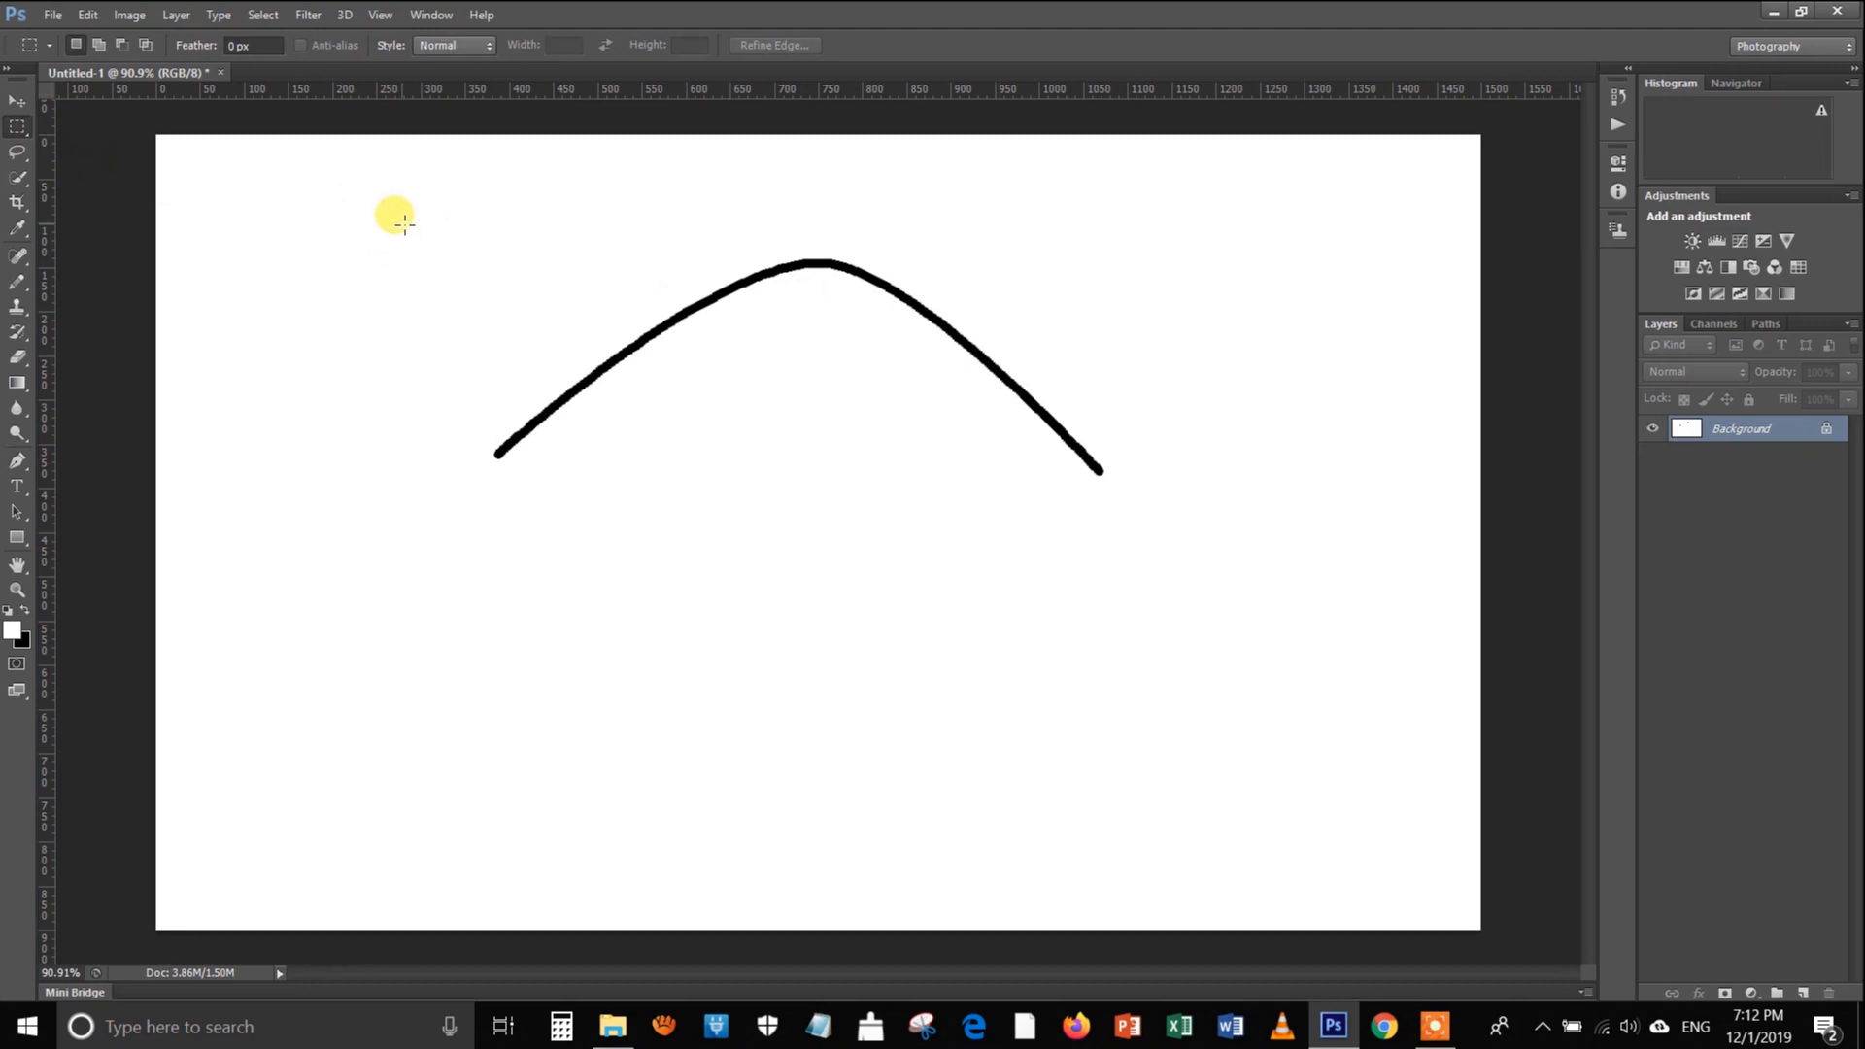
left_click_drag(416, 208, 1210, 571)
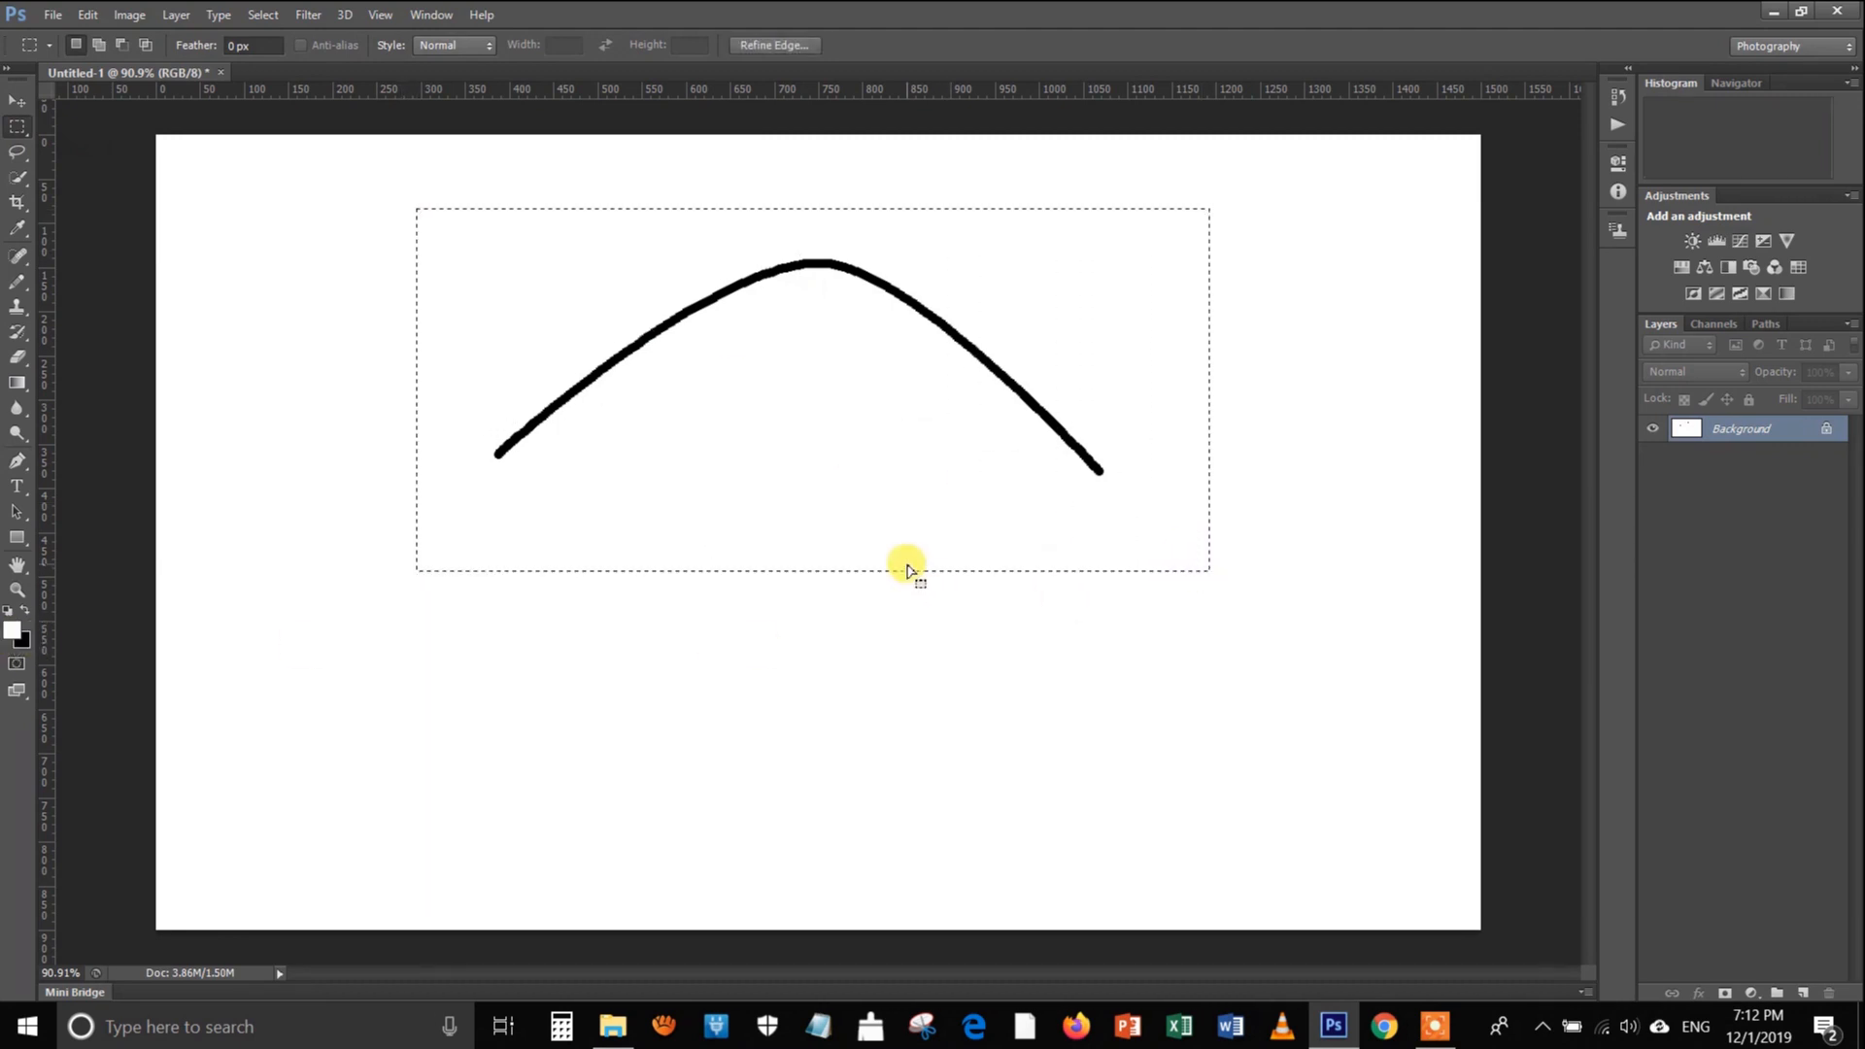
key("alt+BackSpace")
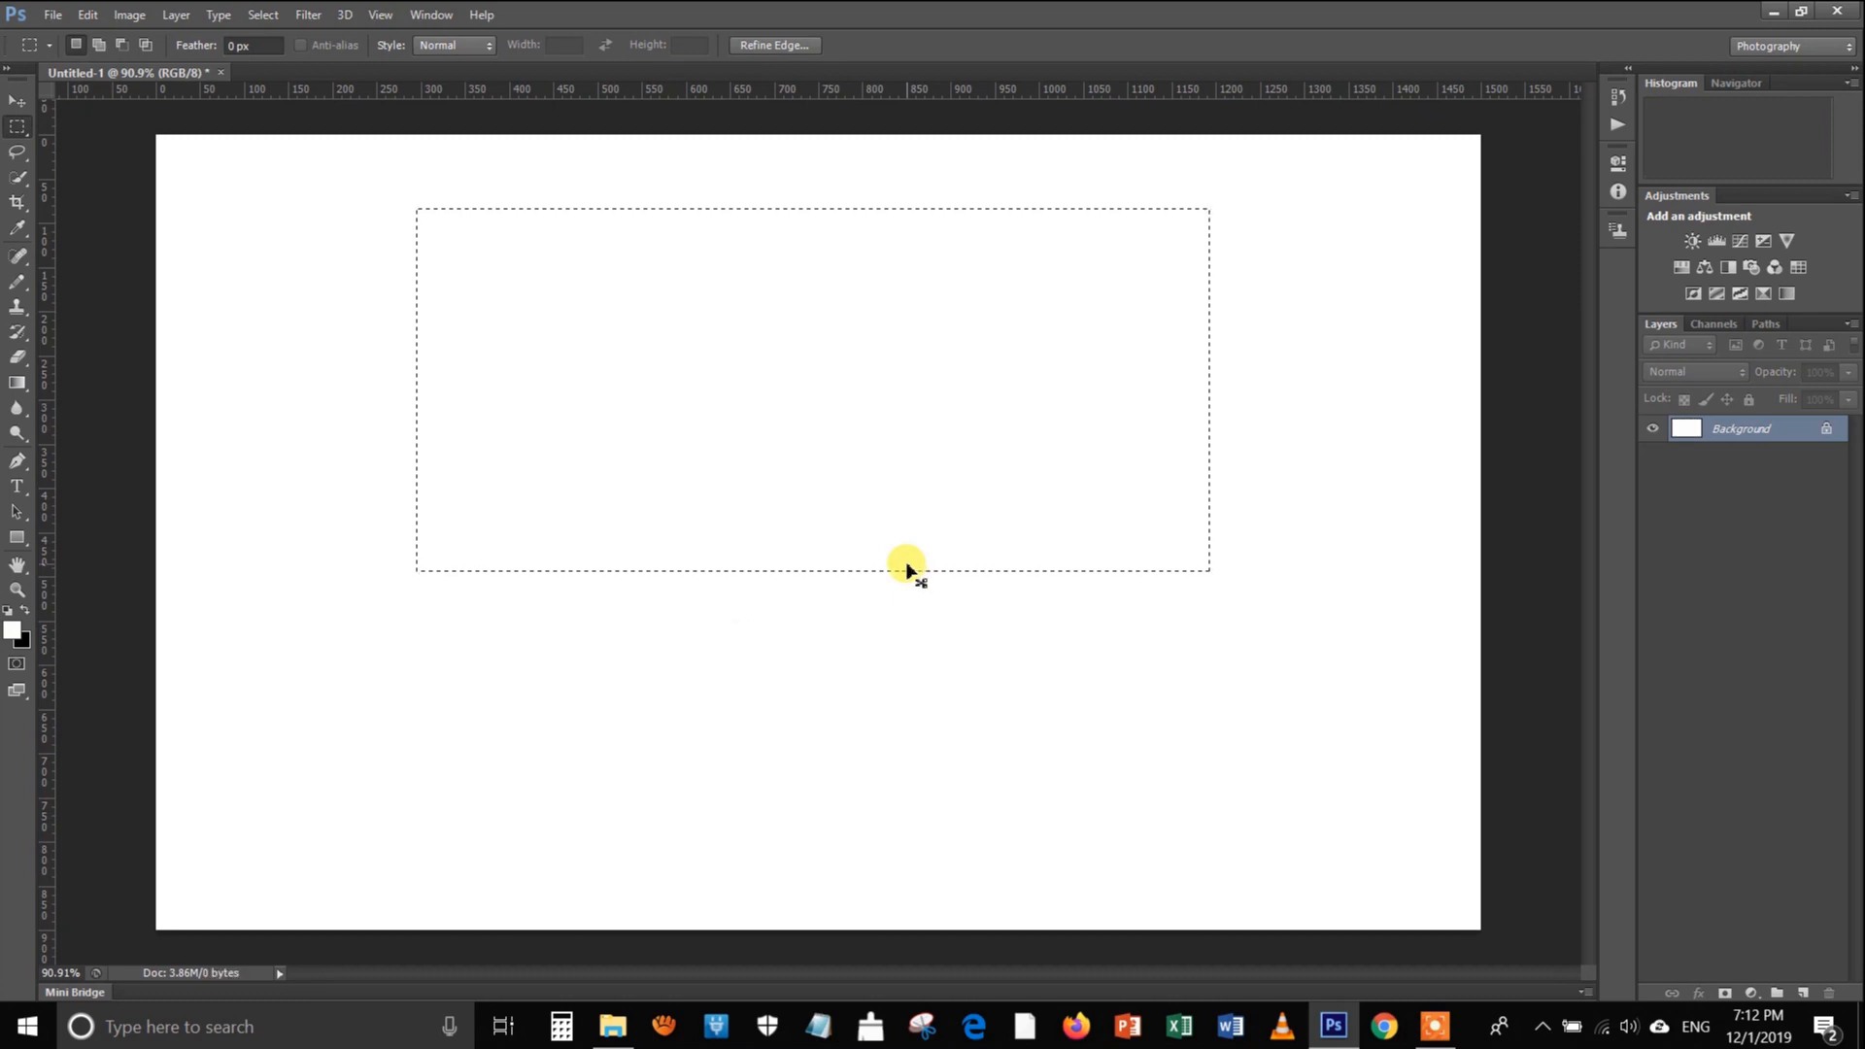
key("ctrl+d")
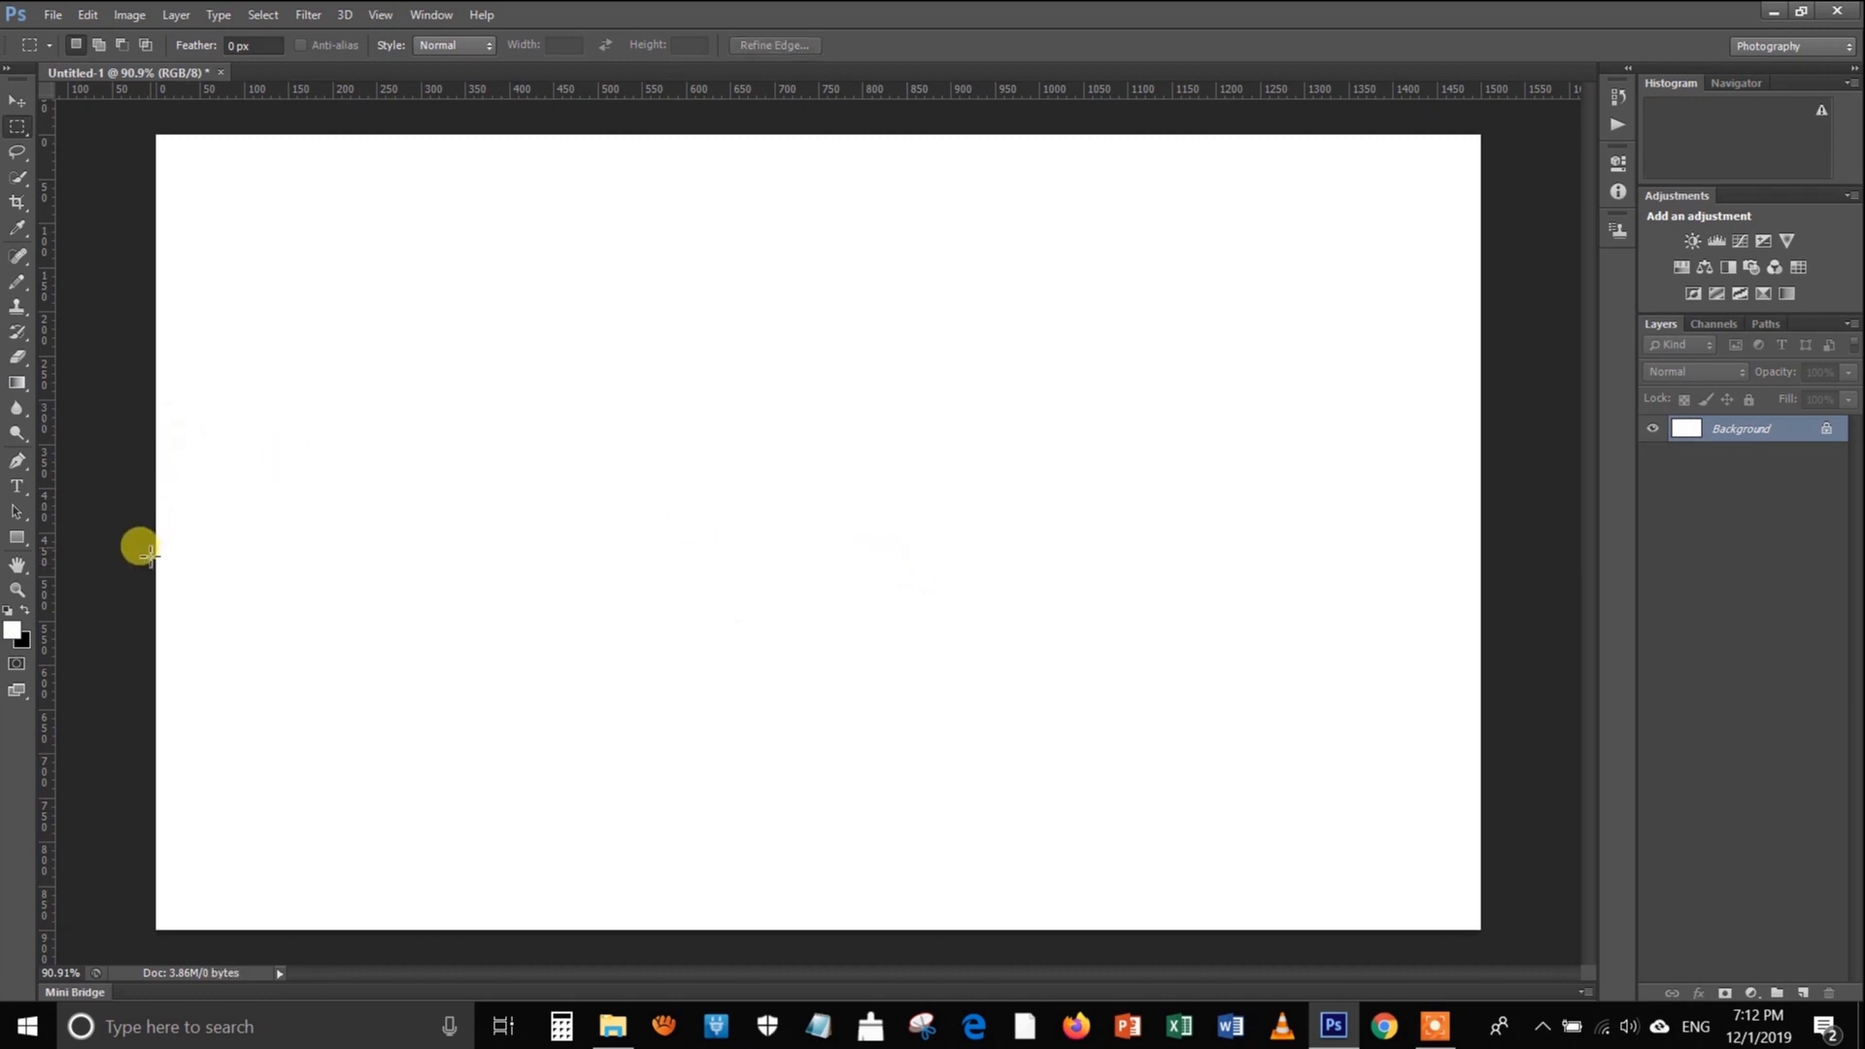
key("x")
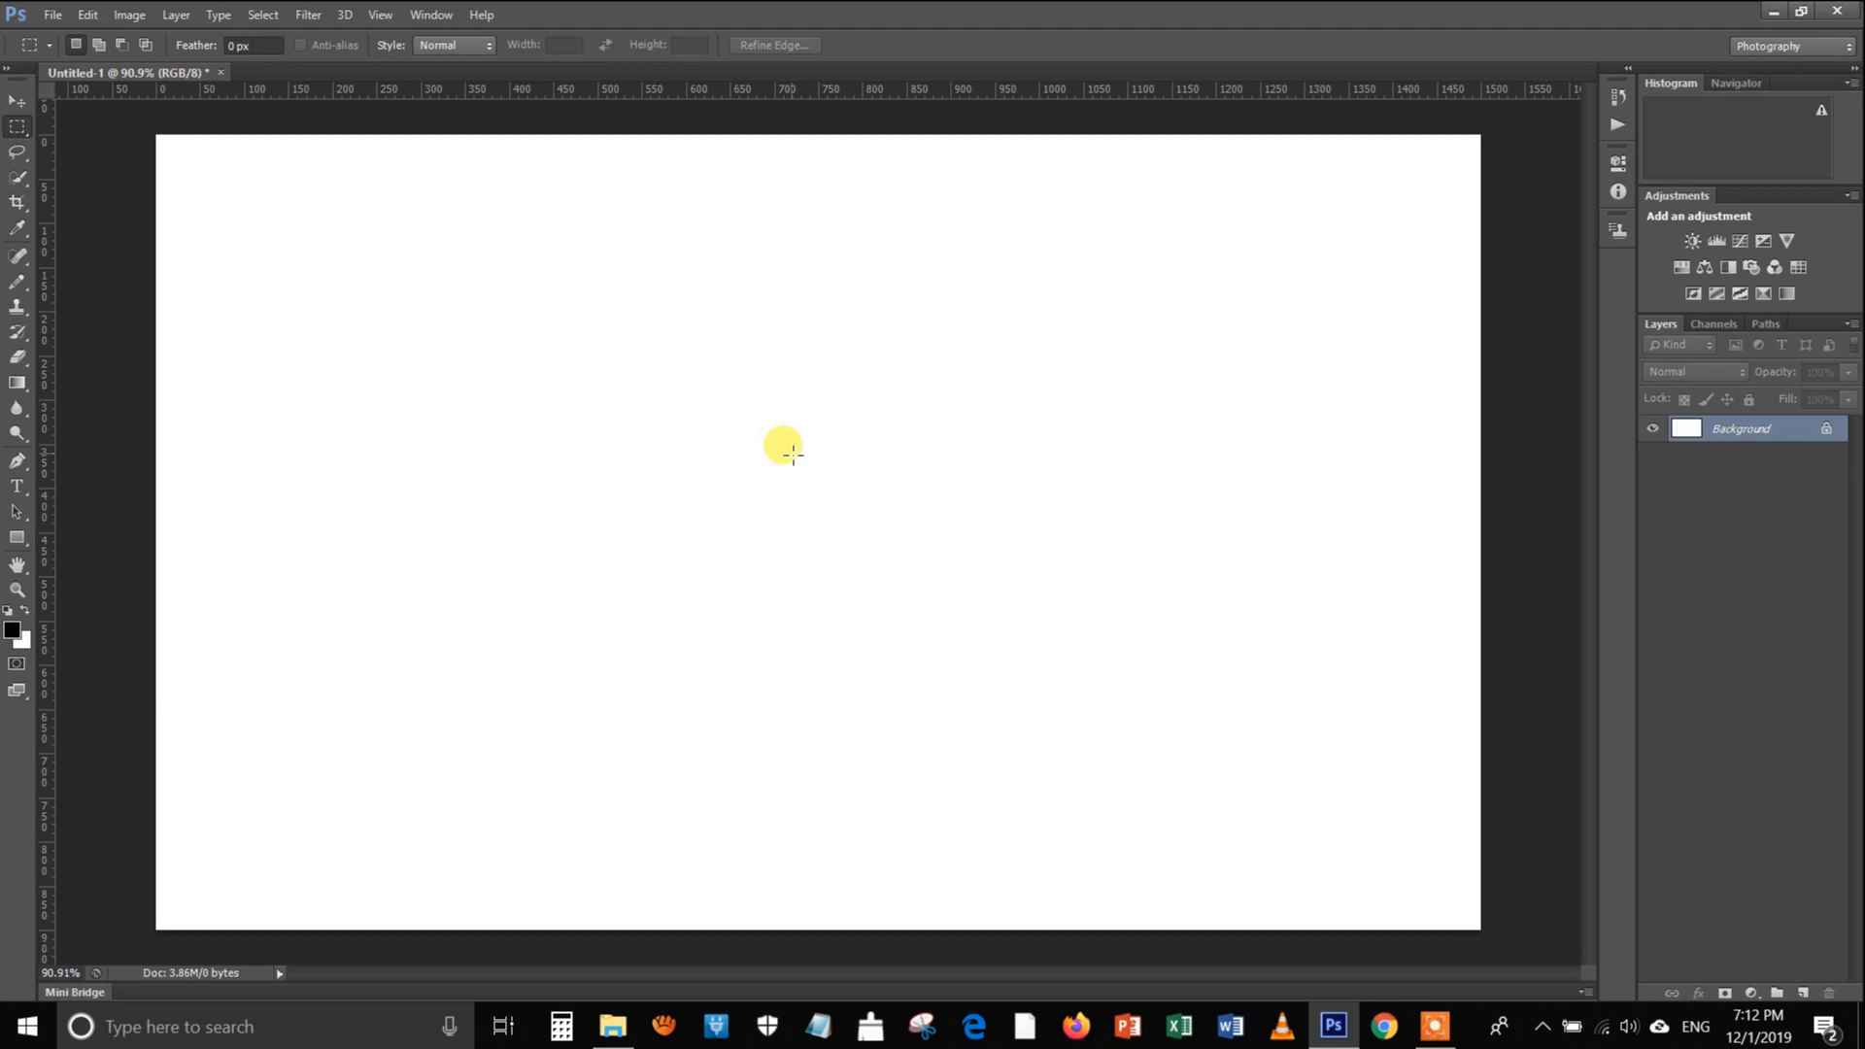
Draw a diagonal two-point path with the Pen tool and pull two added anchors to opposite sides to form an S-curve
left_click(18, 461)
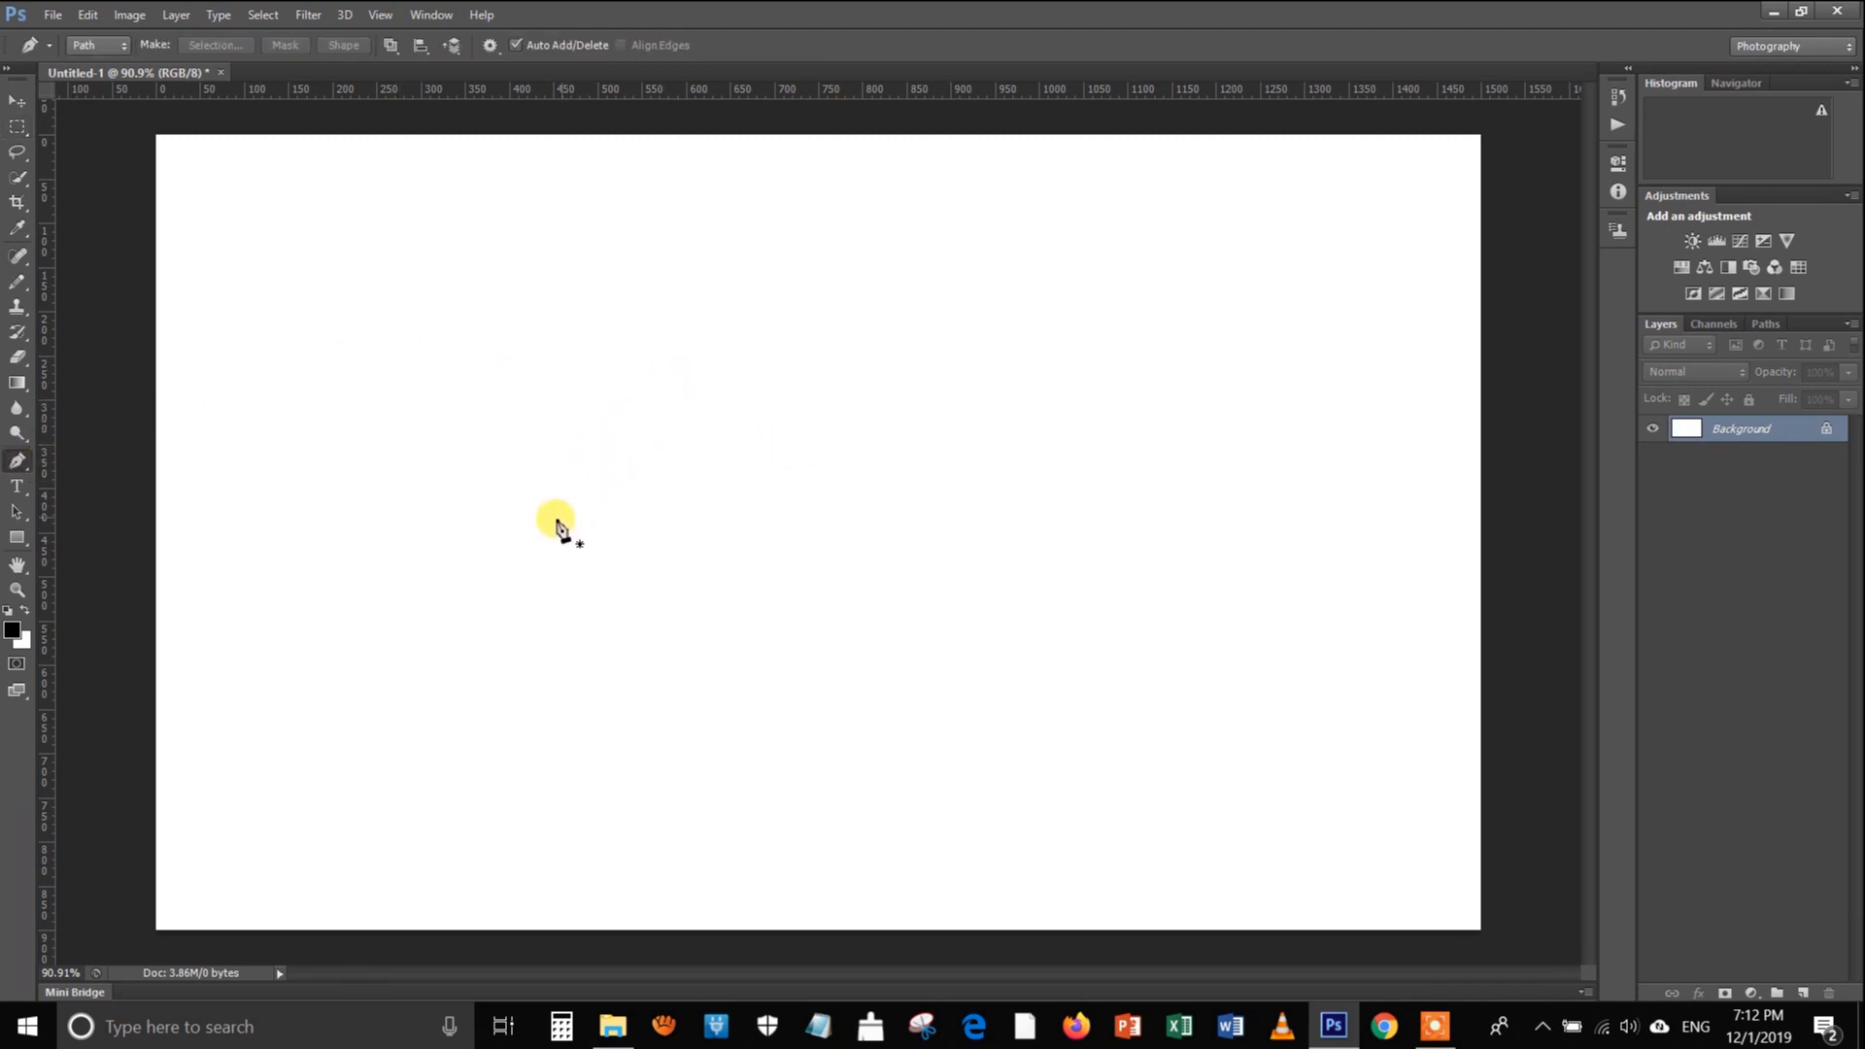
left_click(1190, 263)
left_click(637, 555)
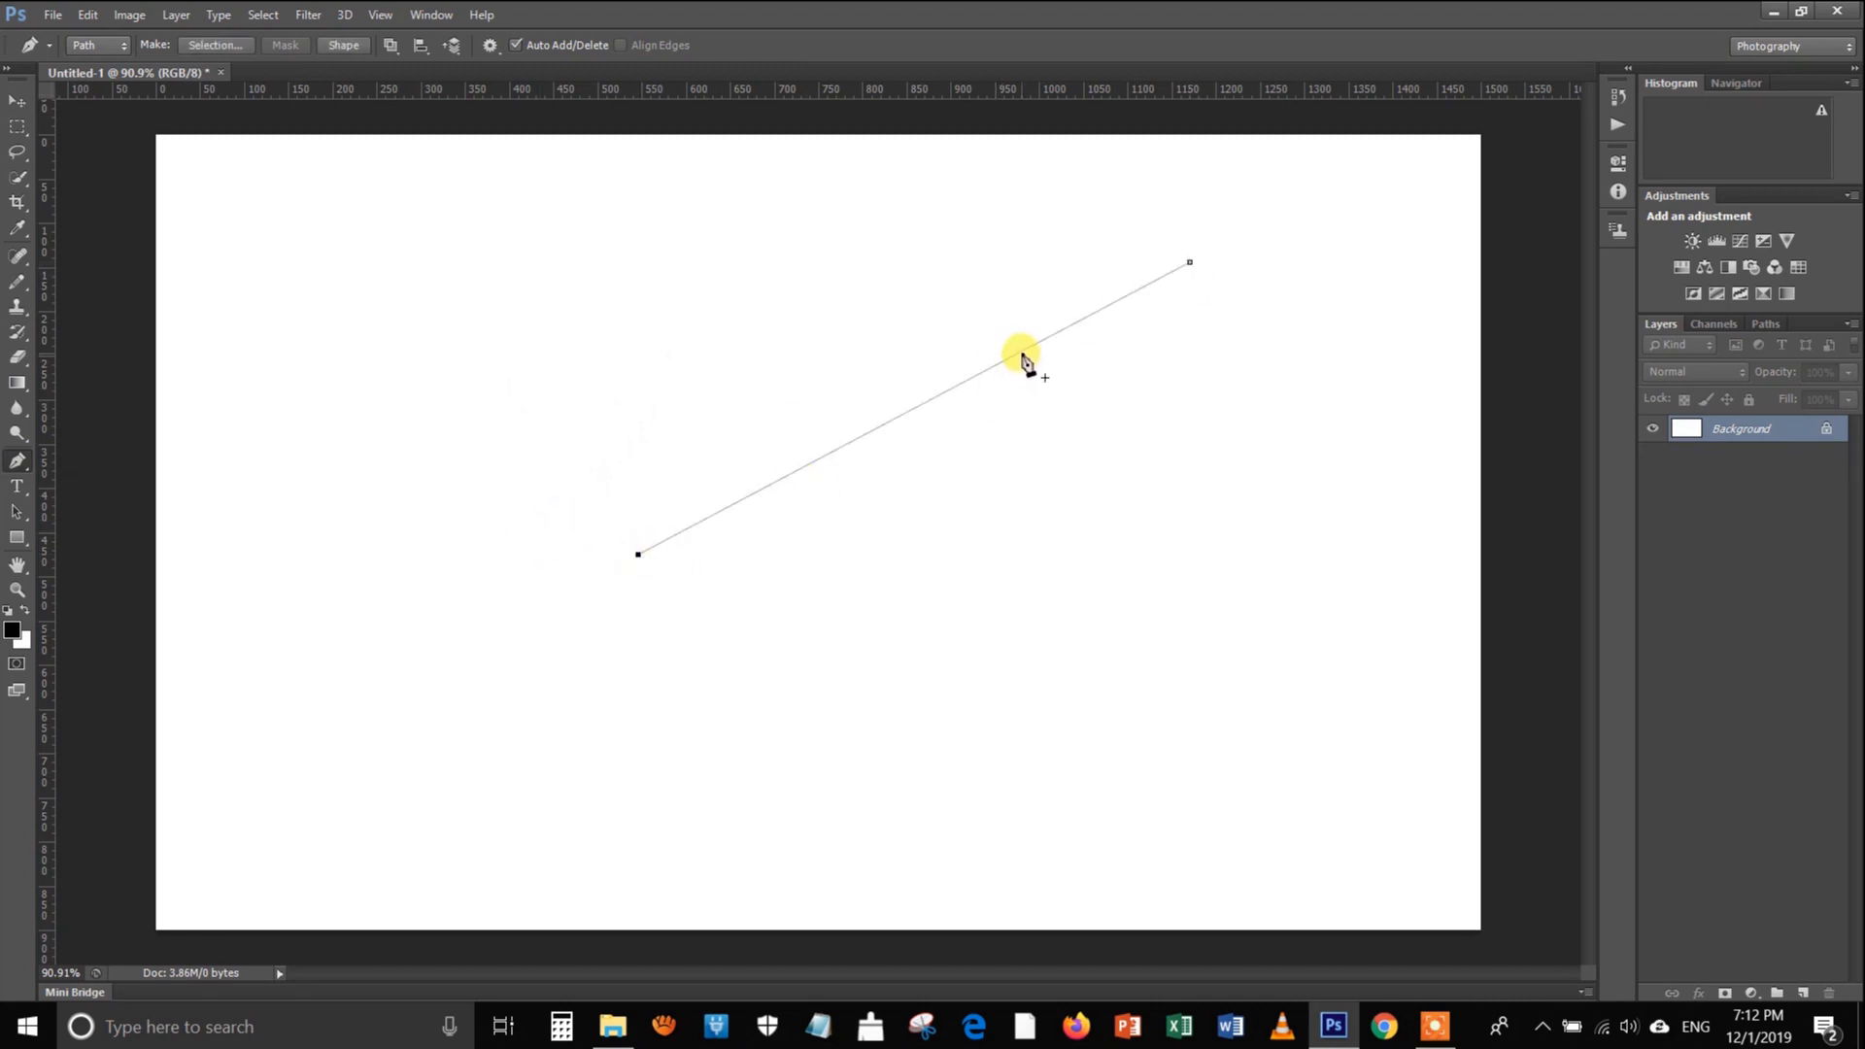
left_click_drag(1024, 354, 886, 259)
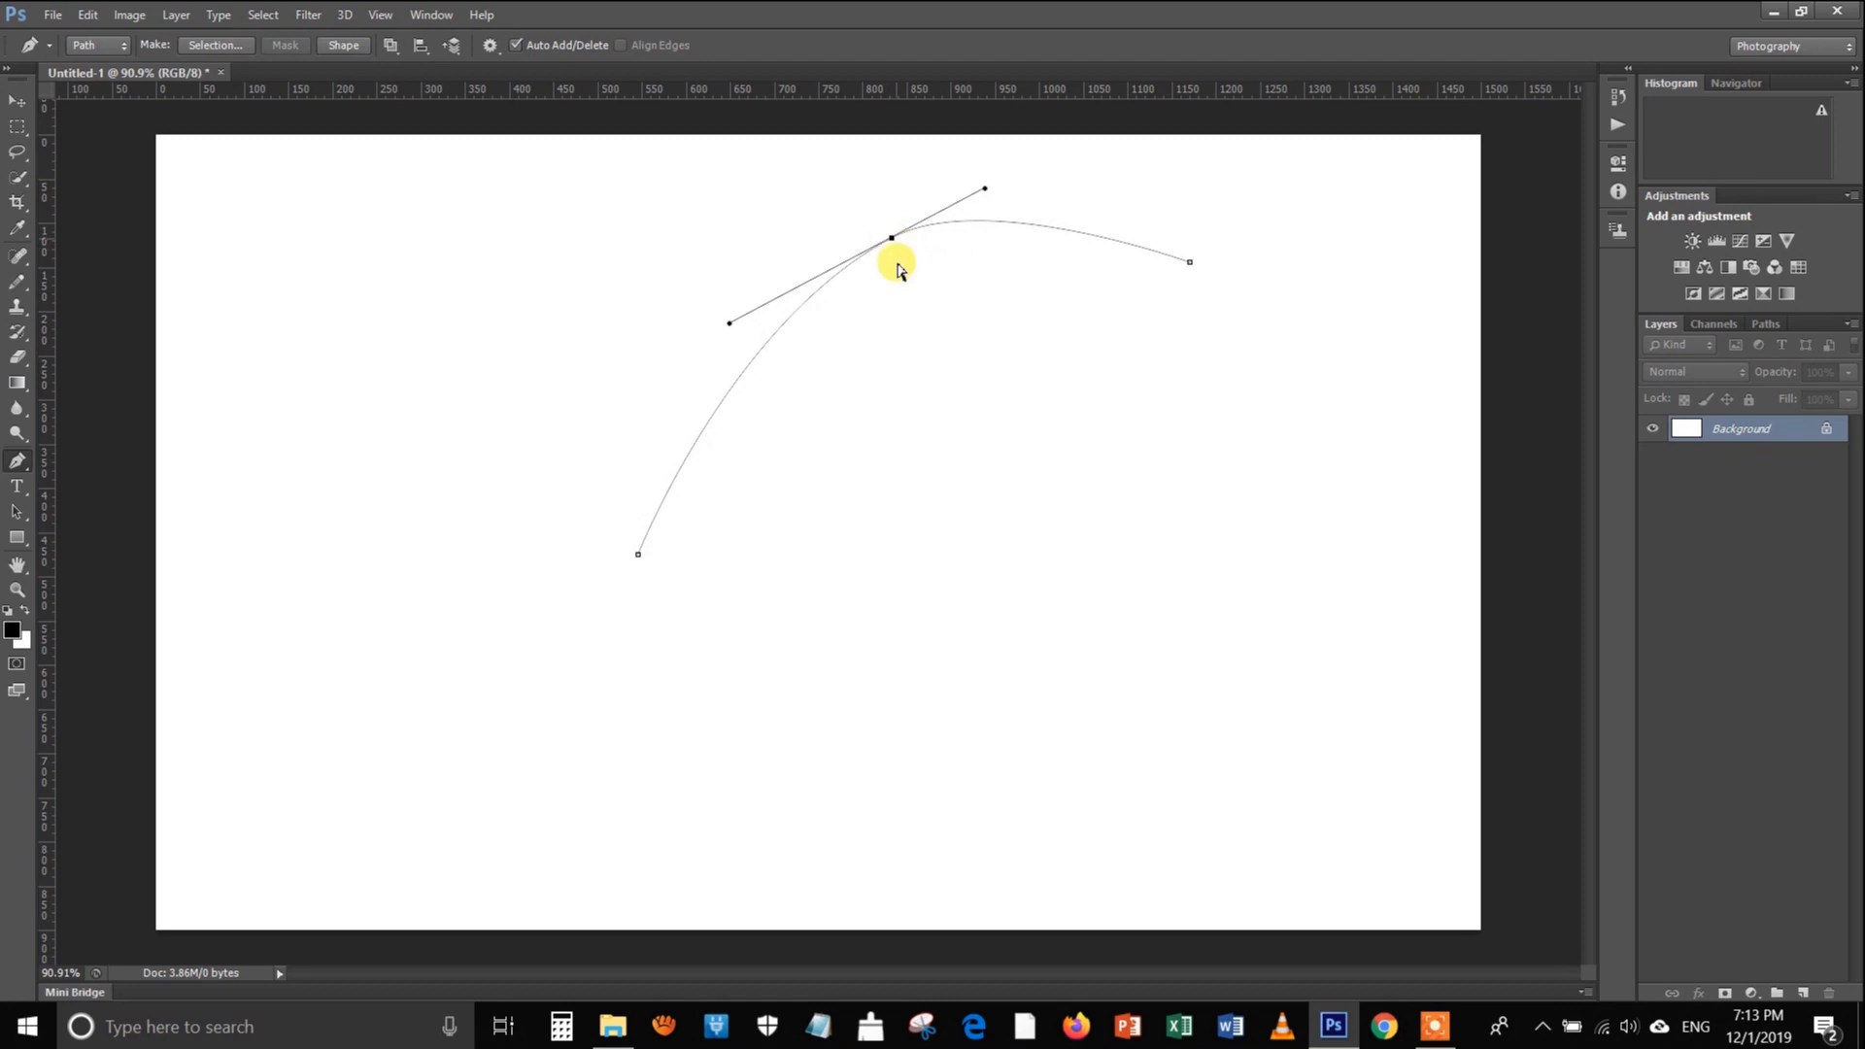
left_click_drag(719, 413, 936, 481)
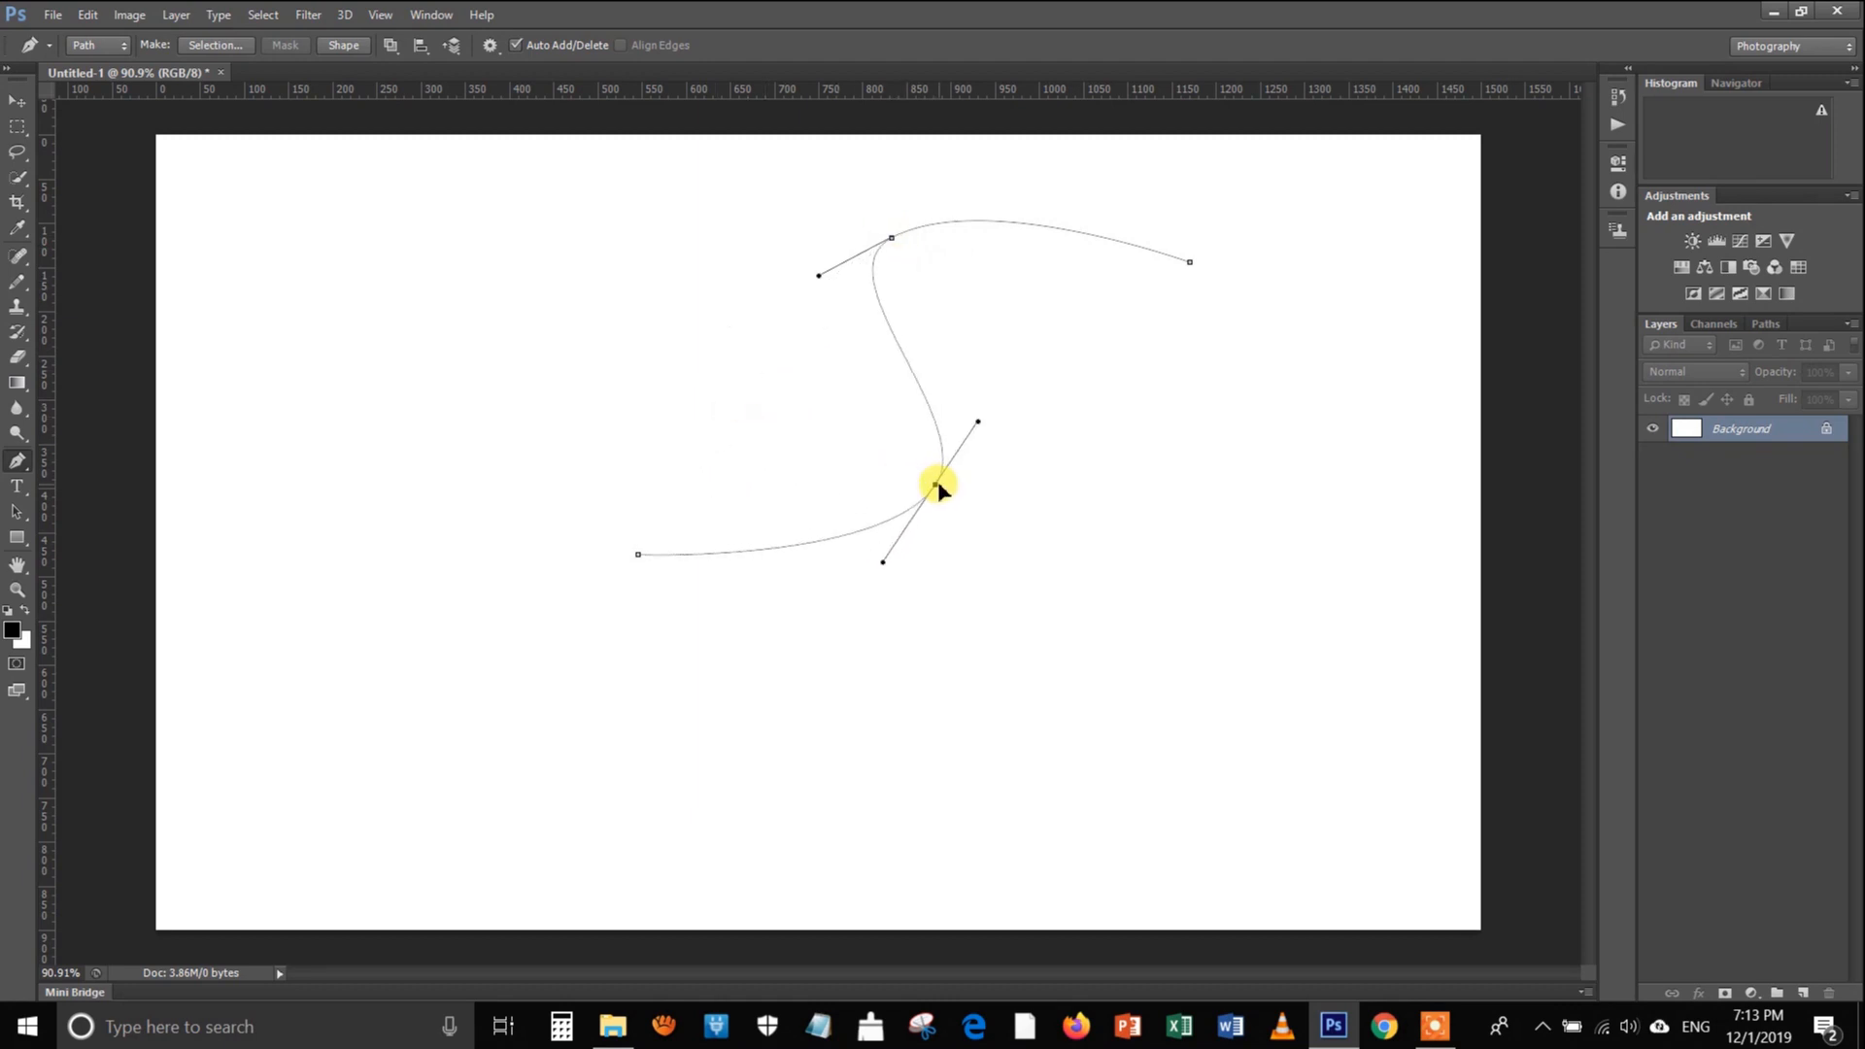
Try a Pencil stroke without simulated pressure on the S-shaped path and undo it
right_click(847, 428)
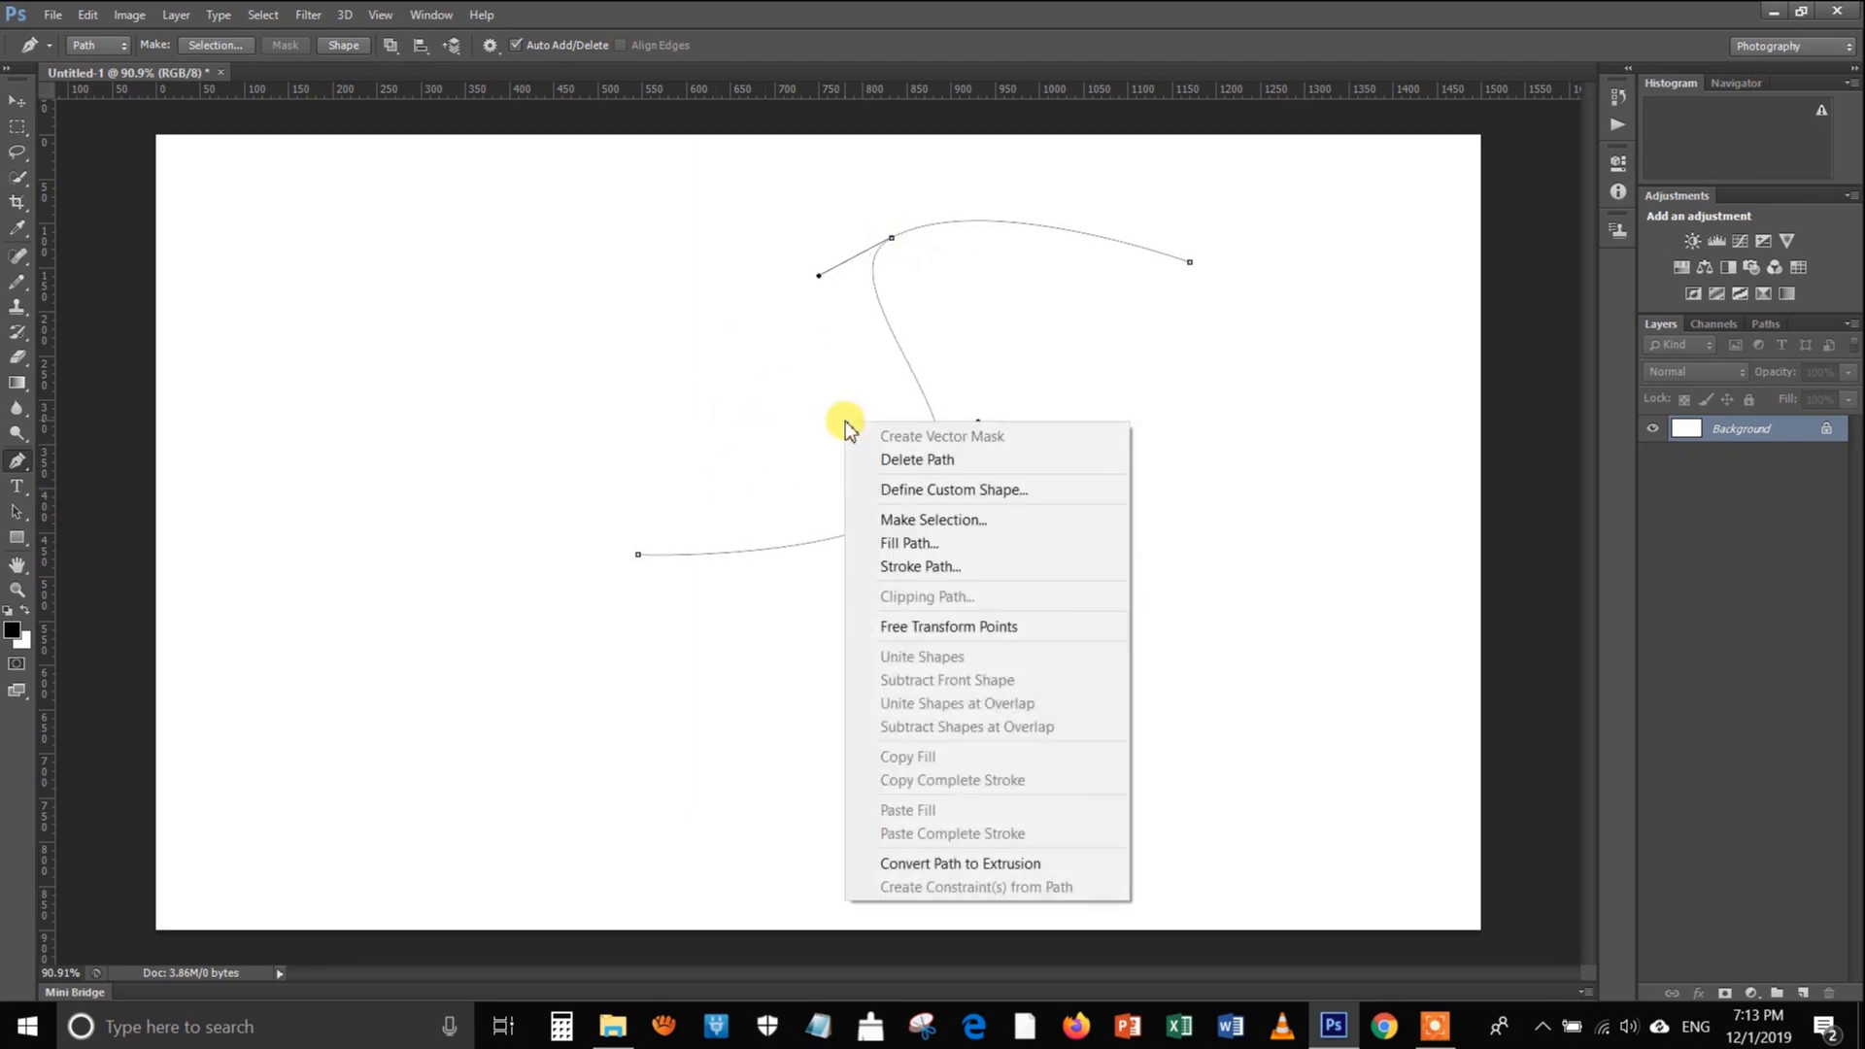
left_click(936, 564)
left_click(1066, 350)
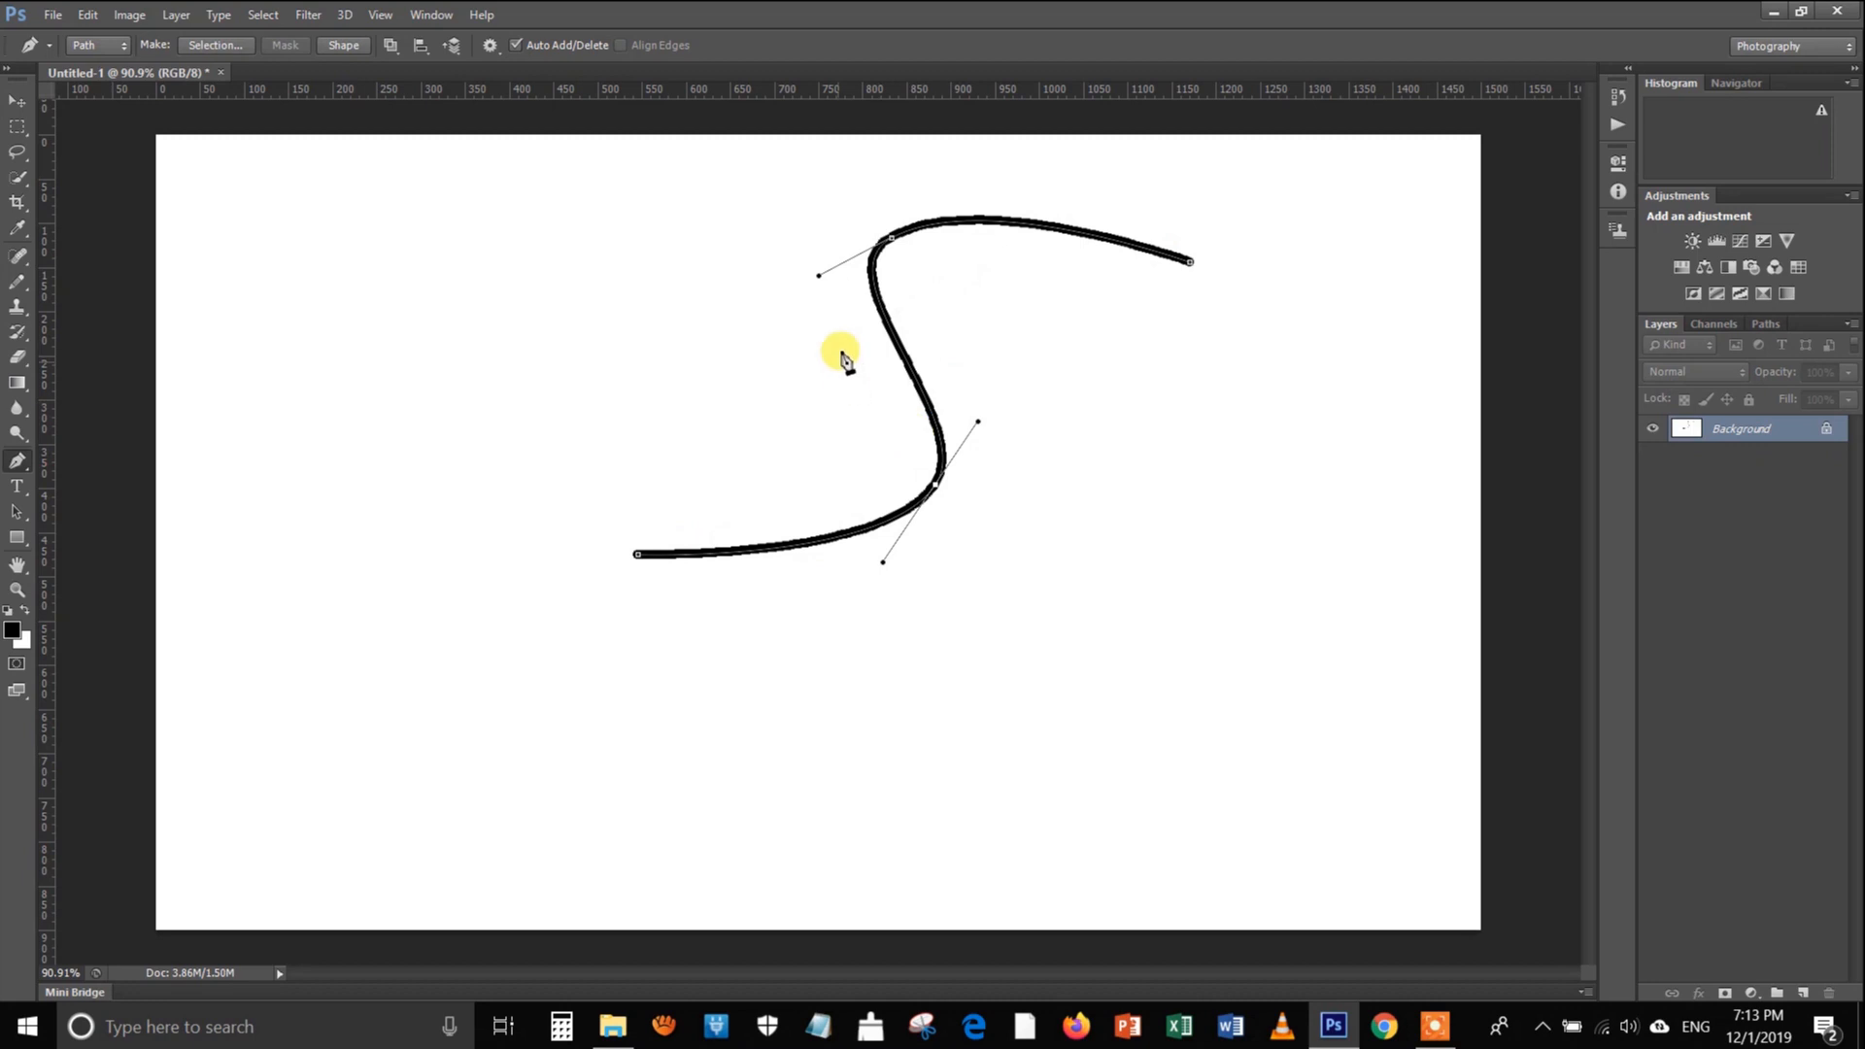
key("ctrl+z")
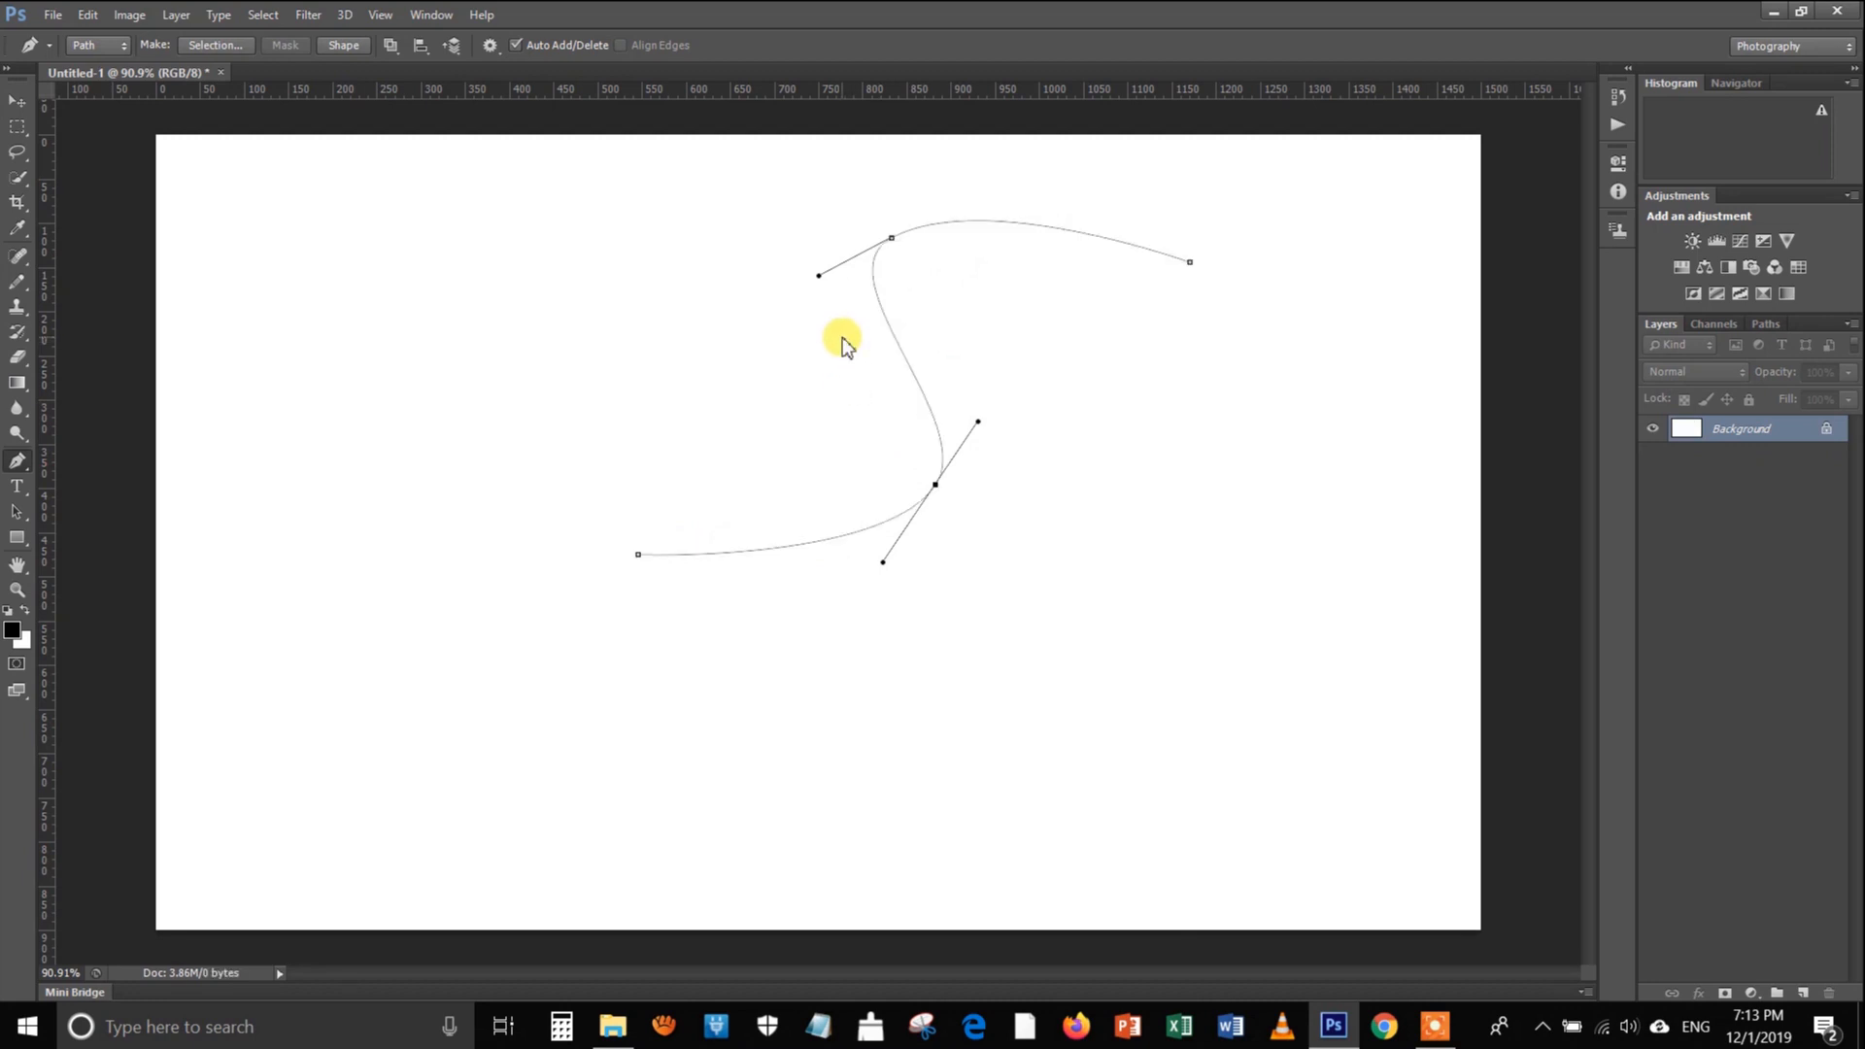
Stroke the S-shaped path with the Pencil using Simulate Pressure, and clear the path outline
right_click(843, 340)
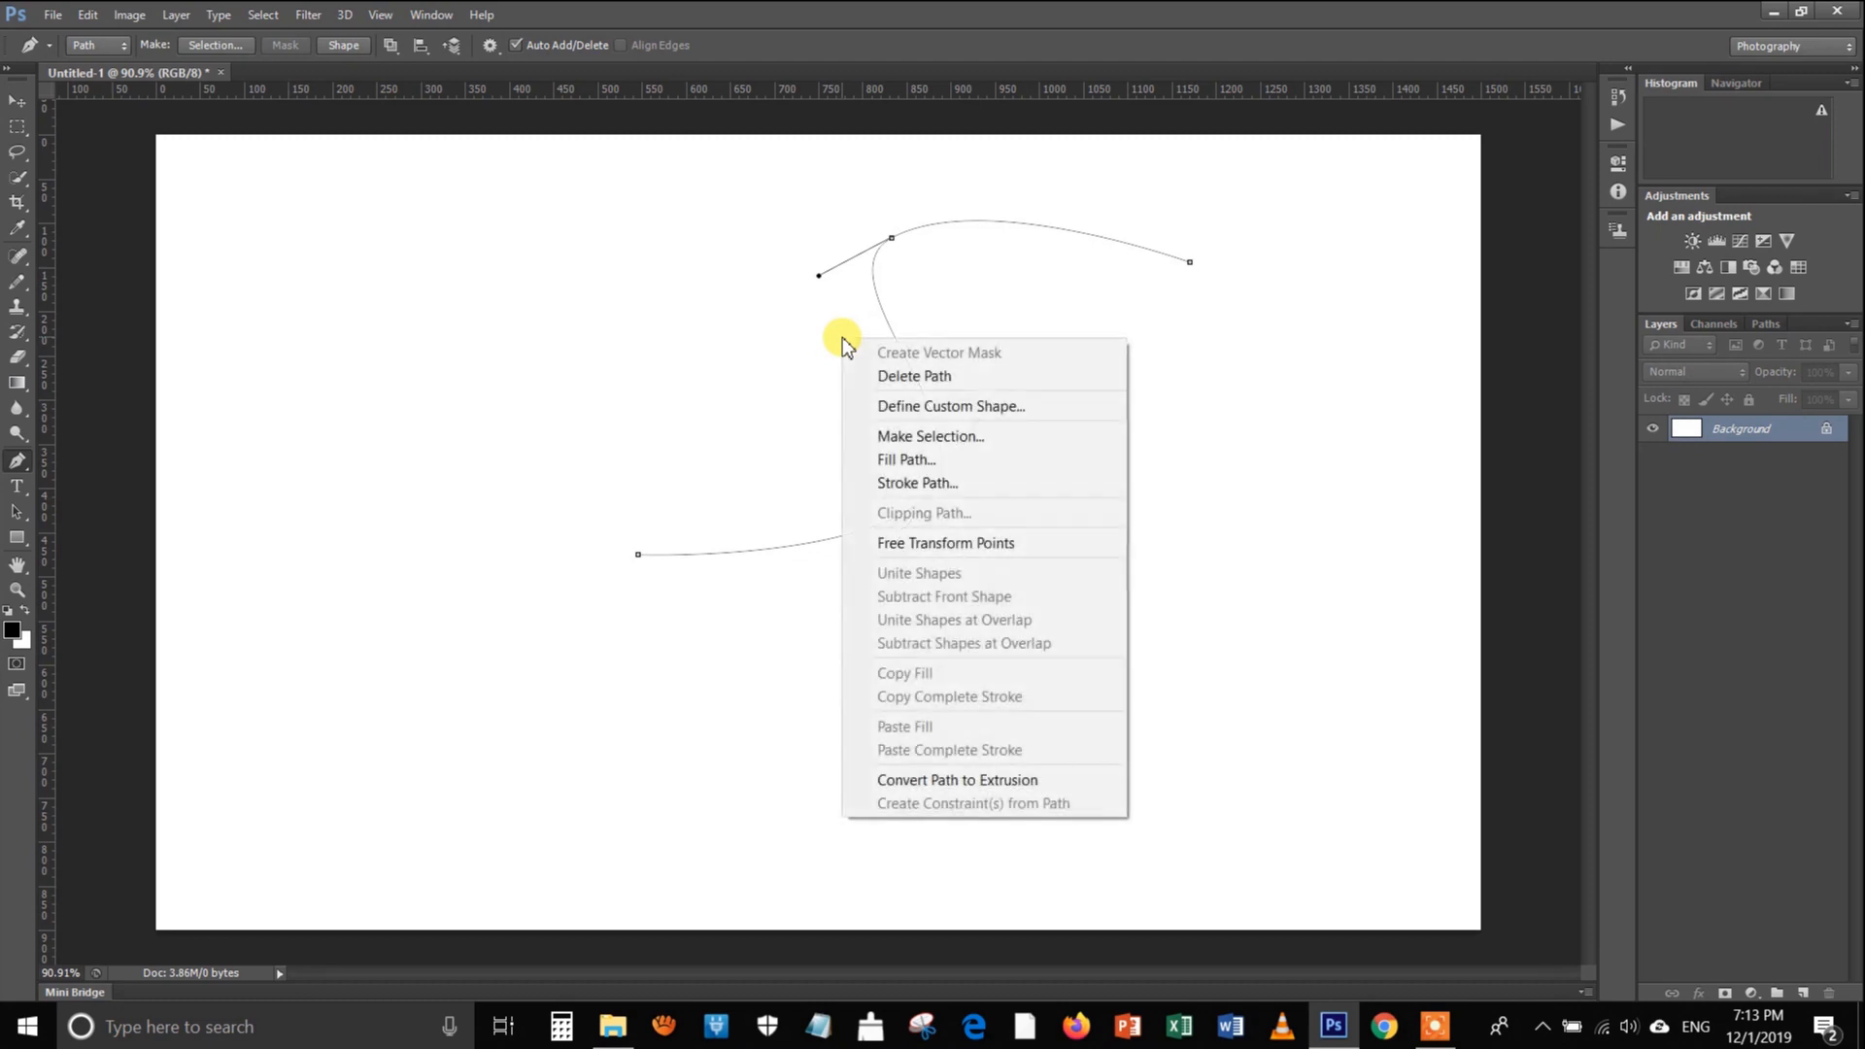
left_click(937, 483)
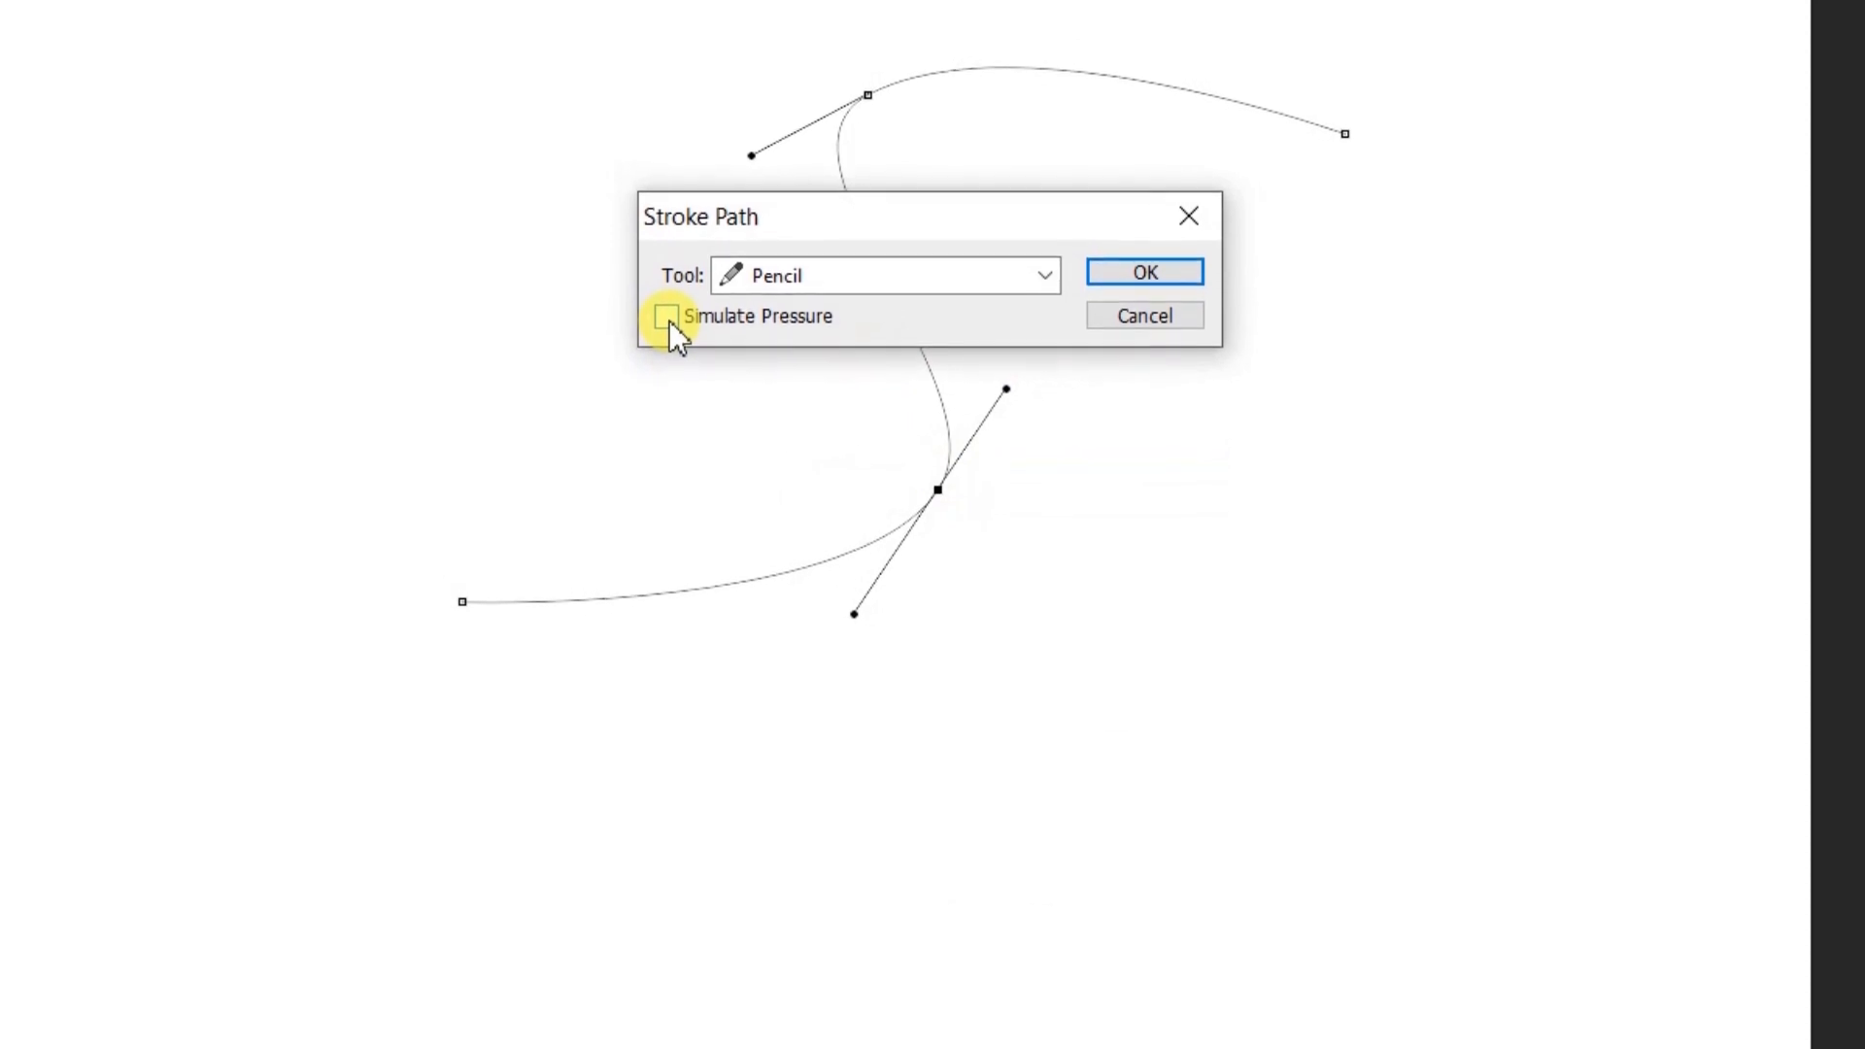
left_click(667, 312)
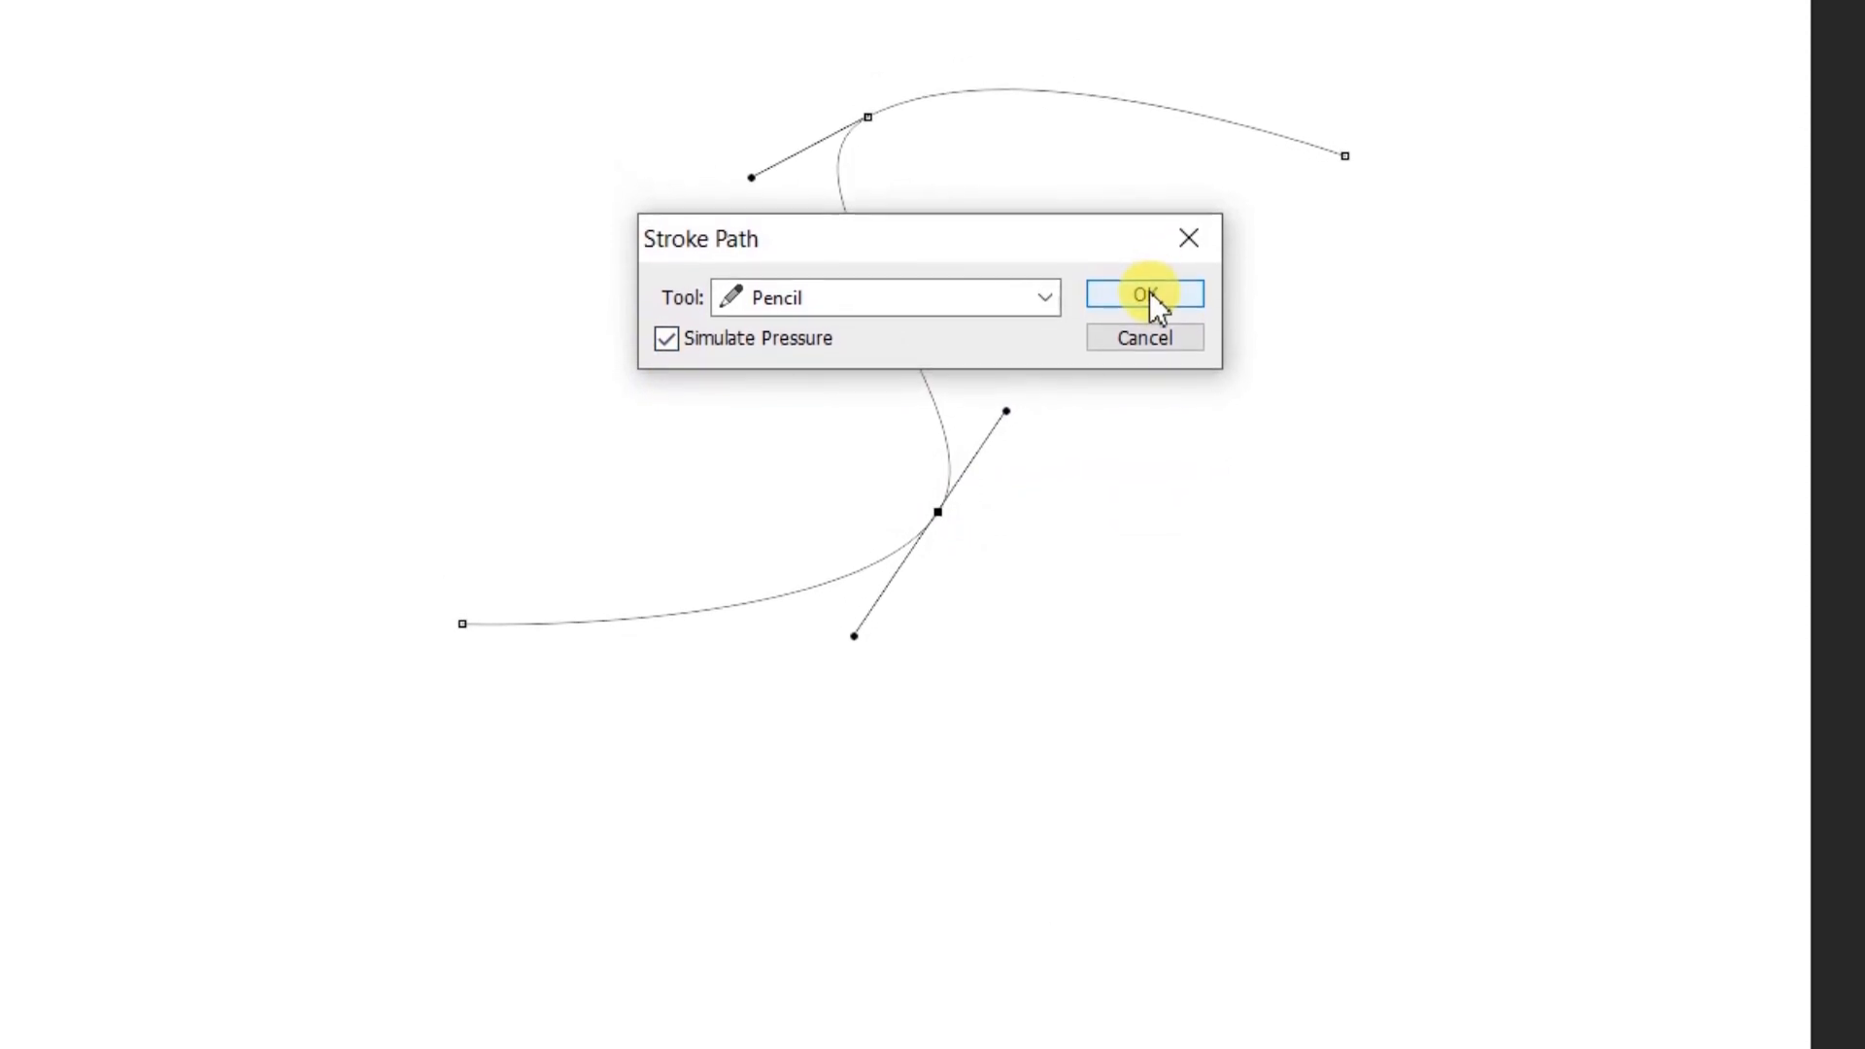
left_click(1148, 290)
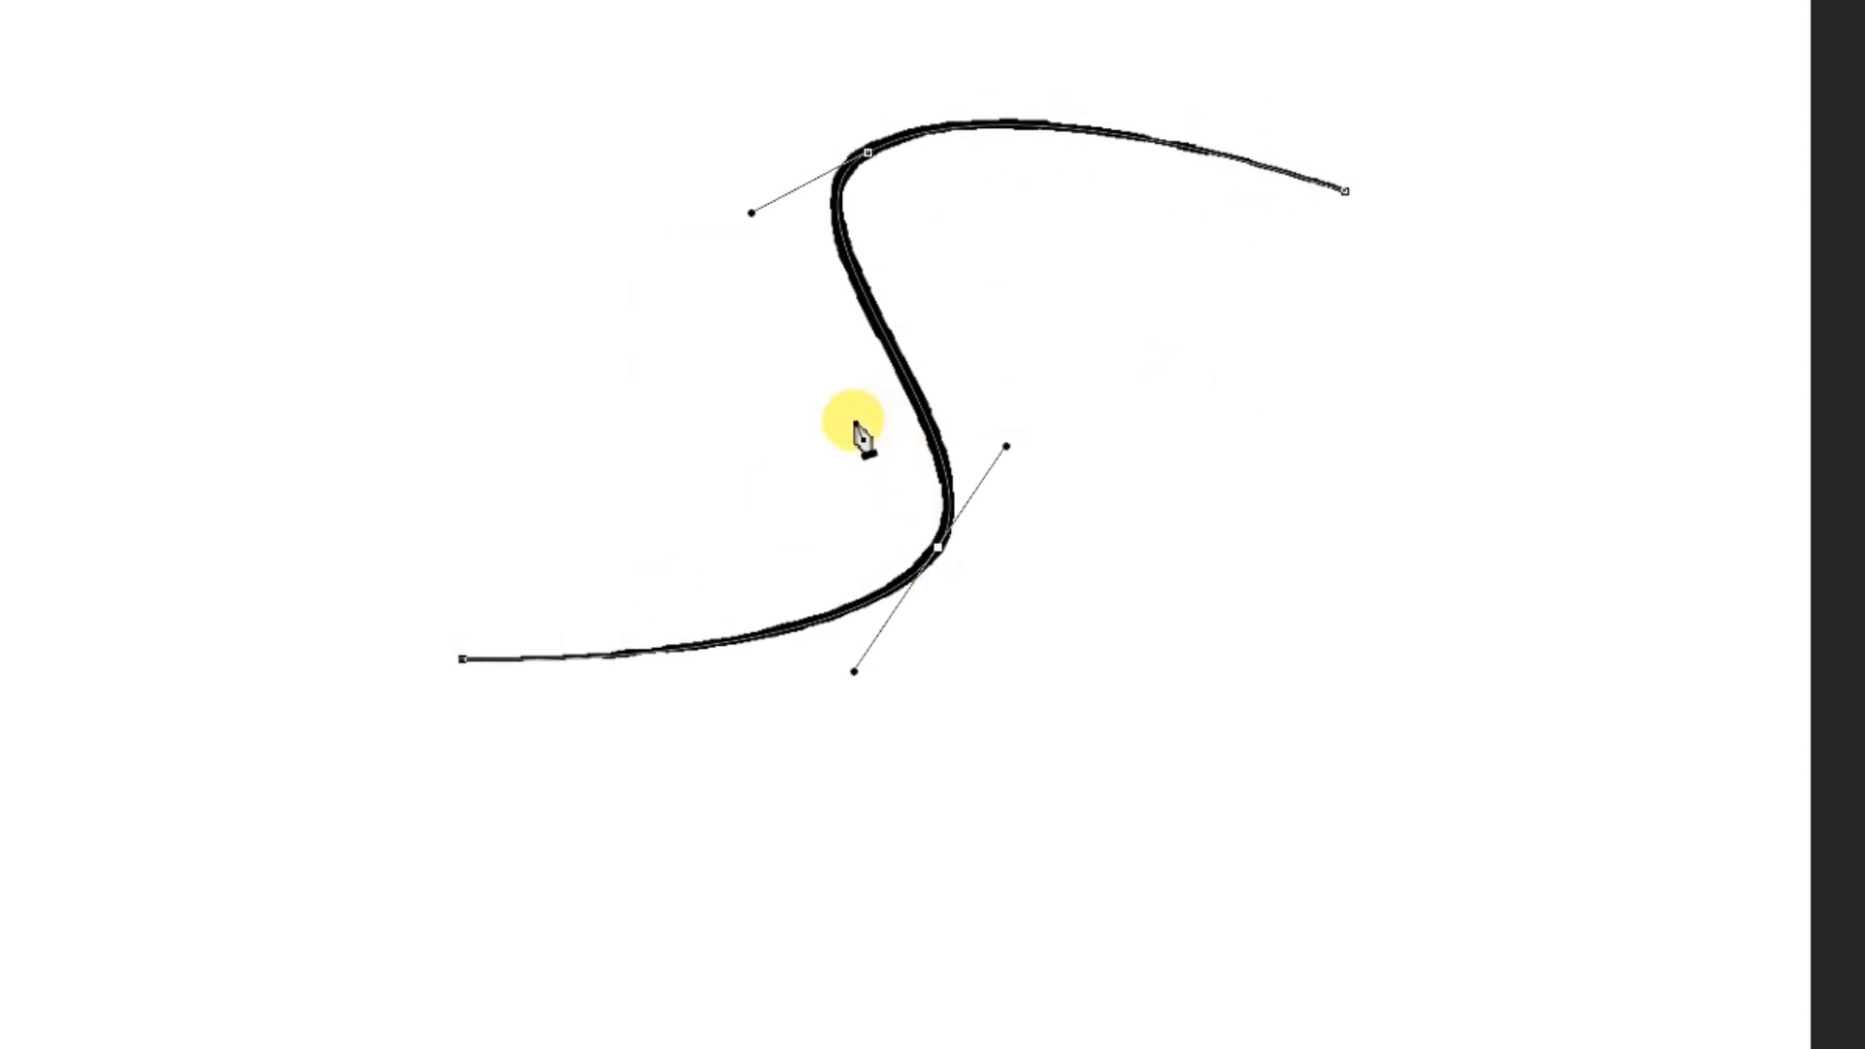
key("Delete")
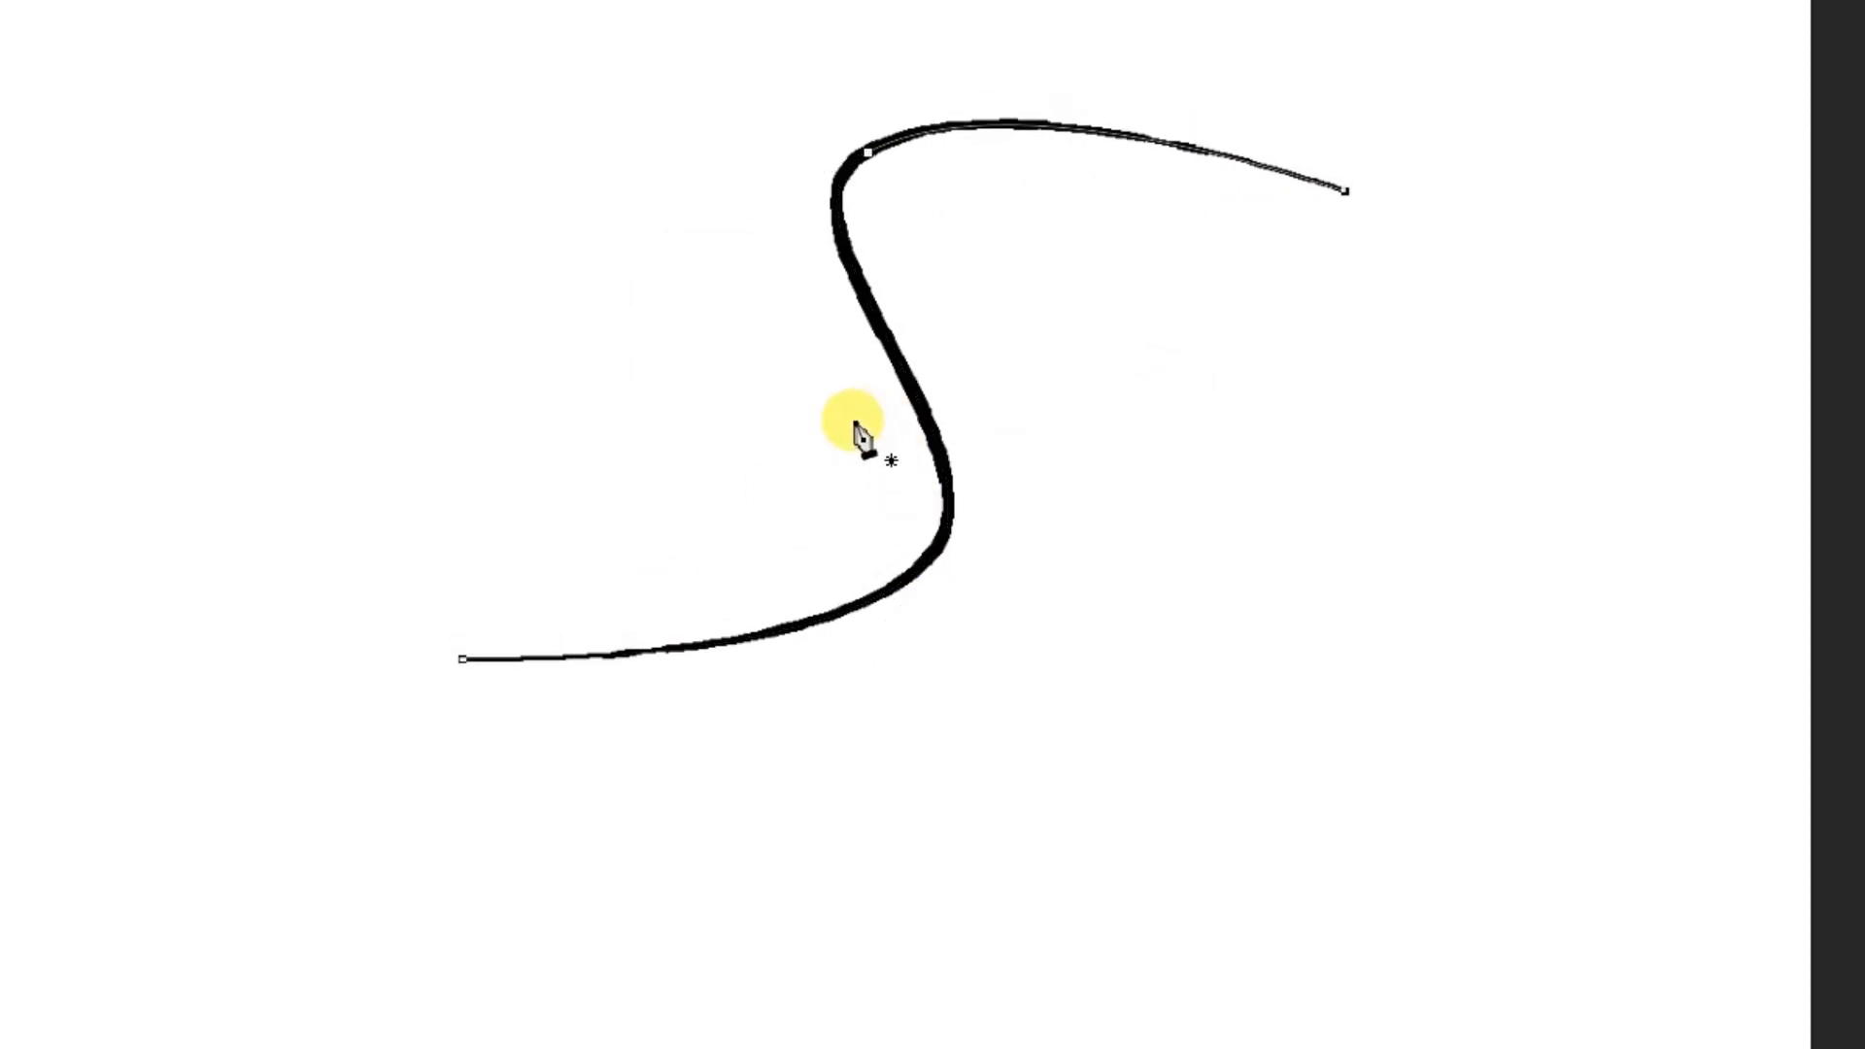
key("Escape")
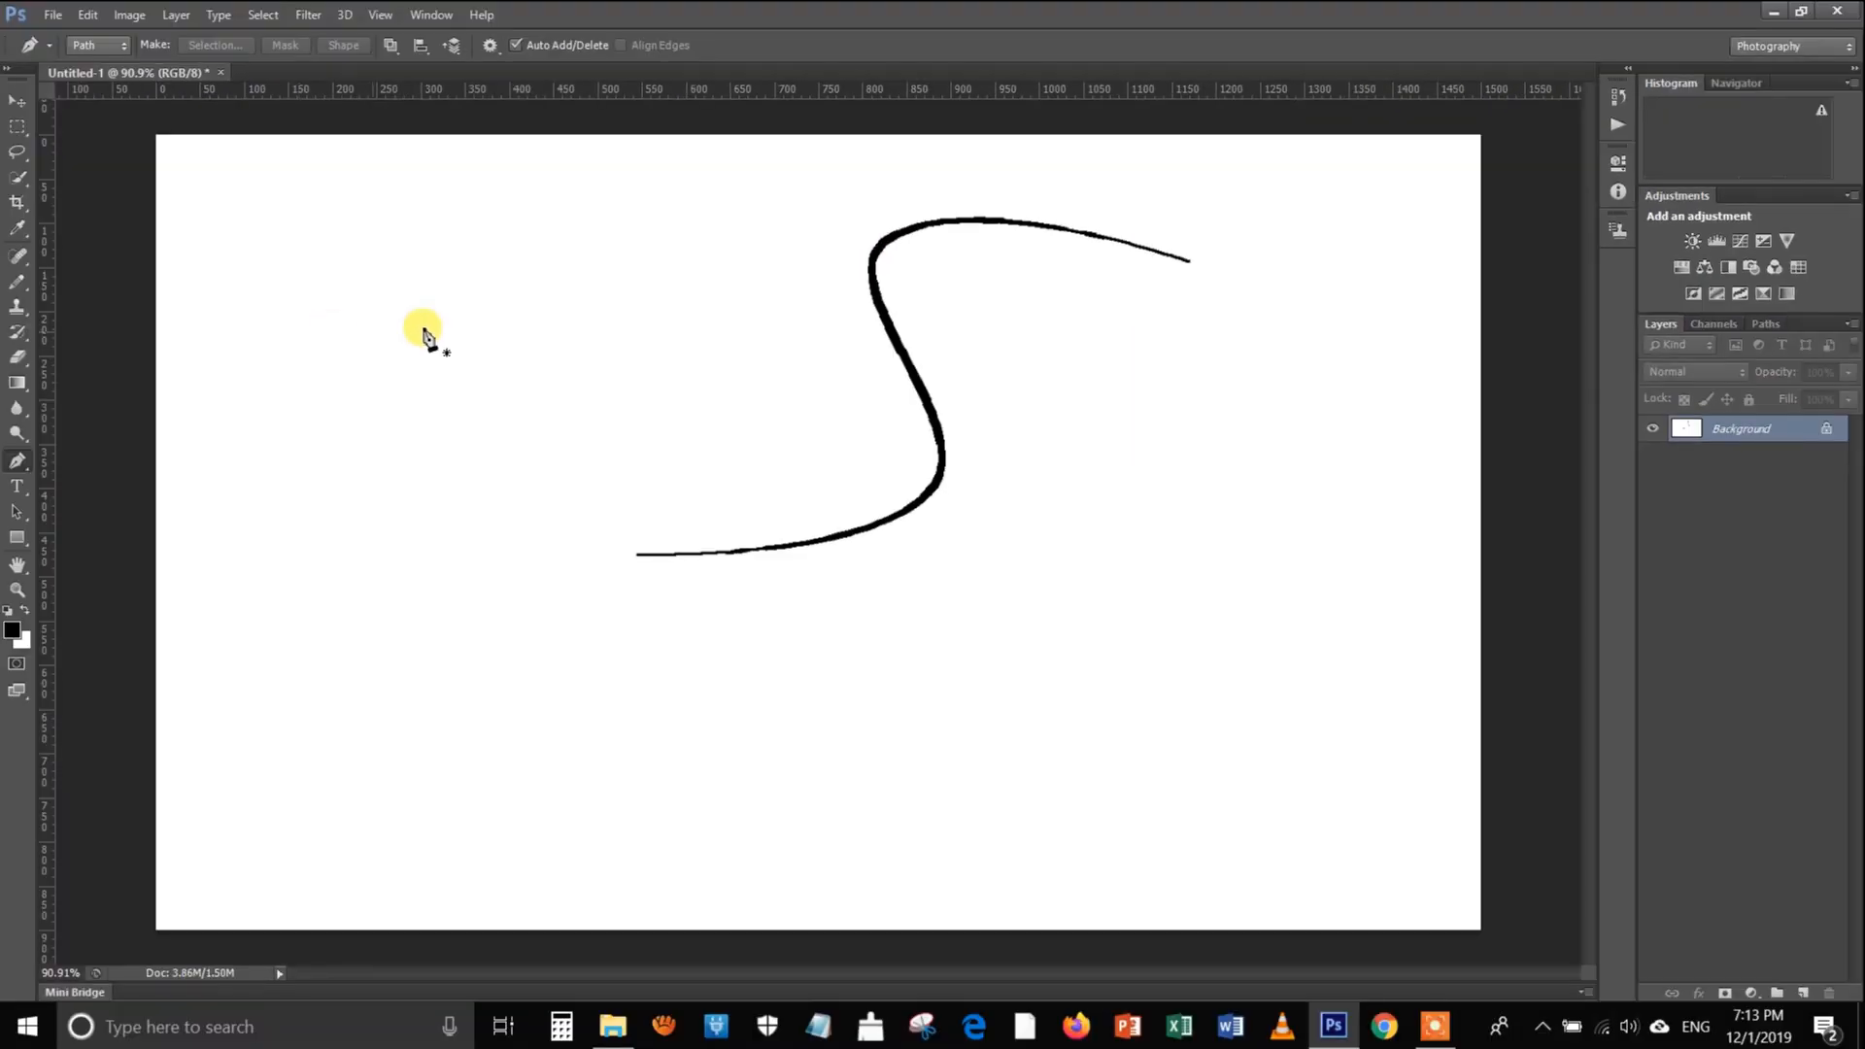
Draw a small arched path to the left of the S-curve and stroke it with the Pencil using Simulate Pressure
left_click(334, 407)
left_click(689, 422)
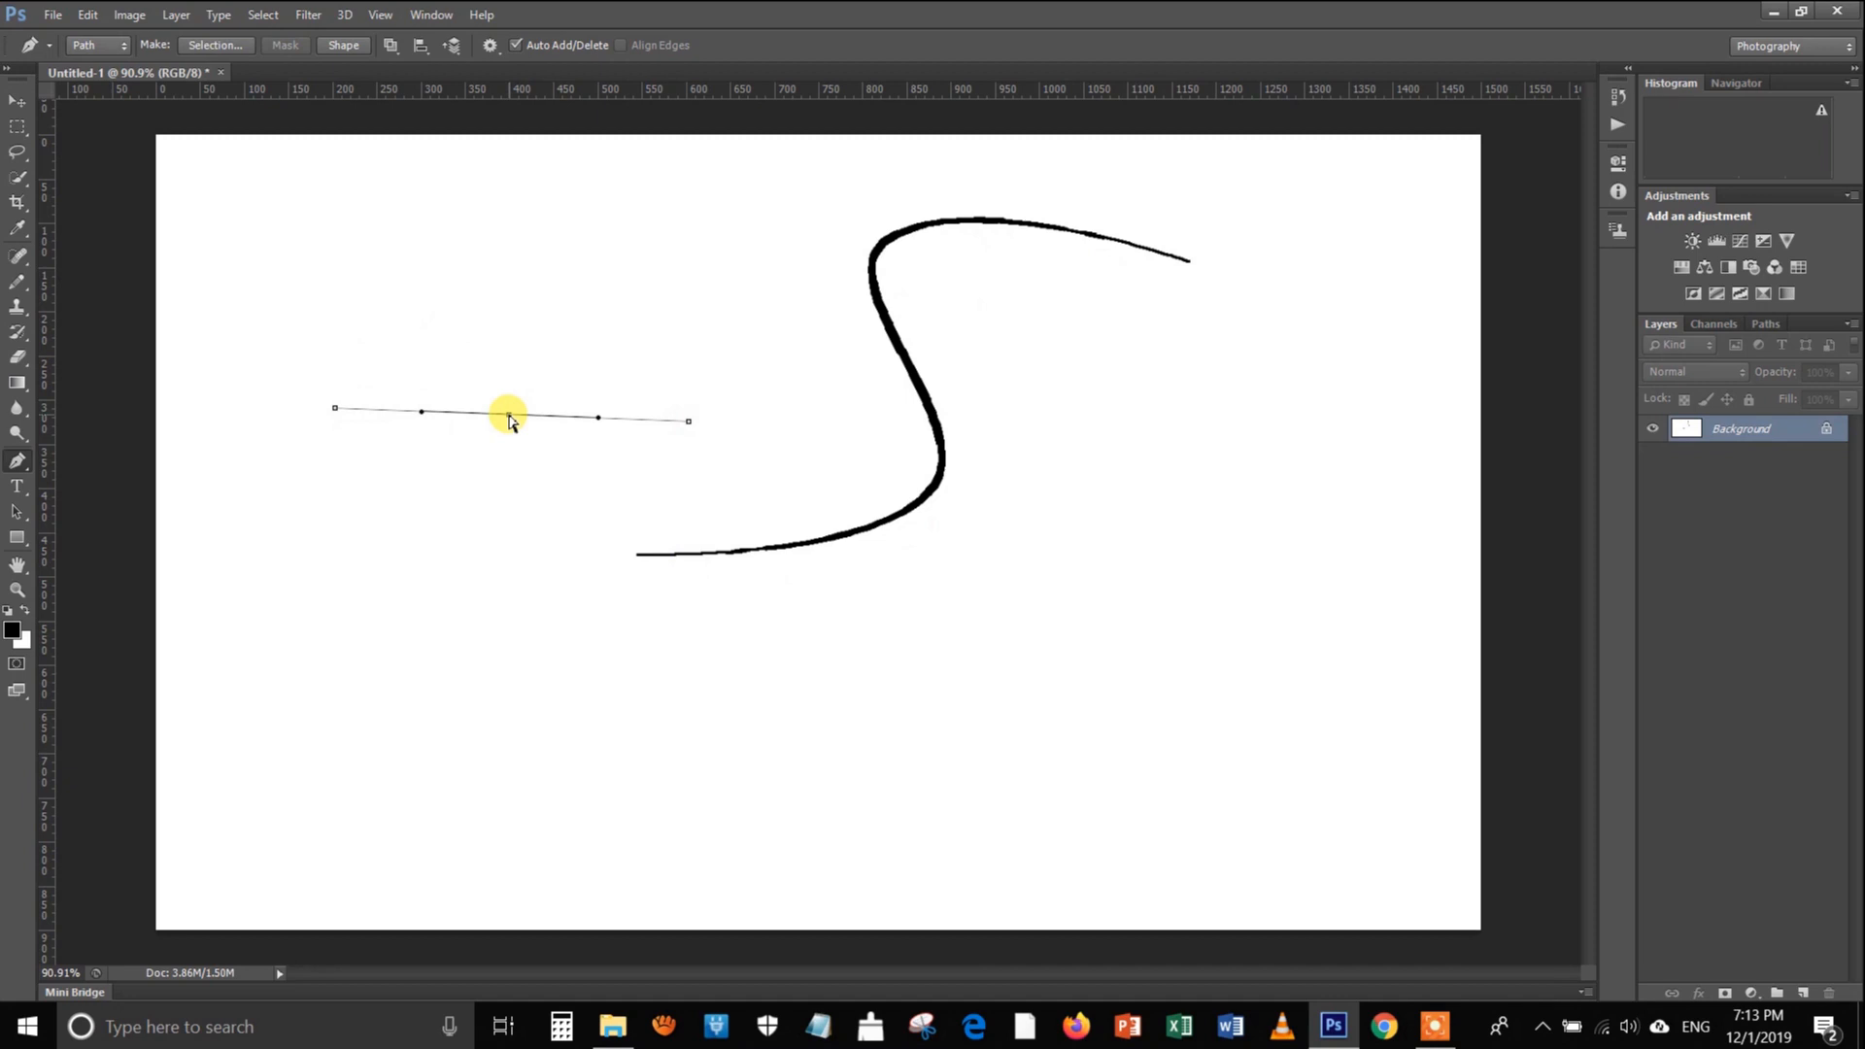
left_click_drag(510, 417, 523, 281)
right_click(500, 365)
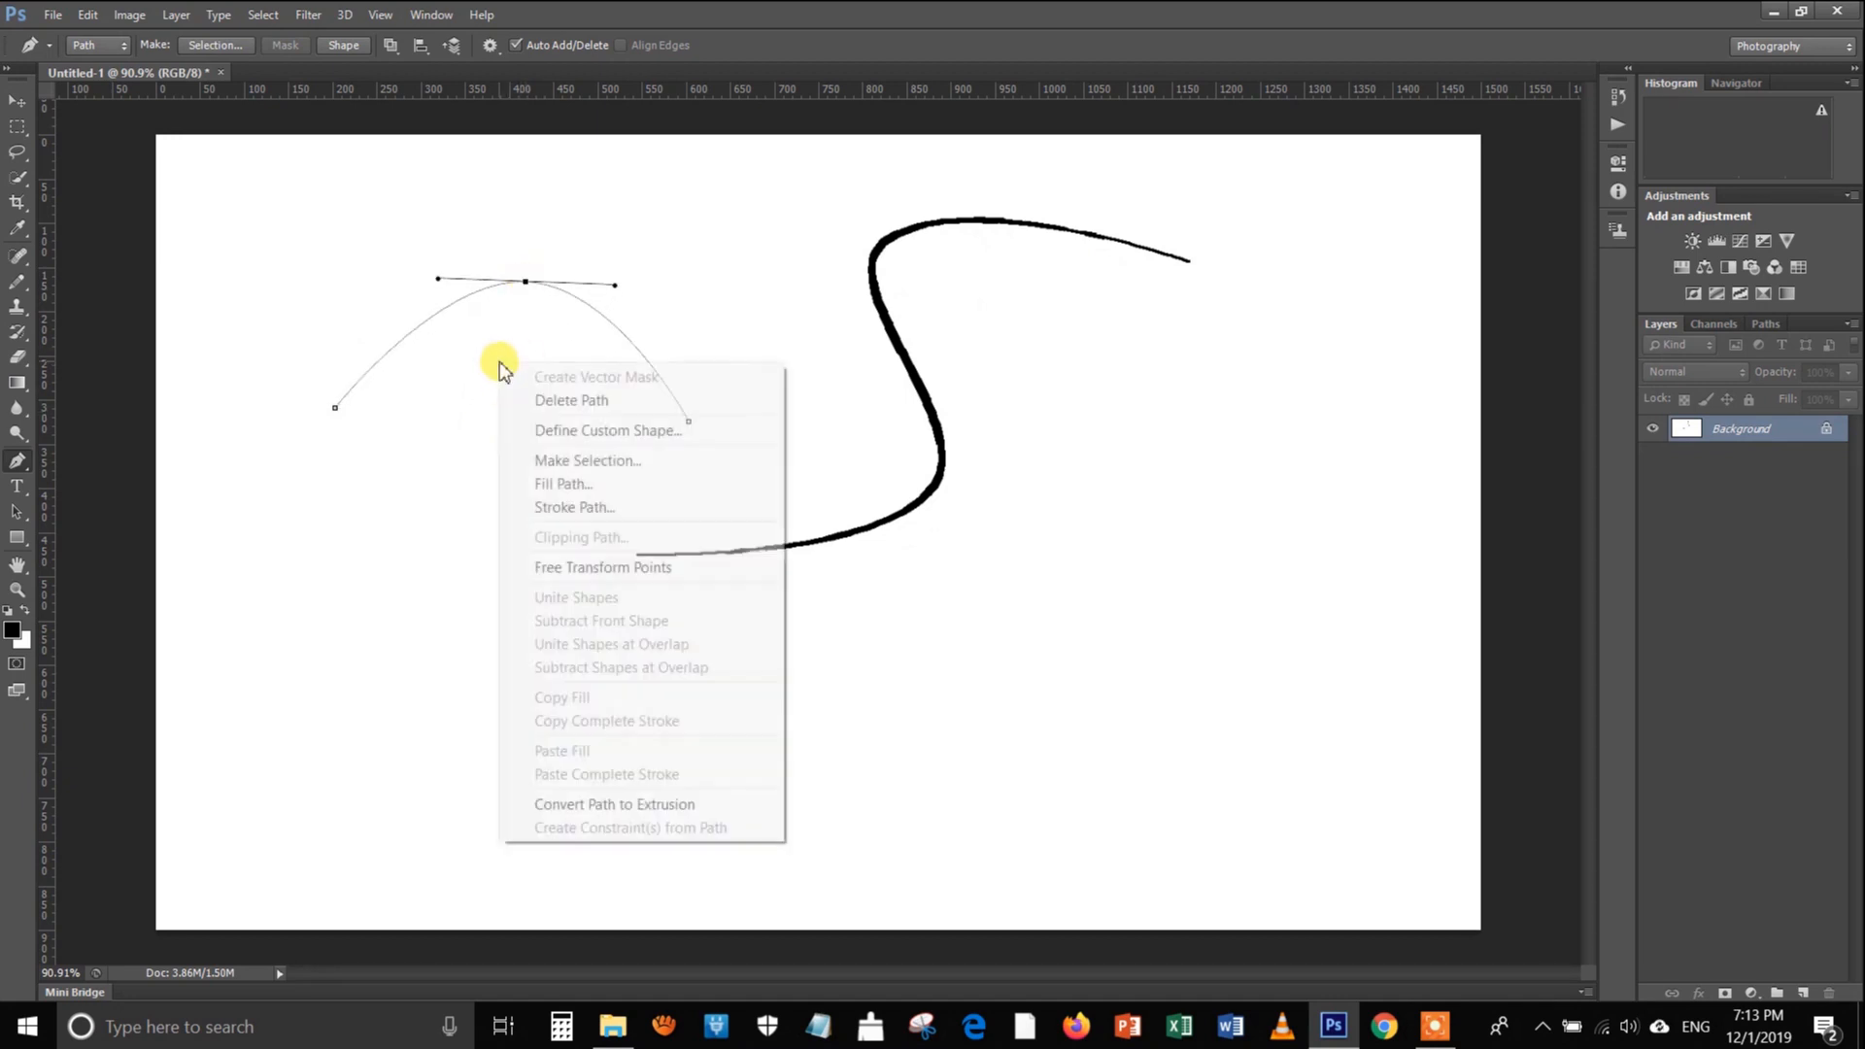
left_click(588, 505)
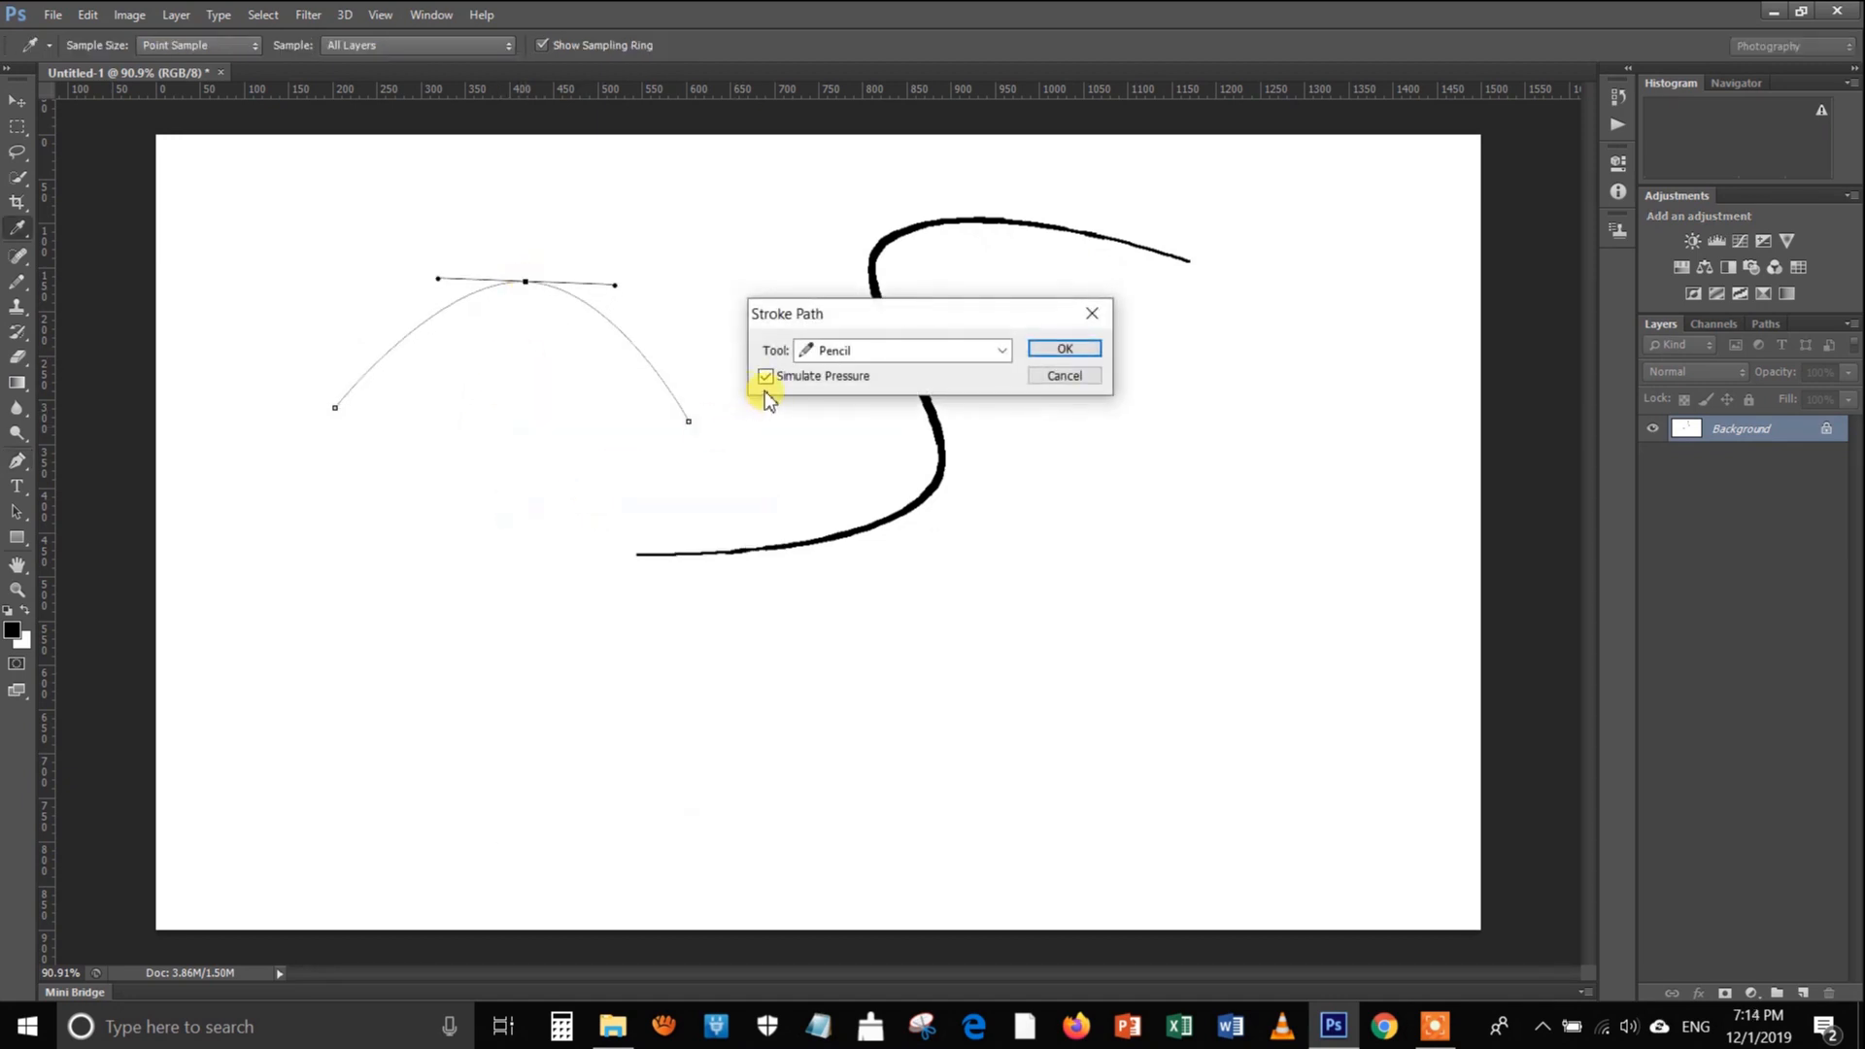
left_click(1060, 350)
key("Return")
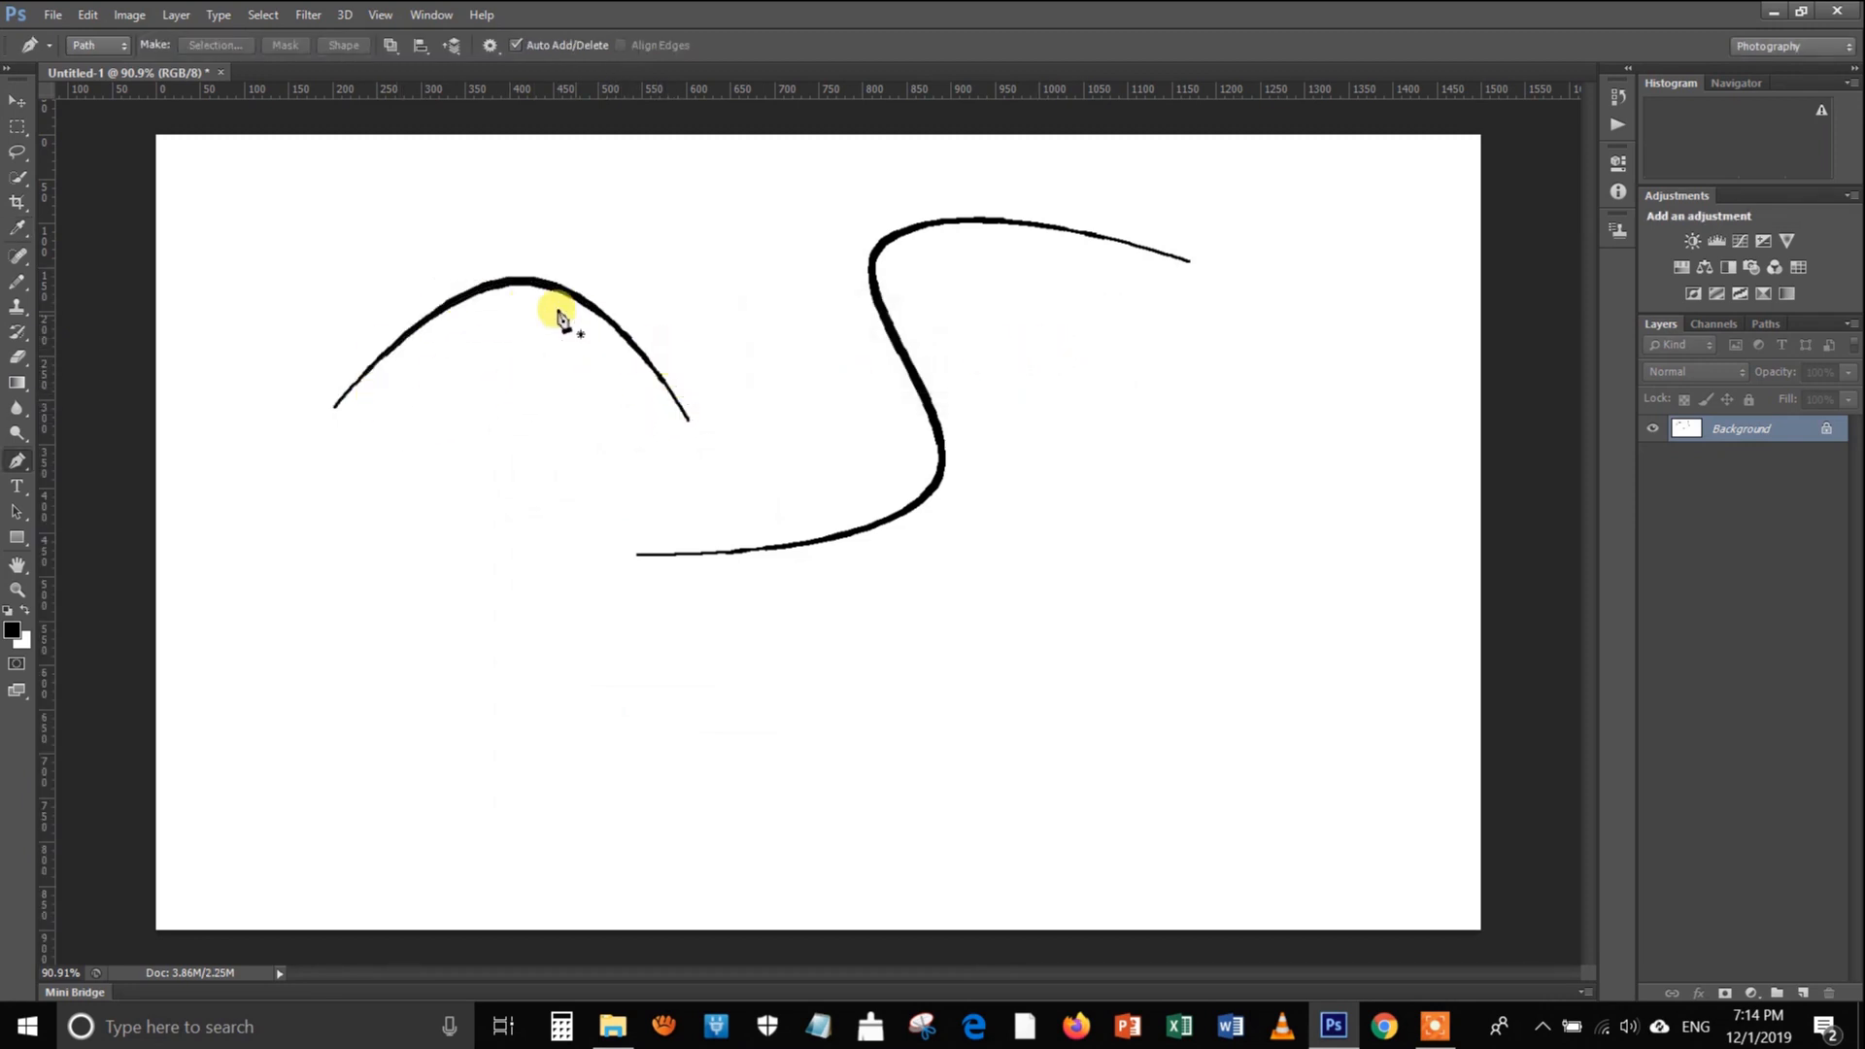
Draw a second arched path just below the first arch and stroke it with the Pencil without simulated pressure
left_click(329, 506)
left_click(657, 513)
left_click_drag(492, 512, 507, 397)
right_click(516, 476)
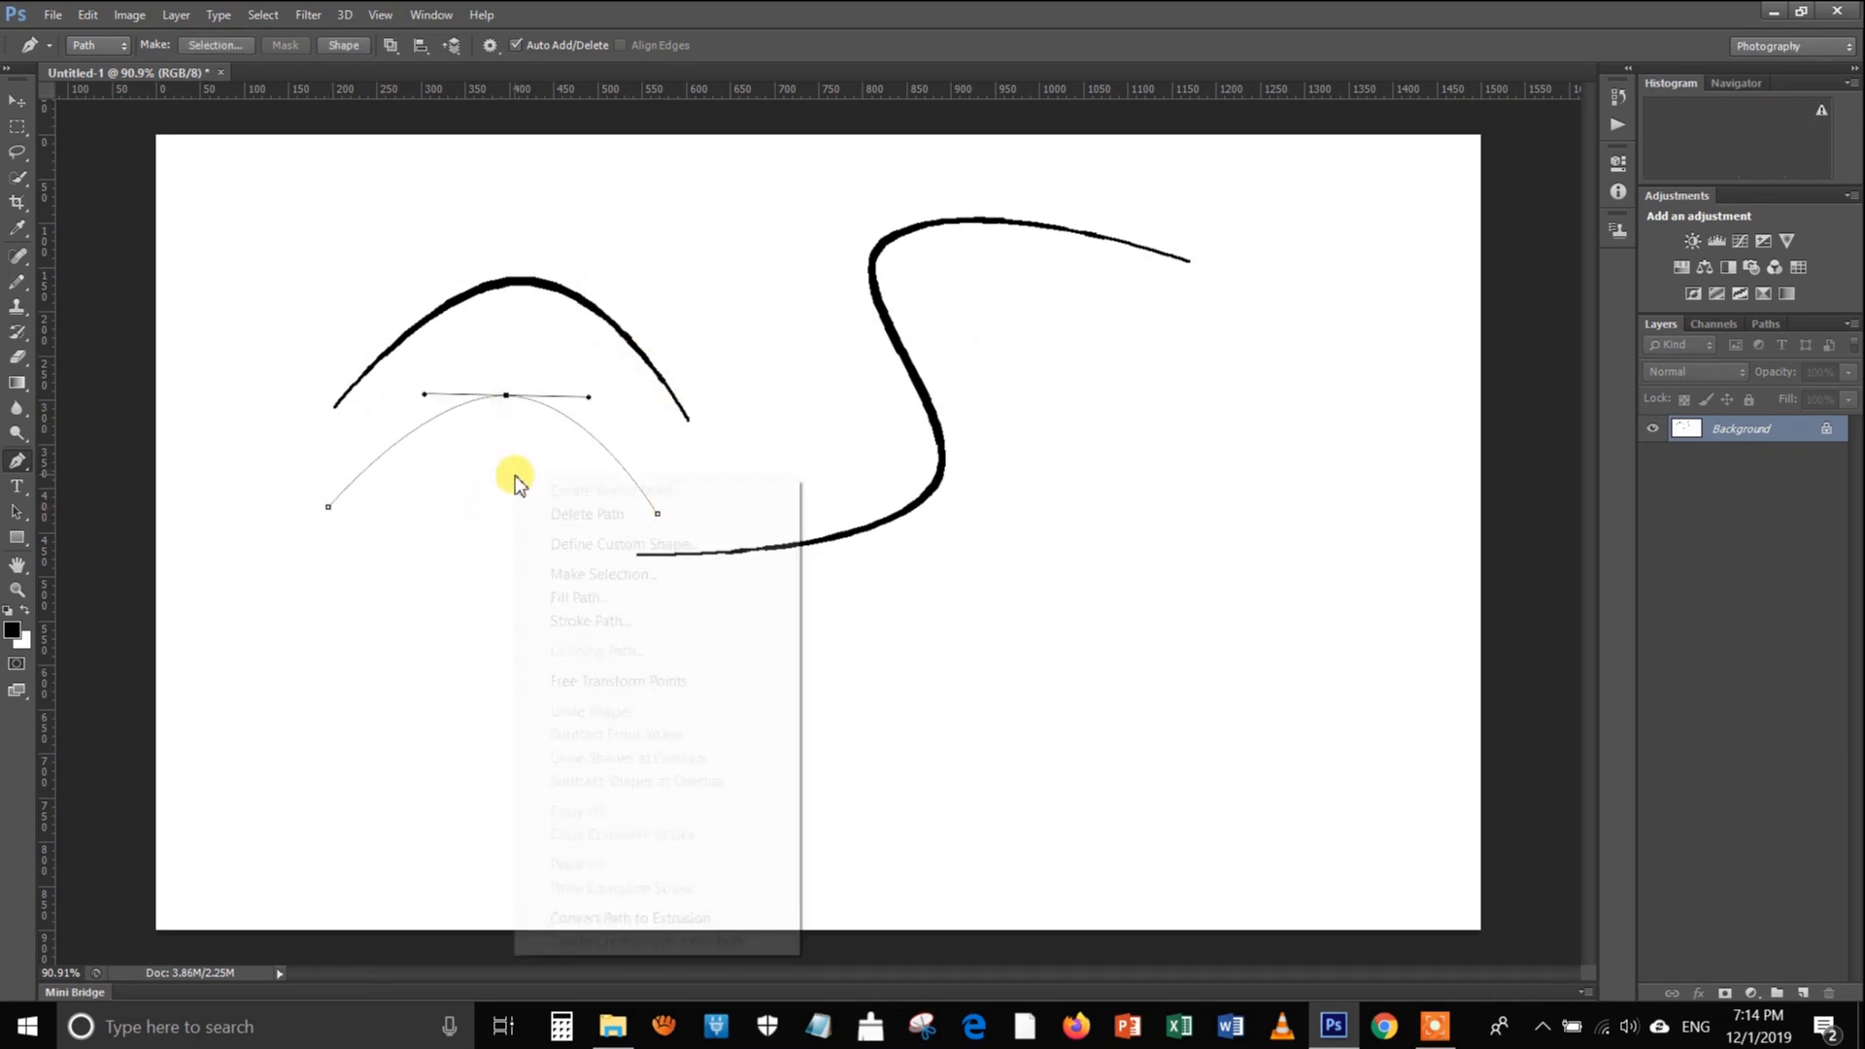
left_click(603, 620)
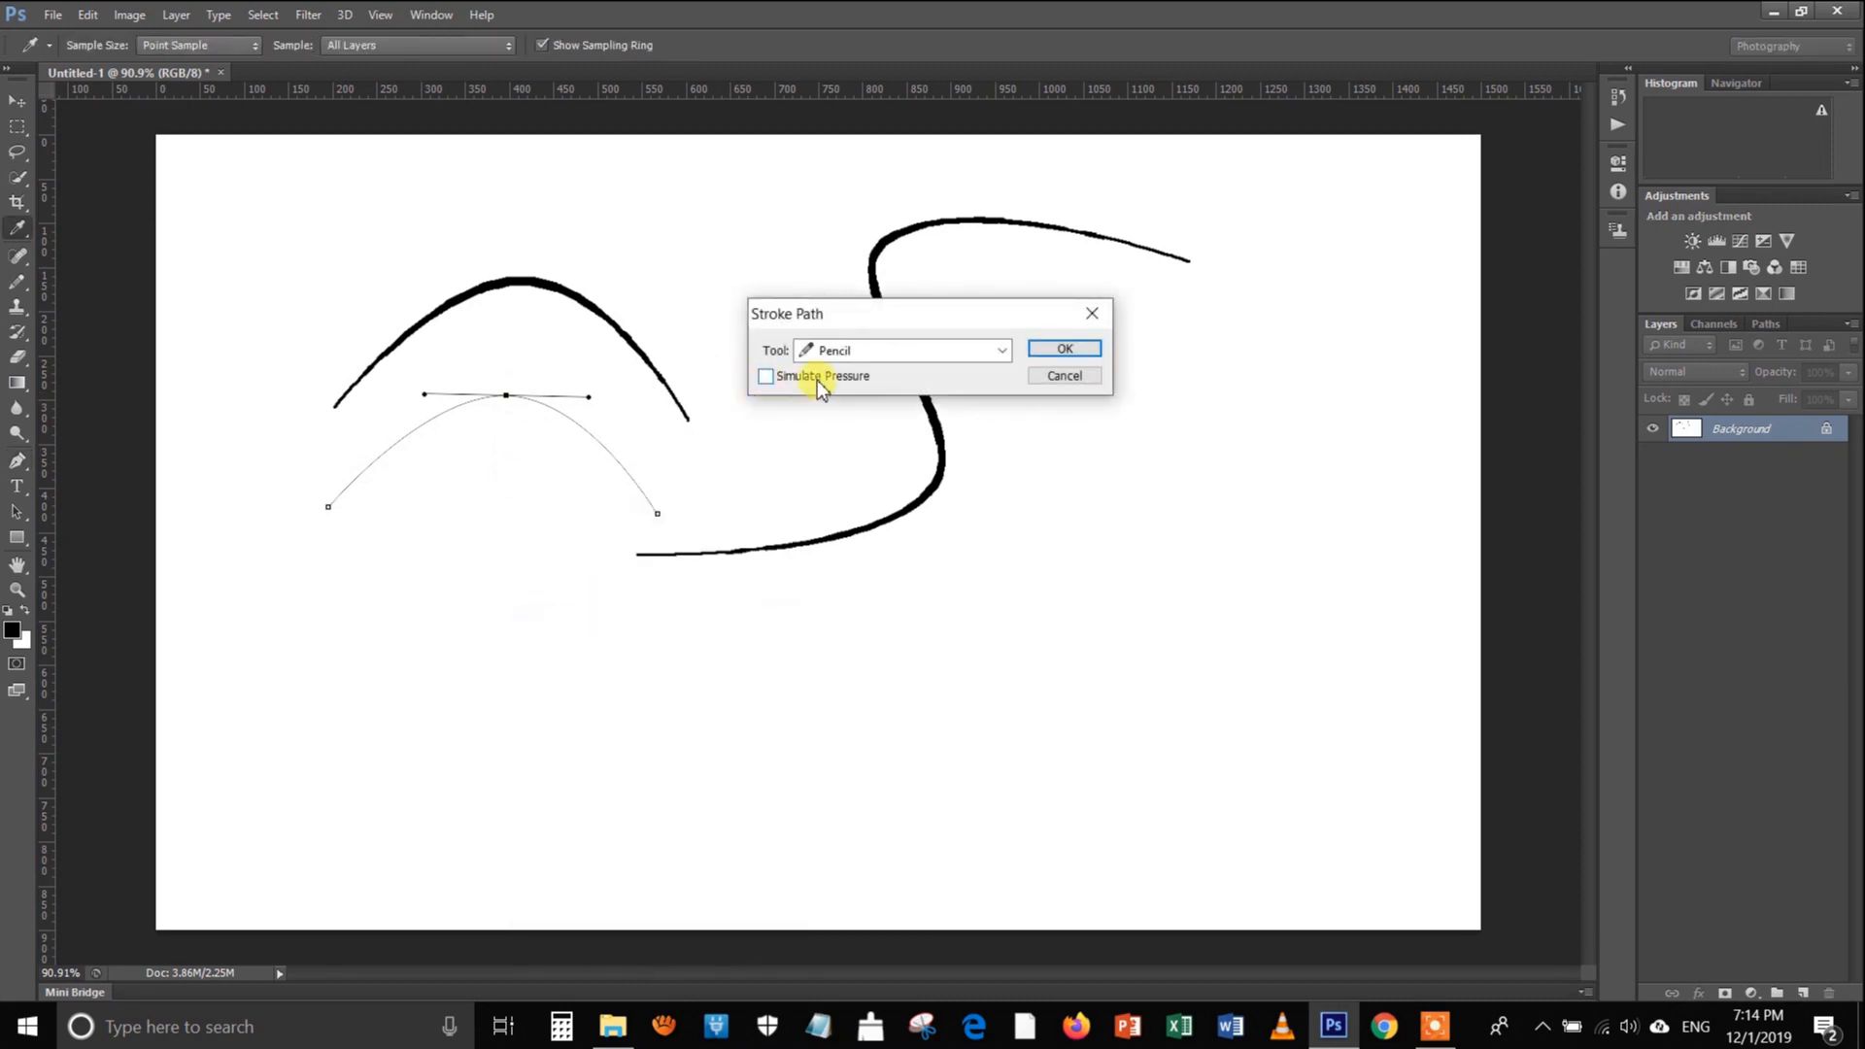
left_click(1064, 350)
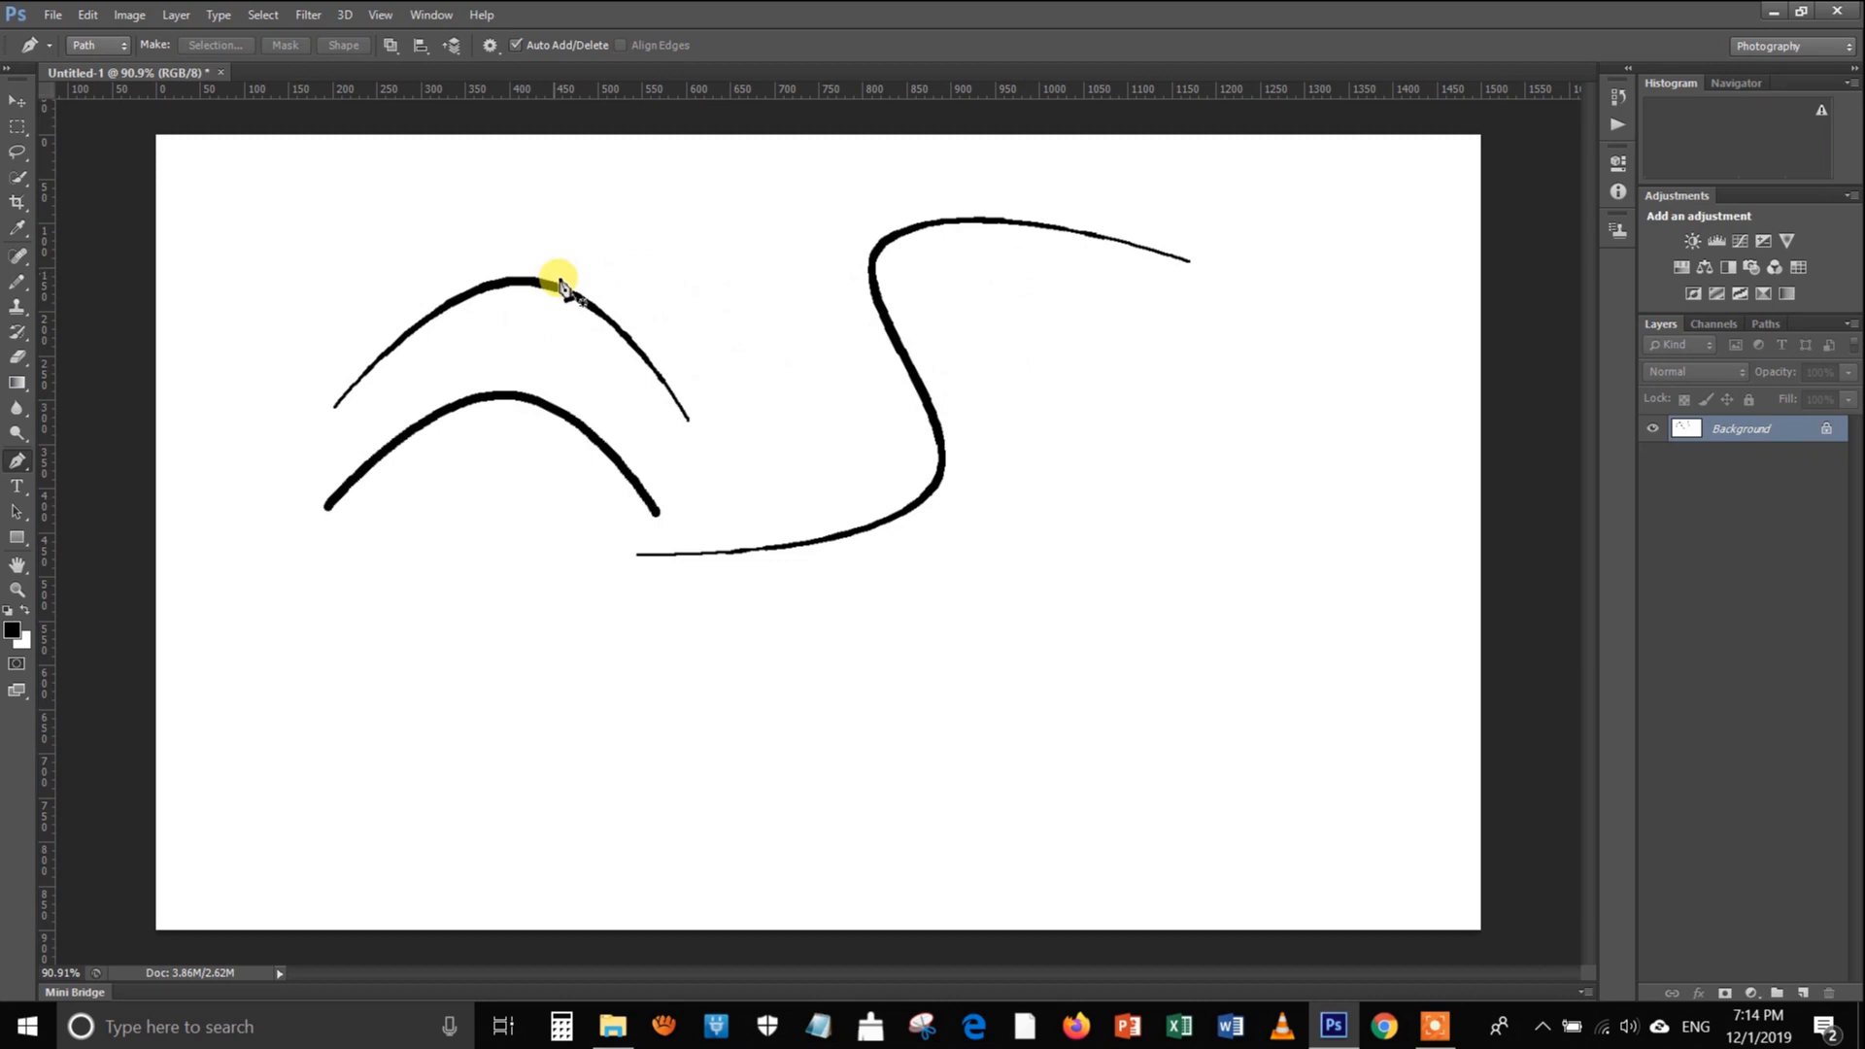
Clear the two arches and the S-curve by marquee-selecting them, filling the area with white, and deselecting
left_click(17, 126)
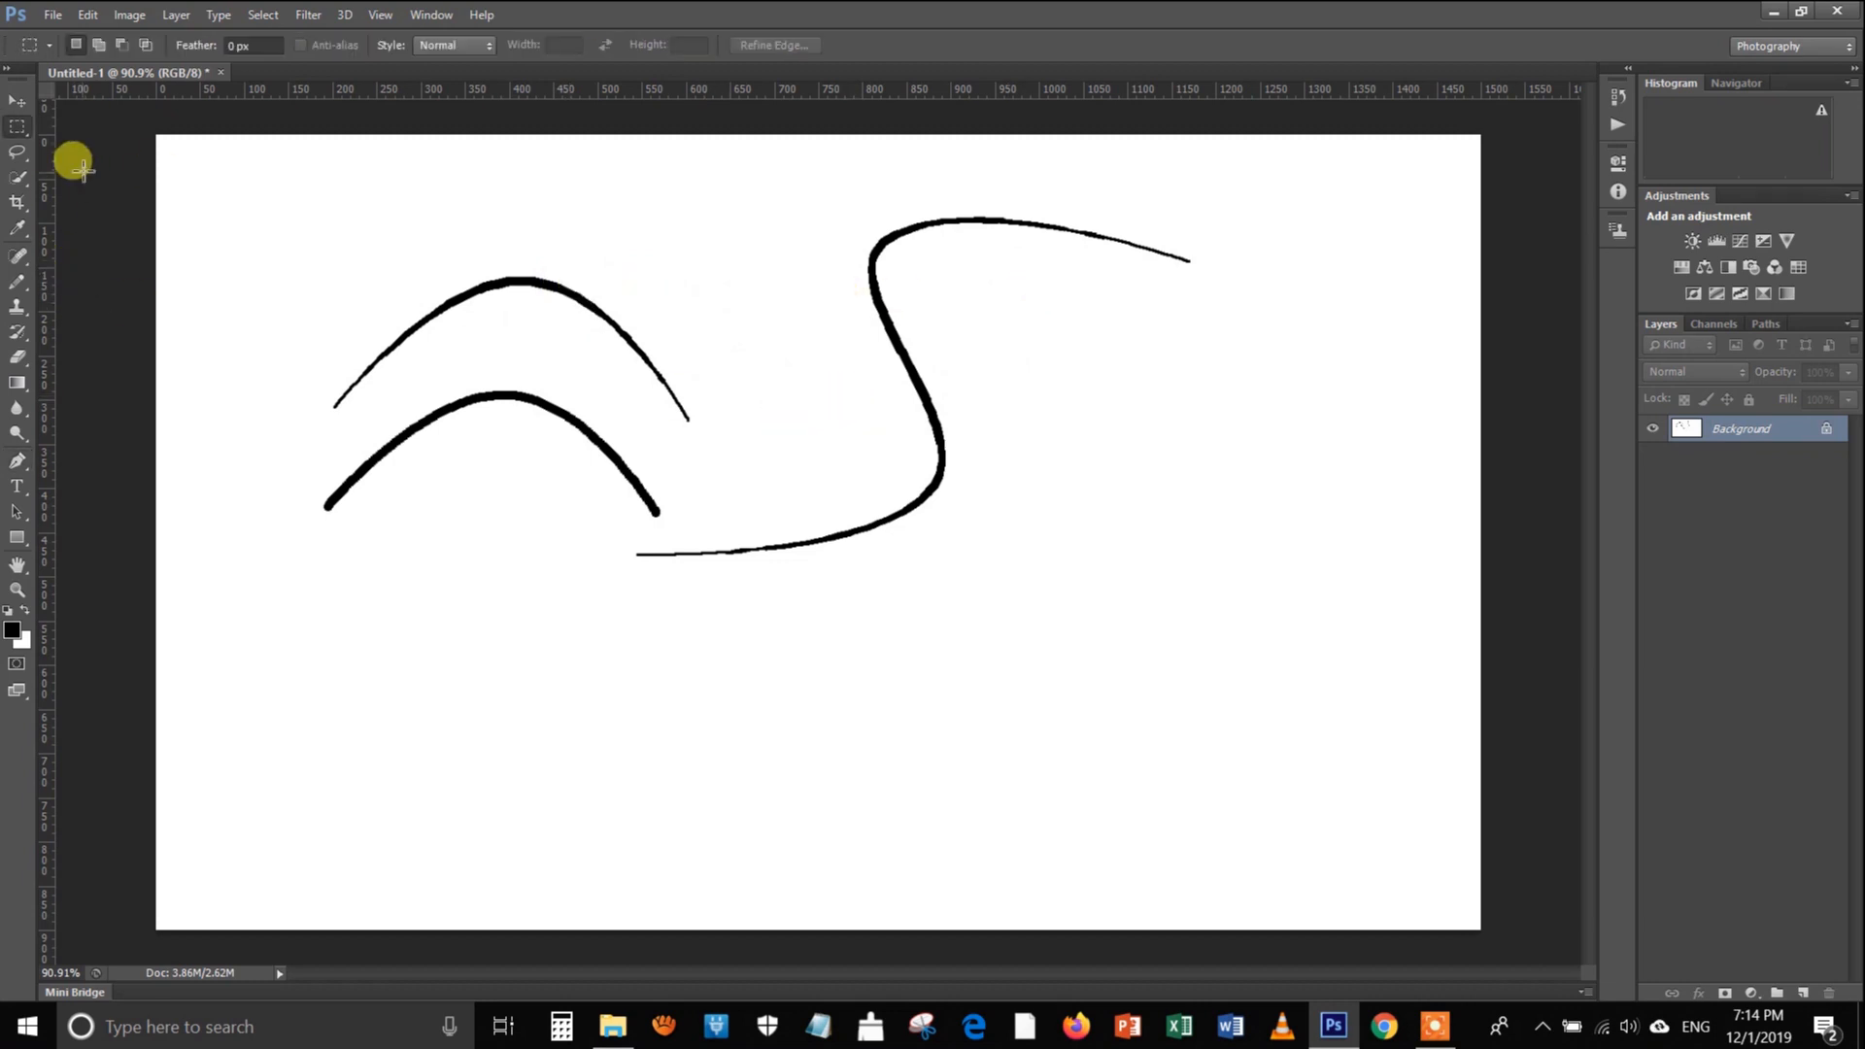
left_click_drag(237, 193, 1276, 622)
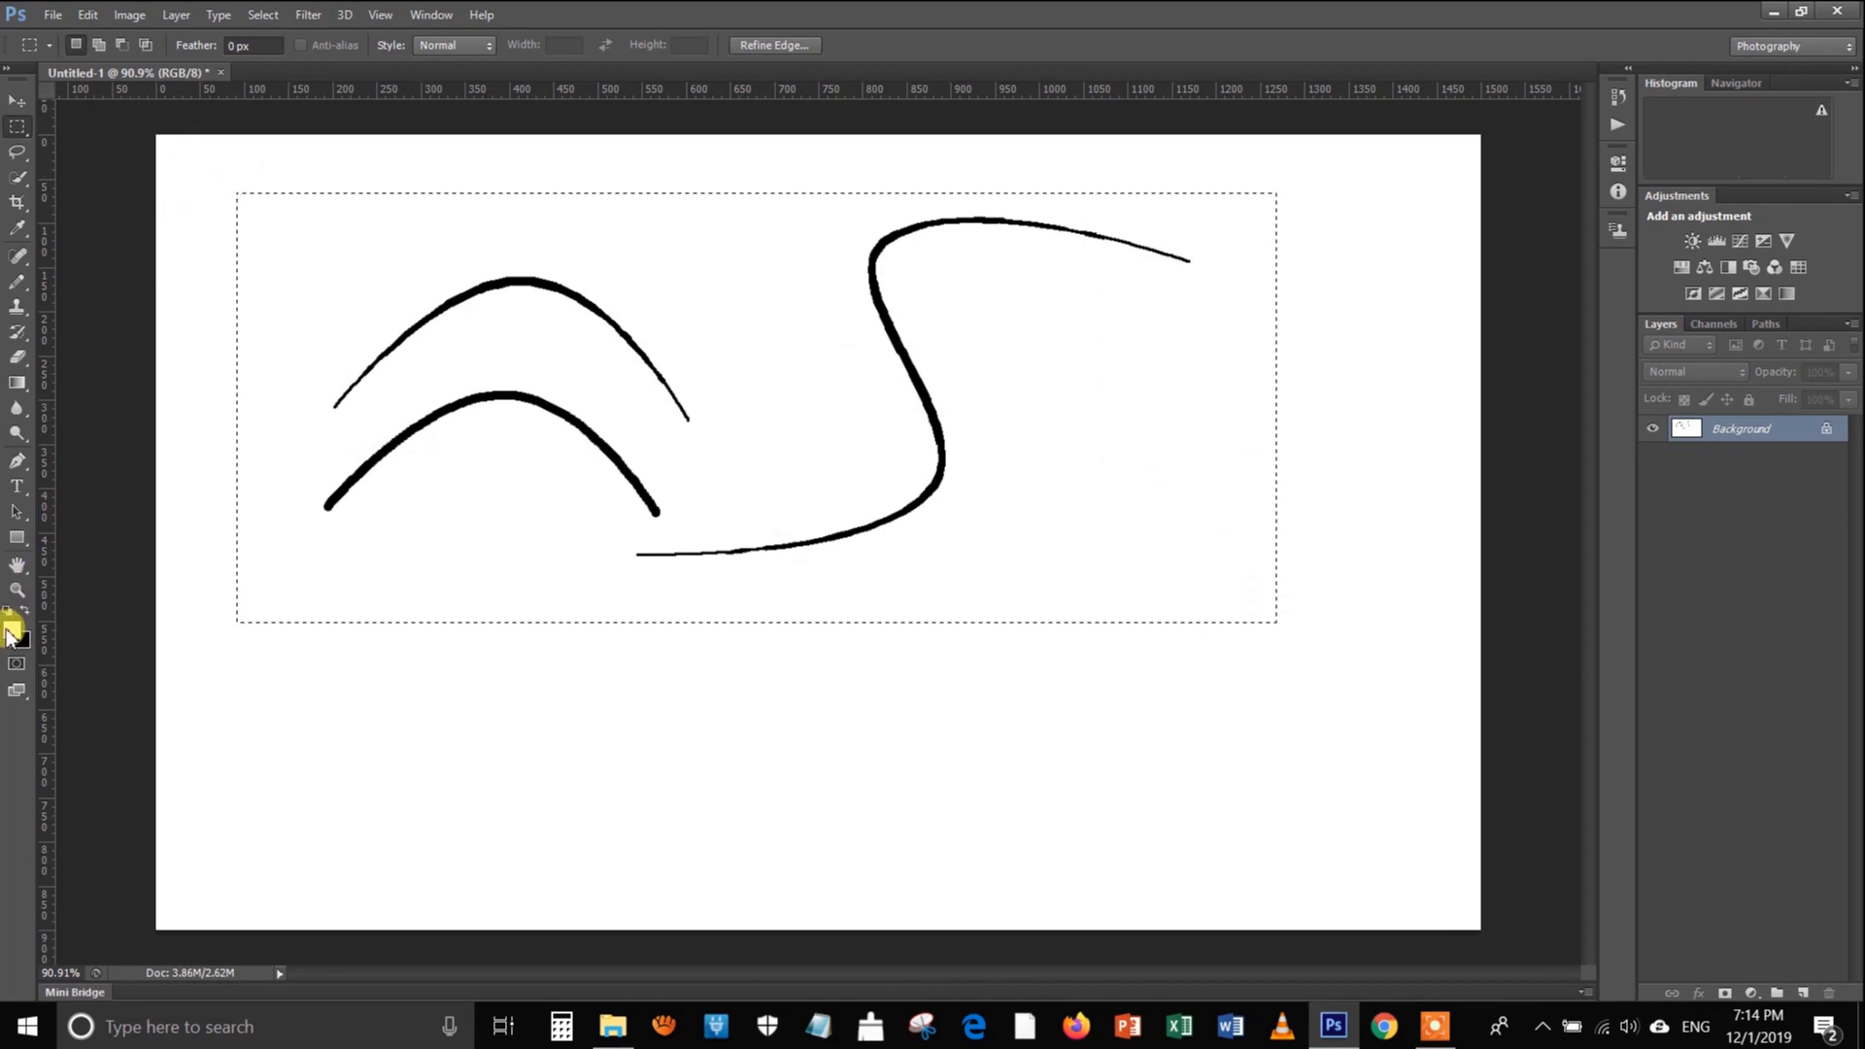
key("alt+BackSpace")
key("ctrl+d")
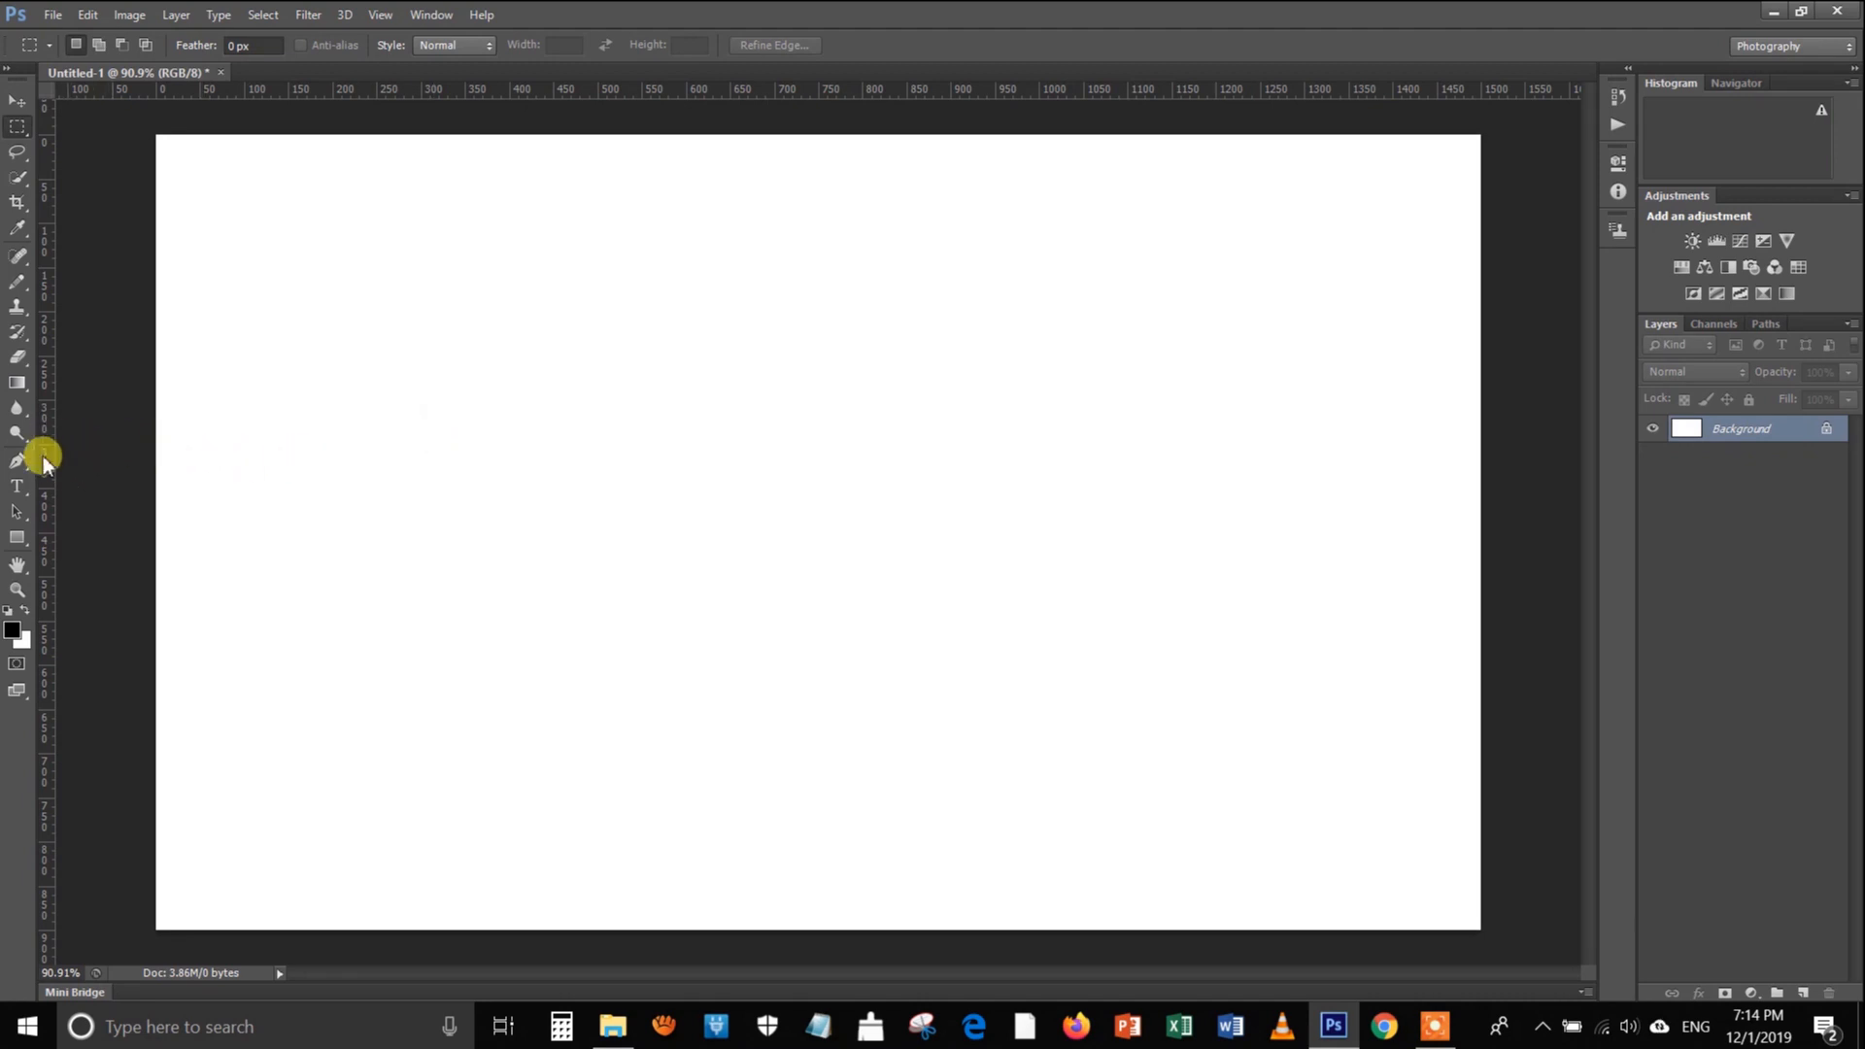
Draw an arched Pen path about 285 px wide in the upper middle of the canvas, bending a straight segment upward at its midpoint
left_click(19, 283)
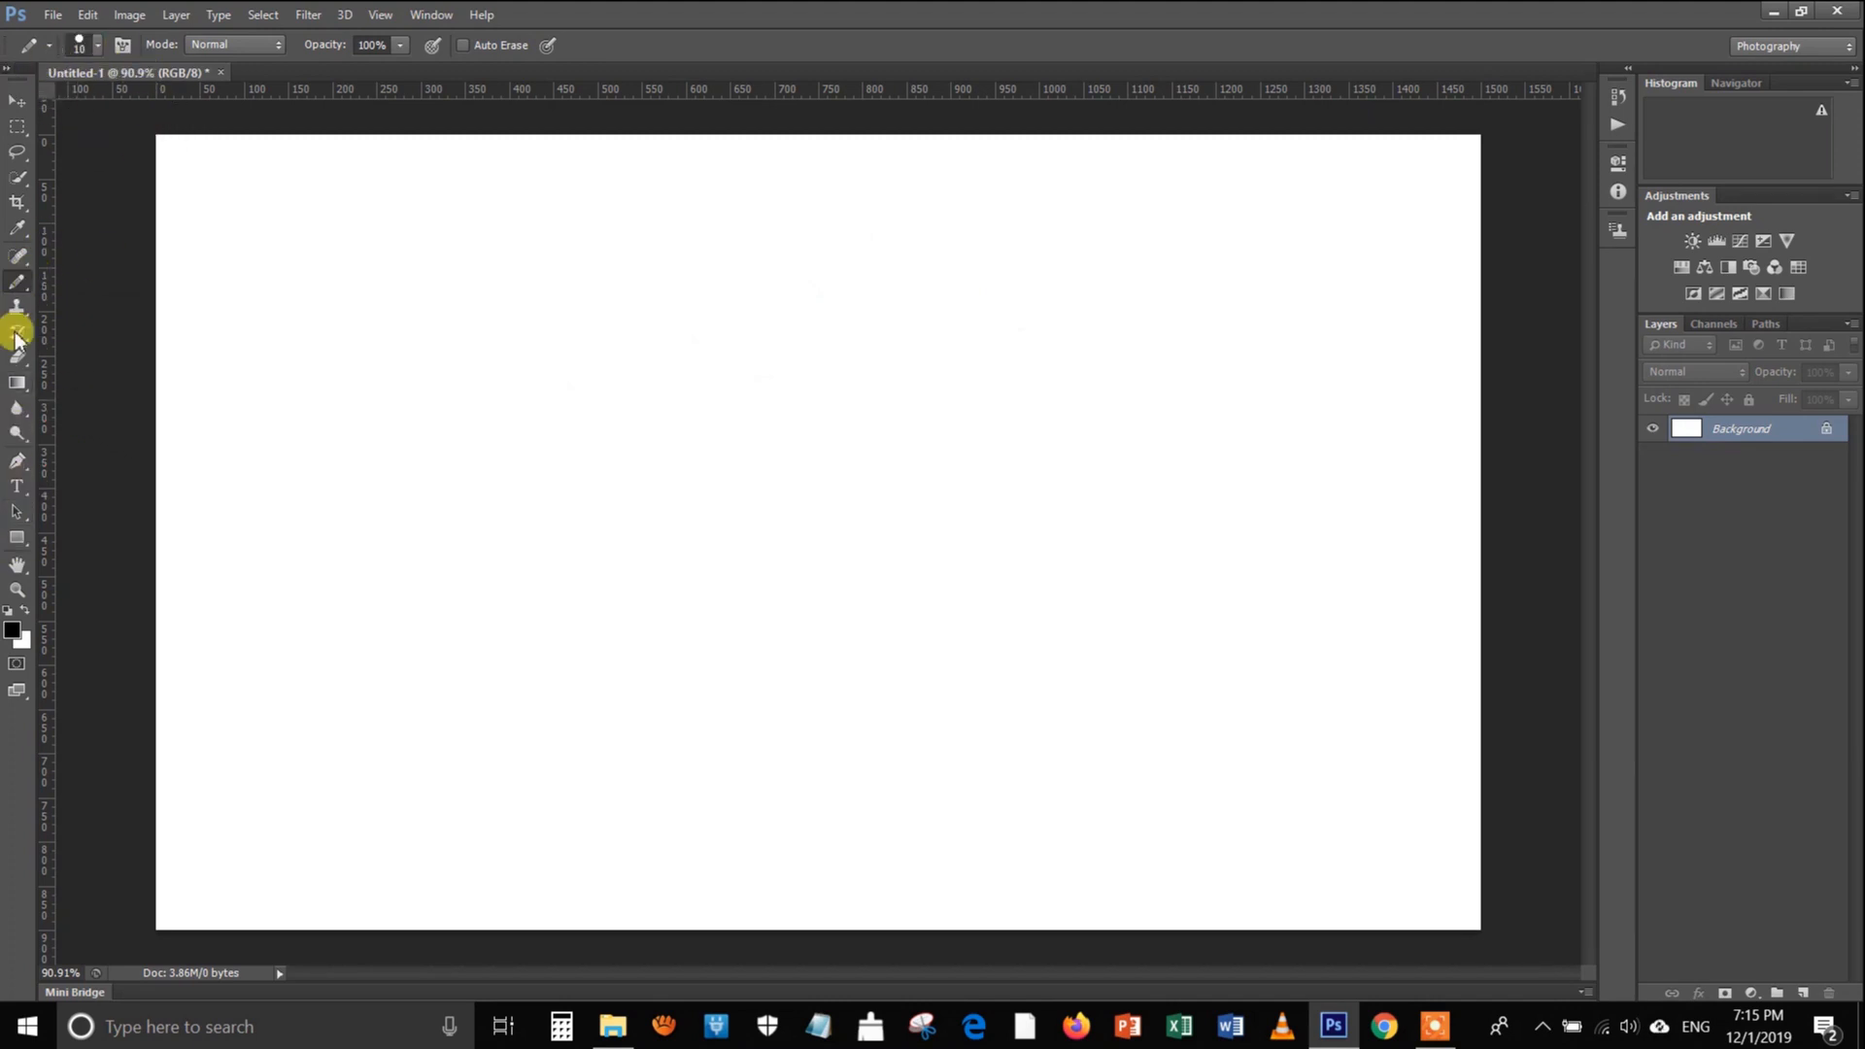
left_click(18, 461)
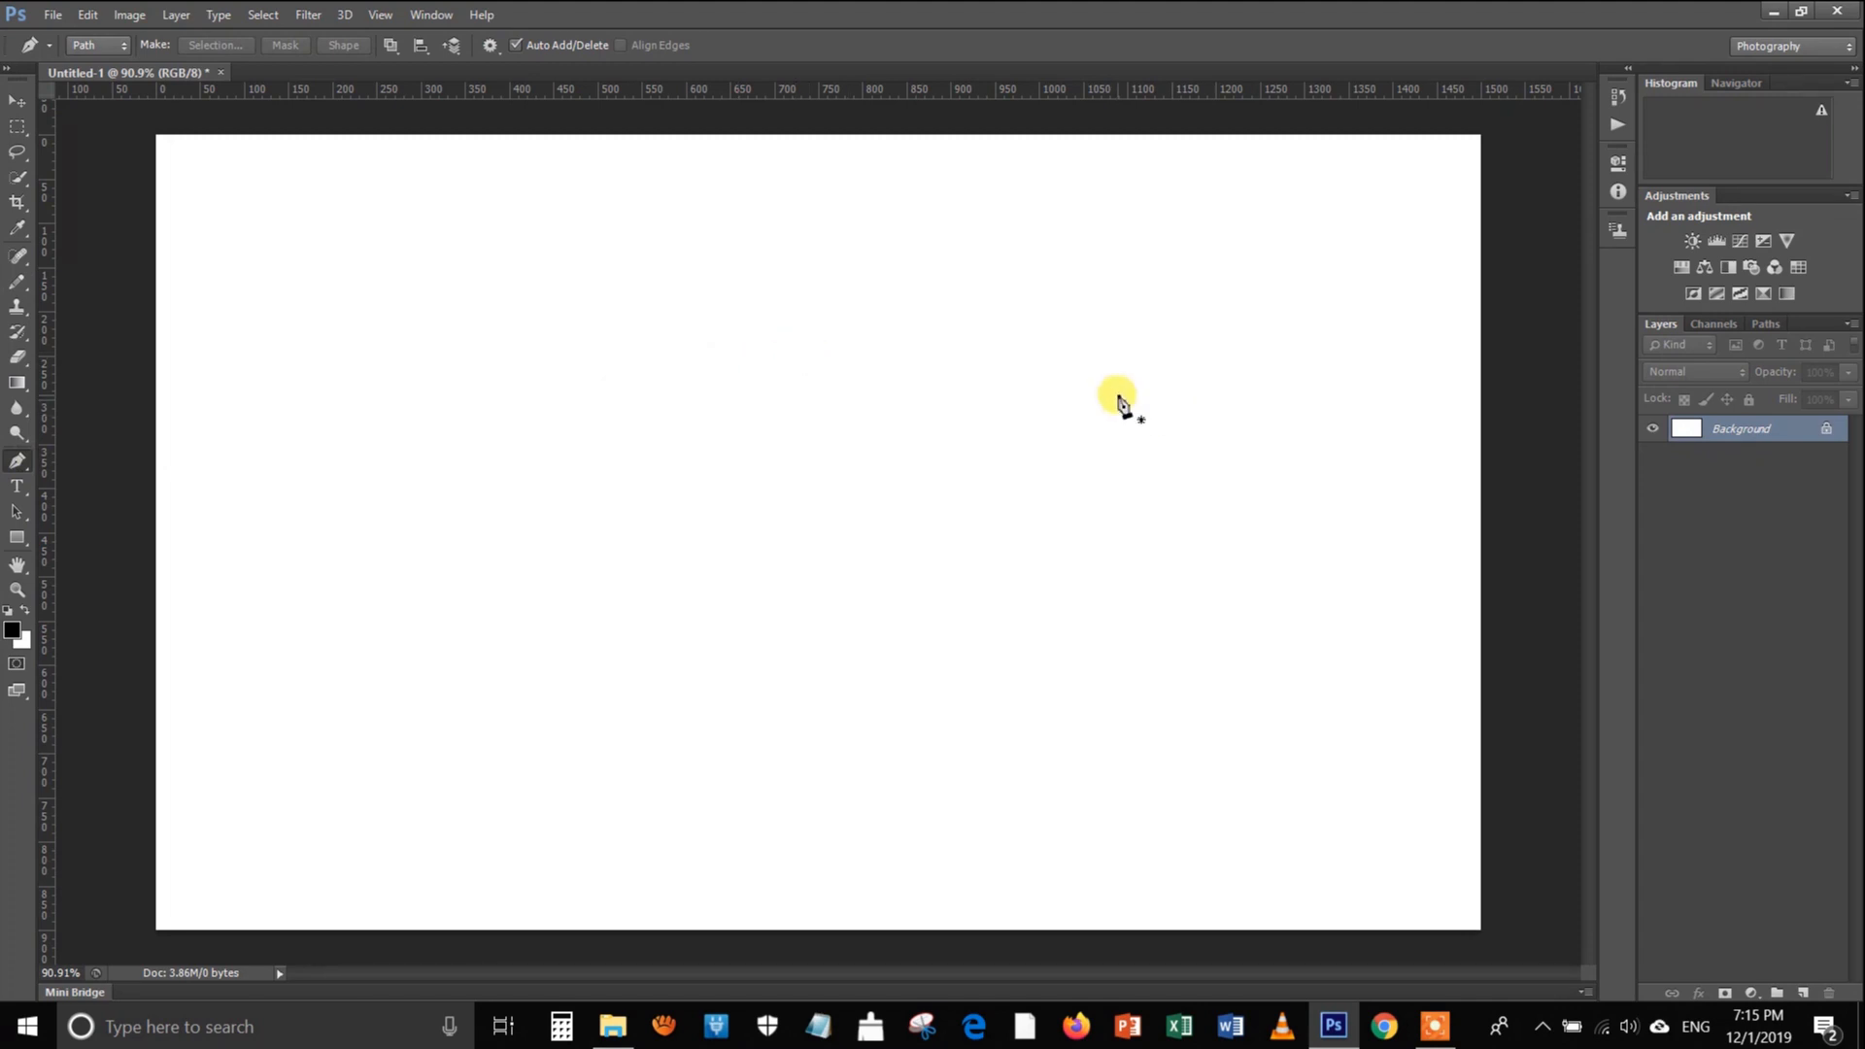
left_click(758, 394)
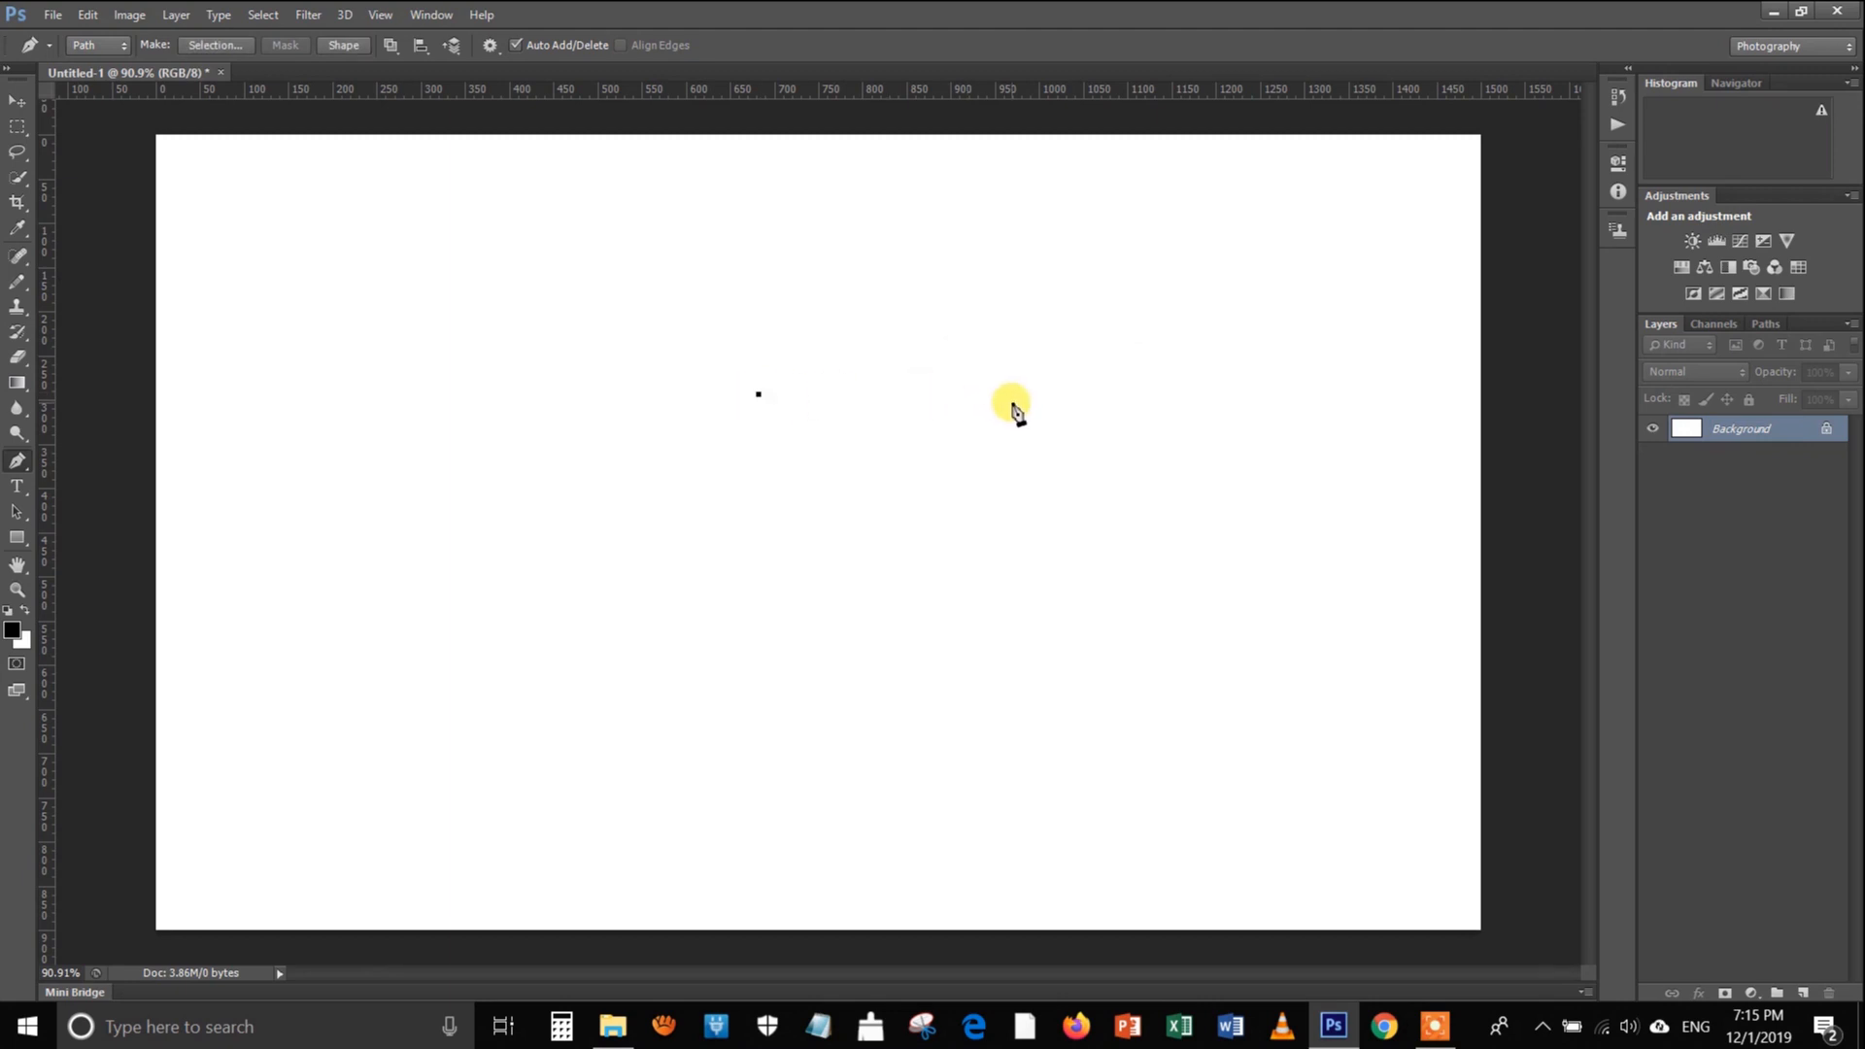
left_click(1010, 402)
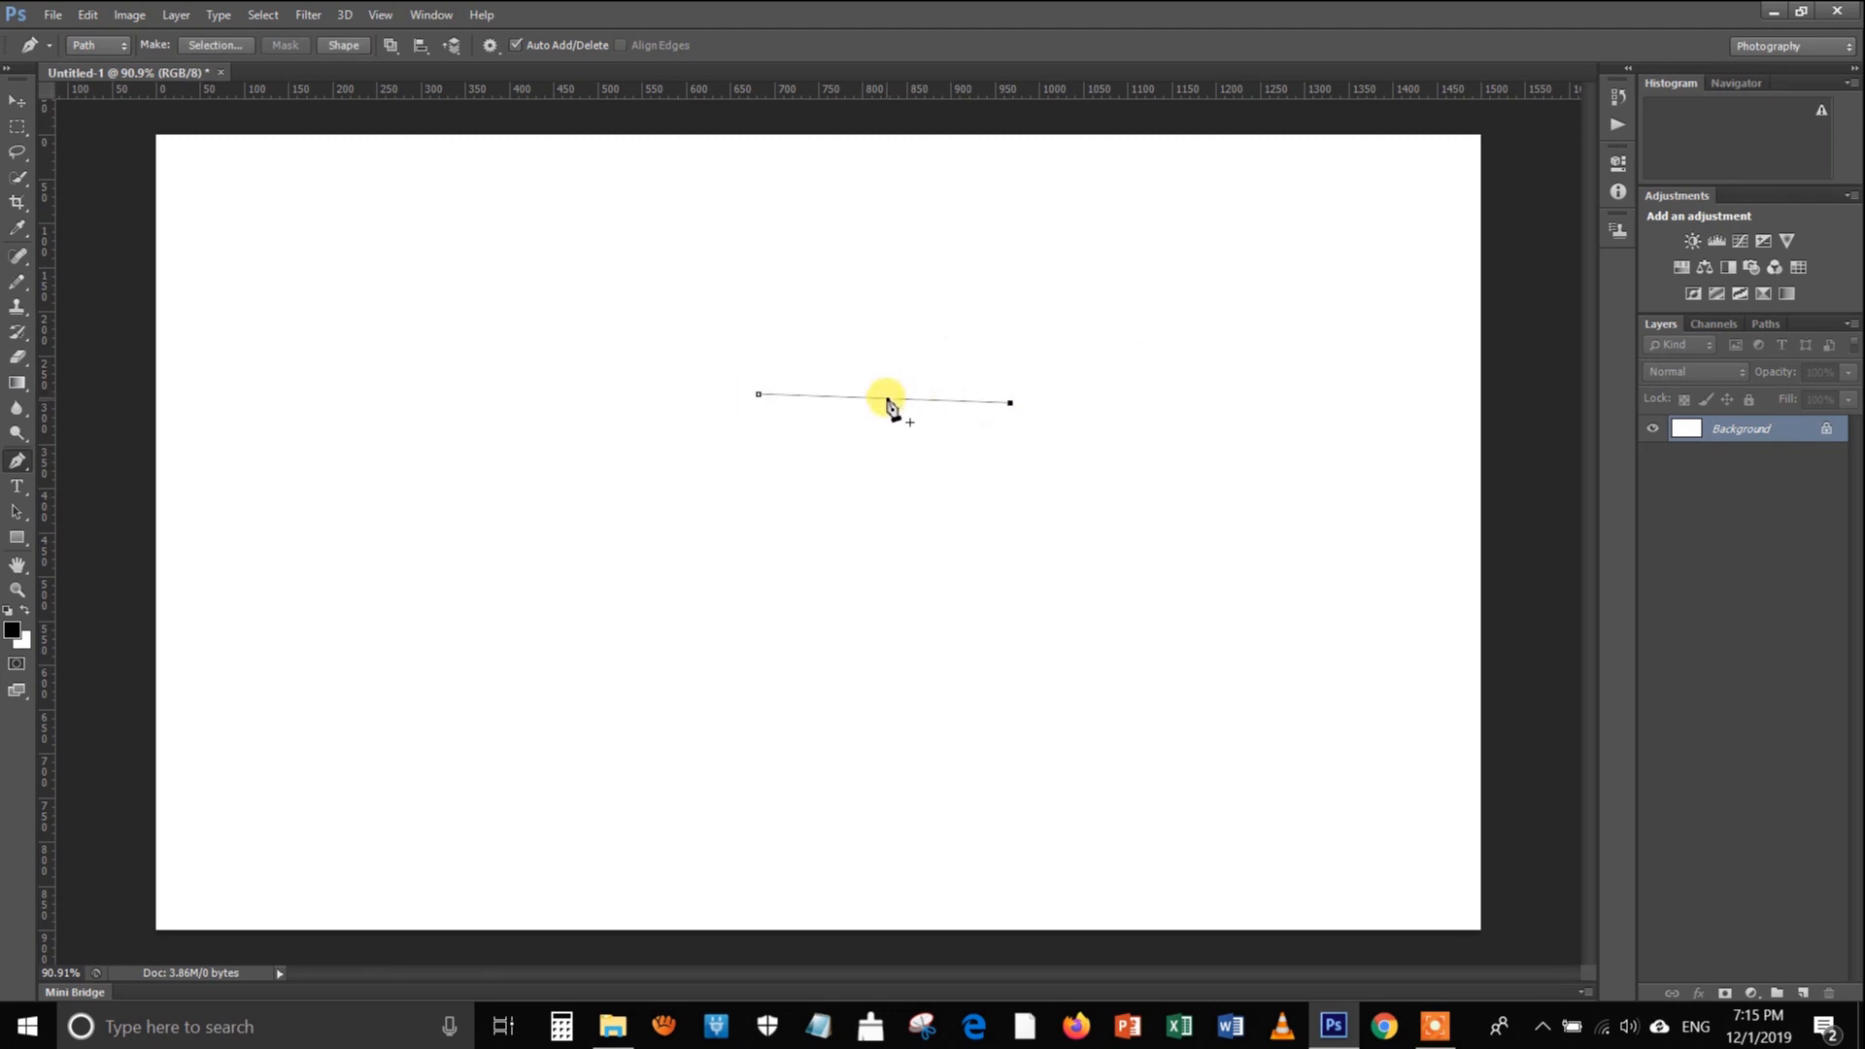
left_click_drag(886, 400, 890, 301)
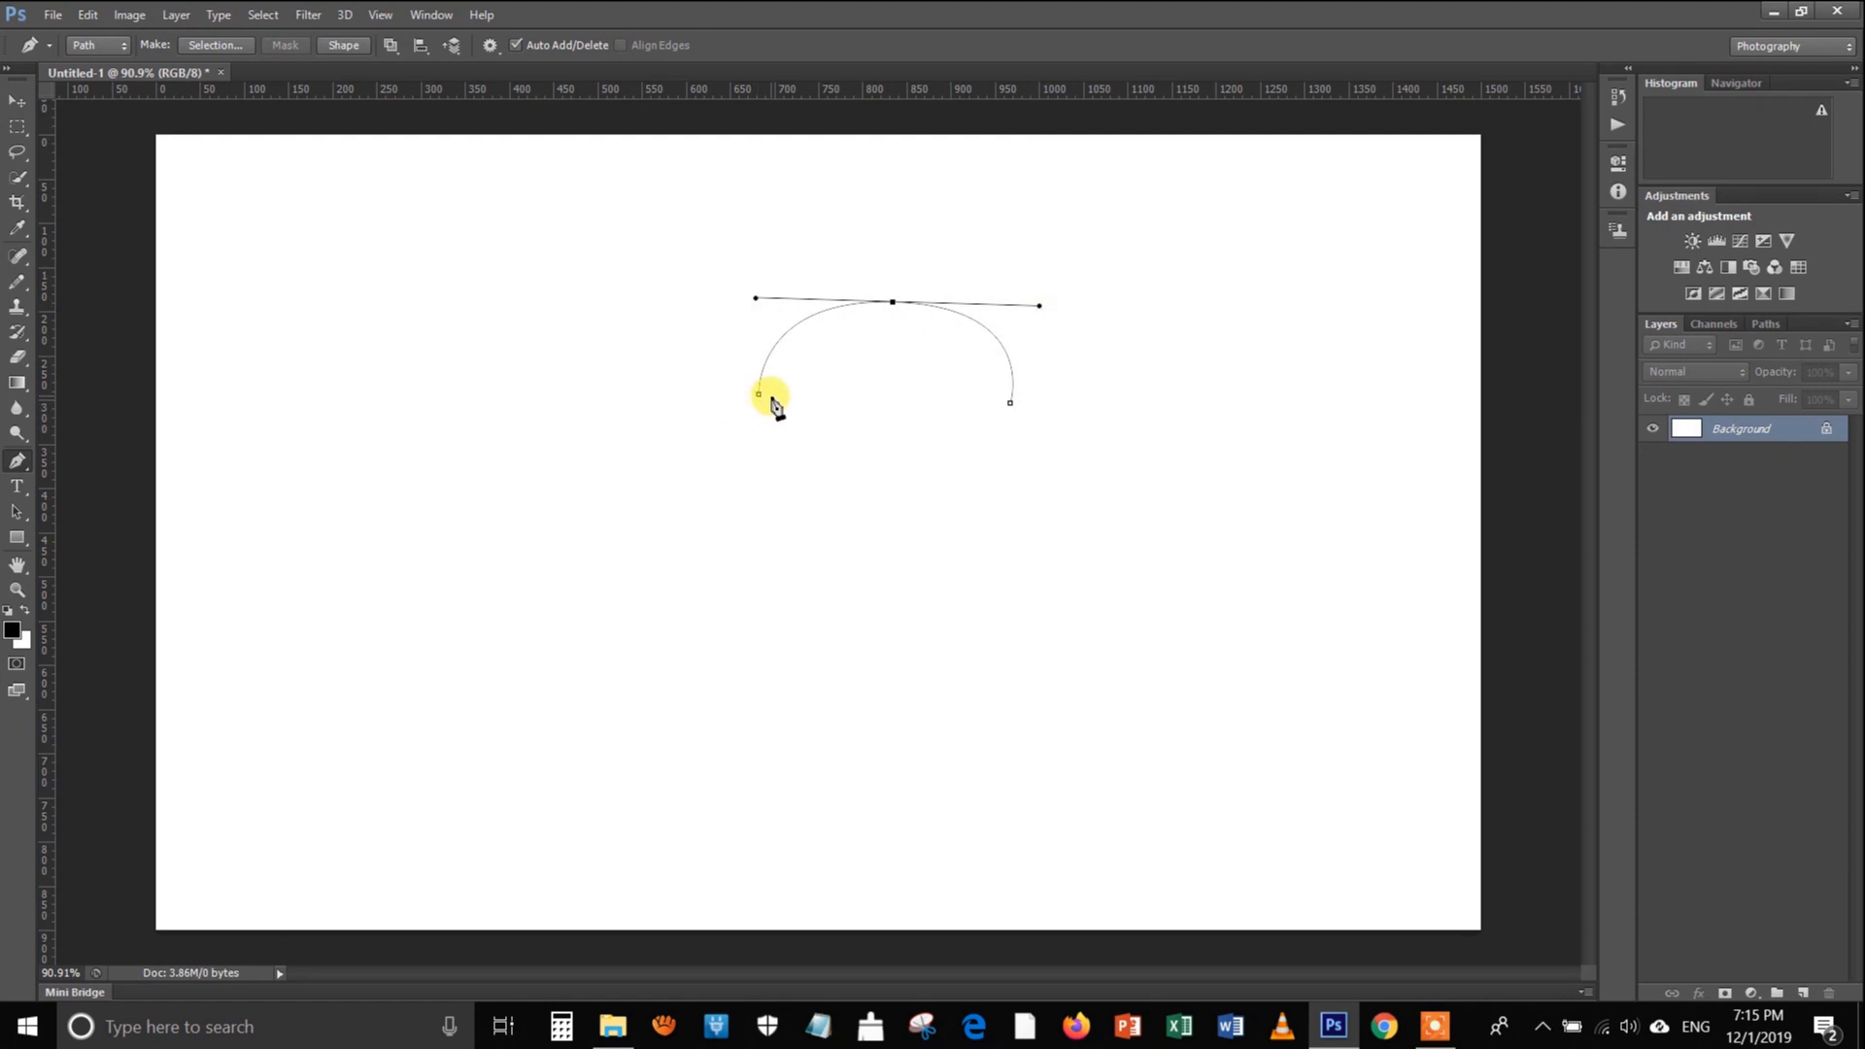
right_click(826, 381)
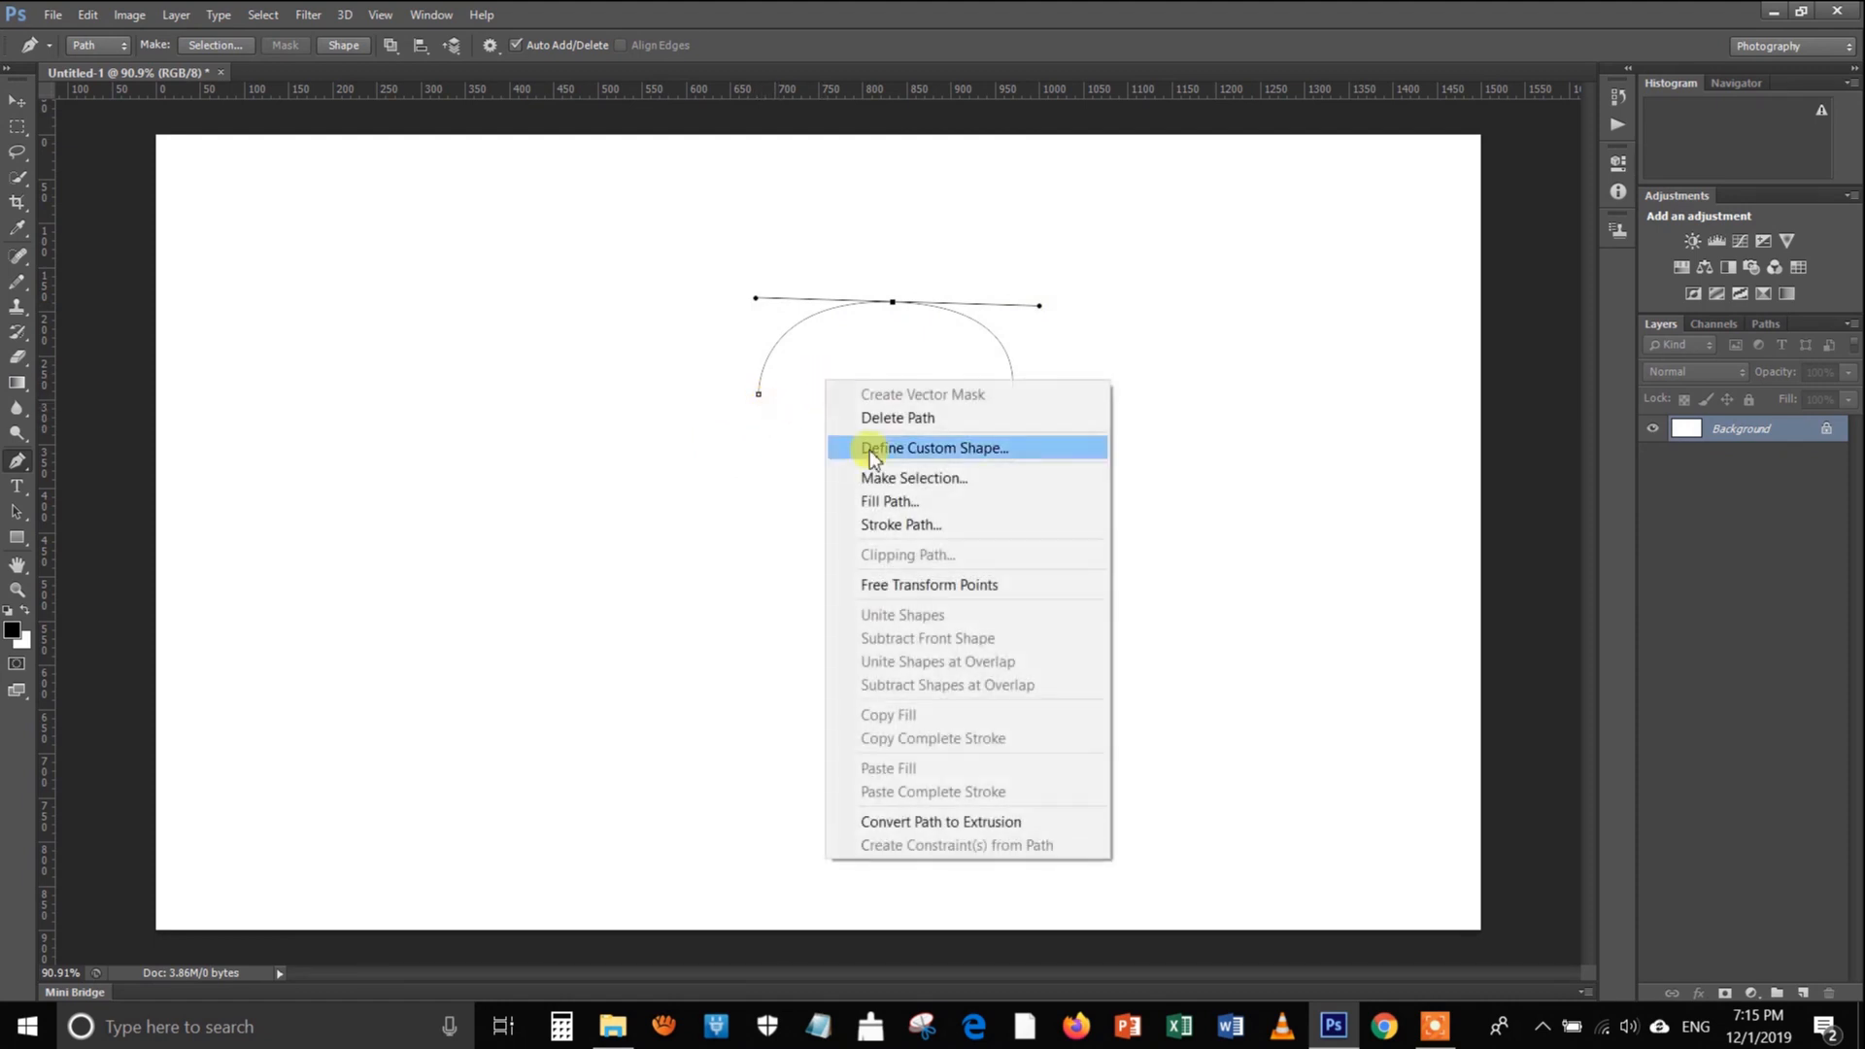
left_click(894, 299)
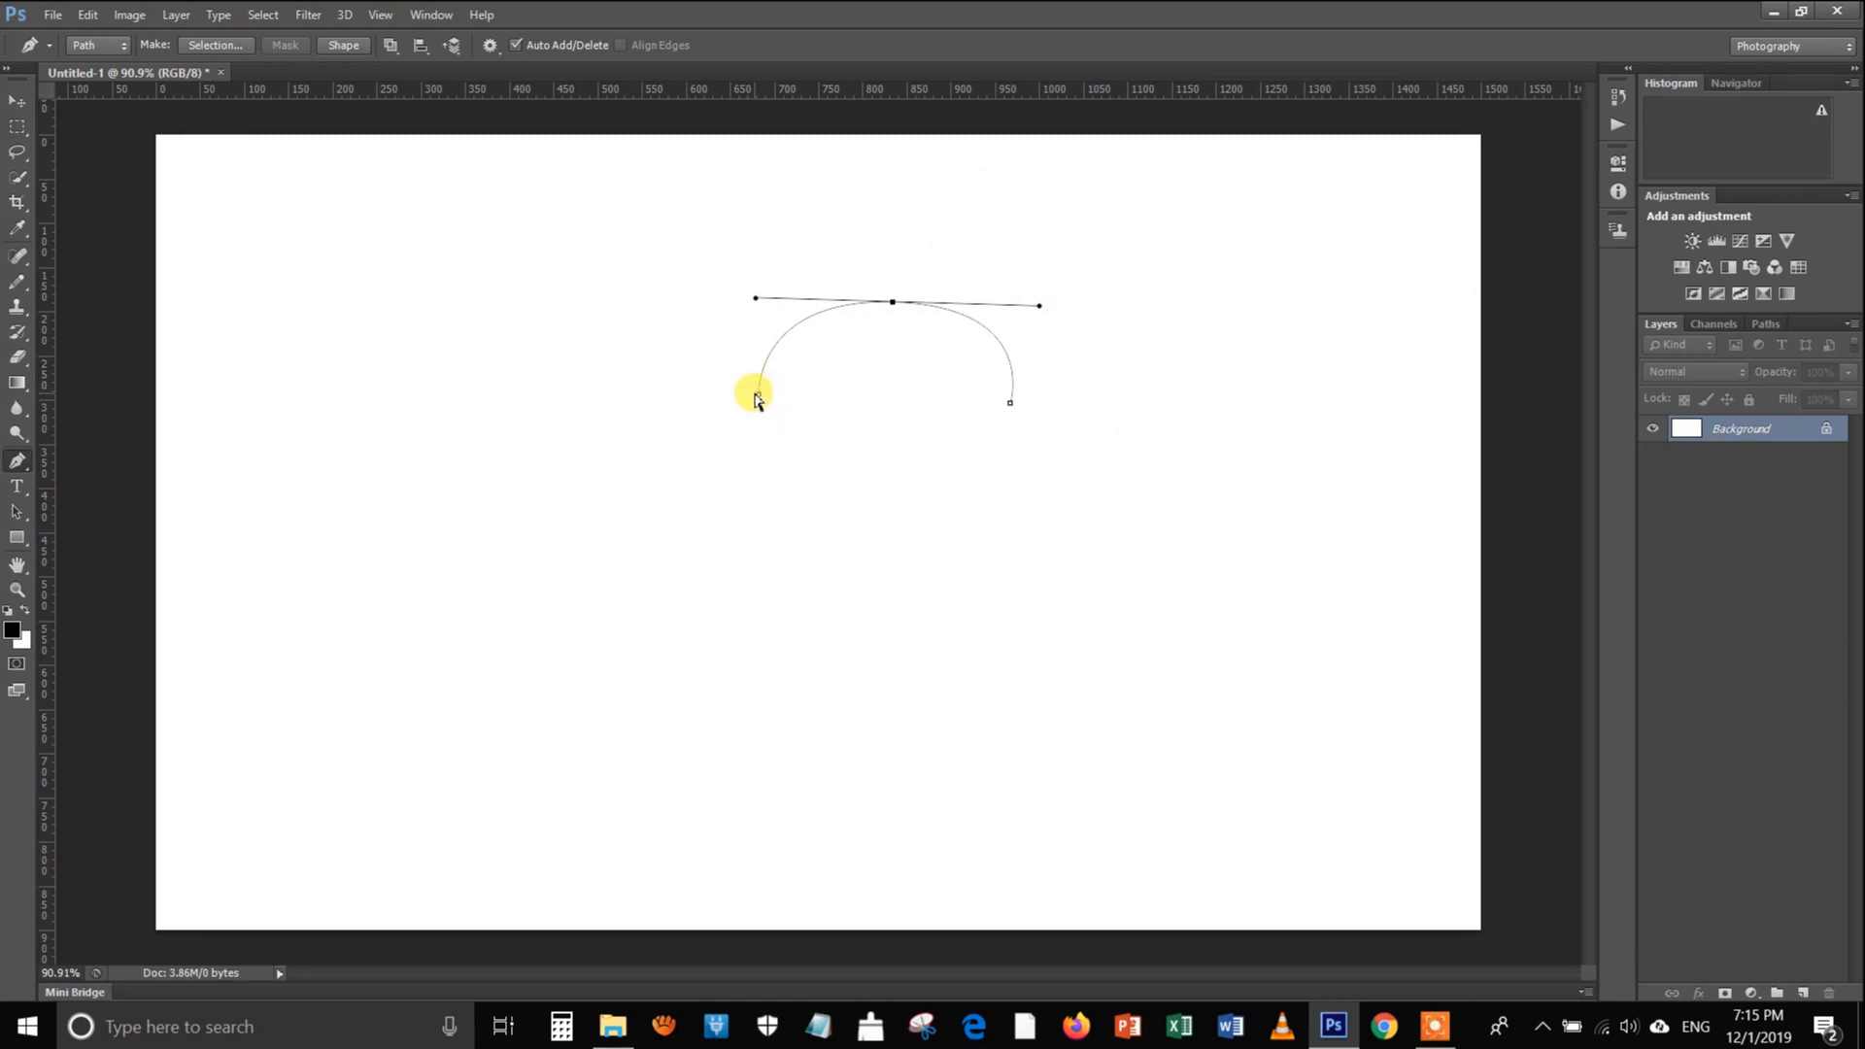
Move the arched path's left end point slightly outward and down
left_click_drag(759, 396, 807, 432)
key("ctrl+z")
left_click_drag(736, 429, 739, 424)
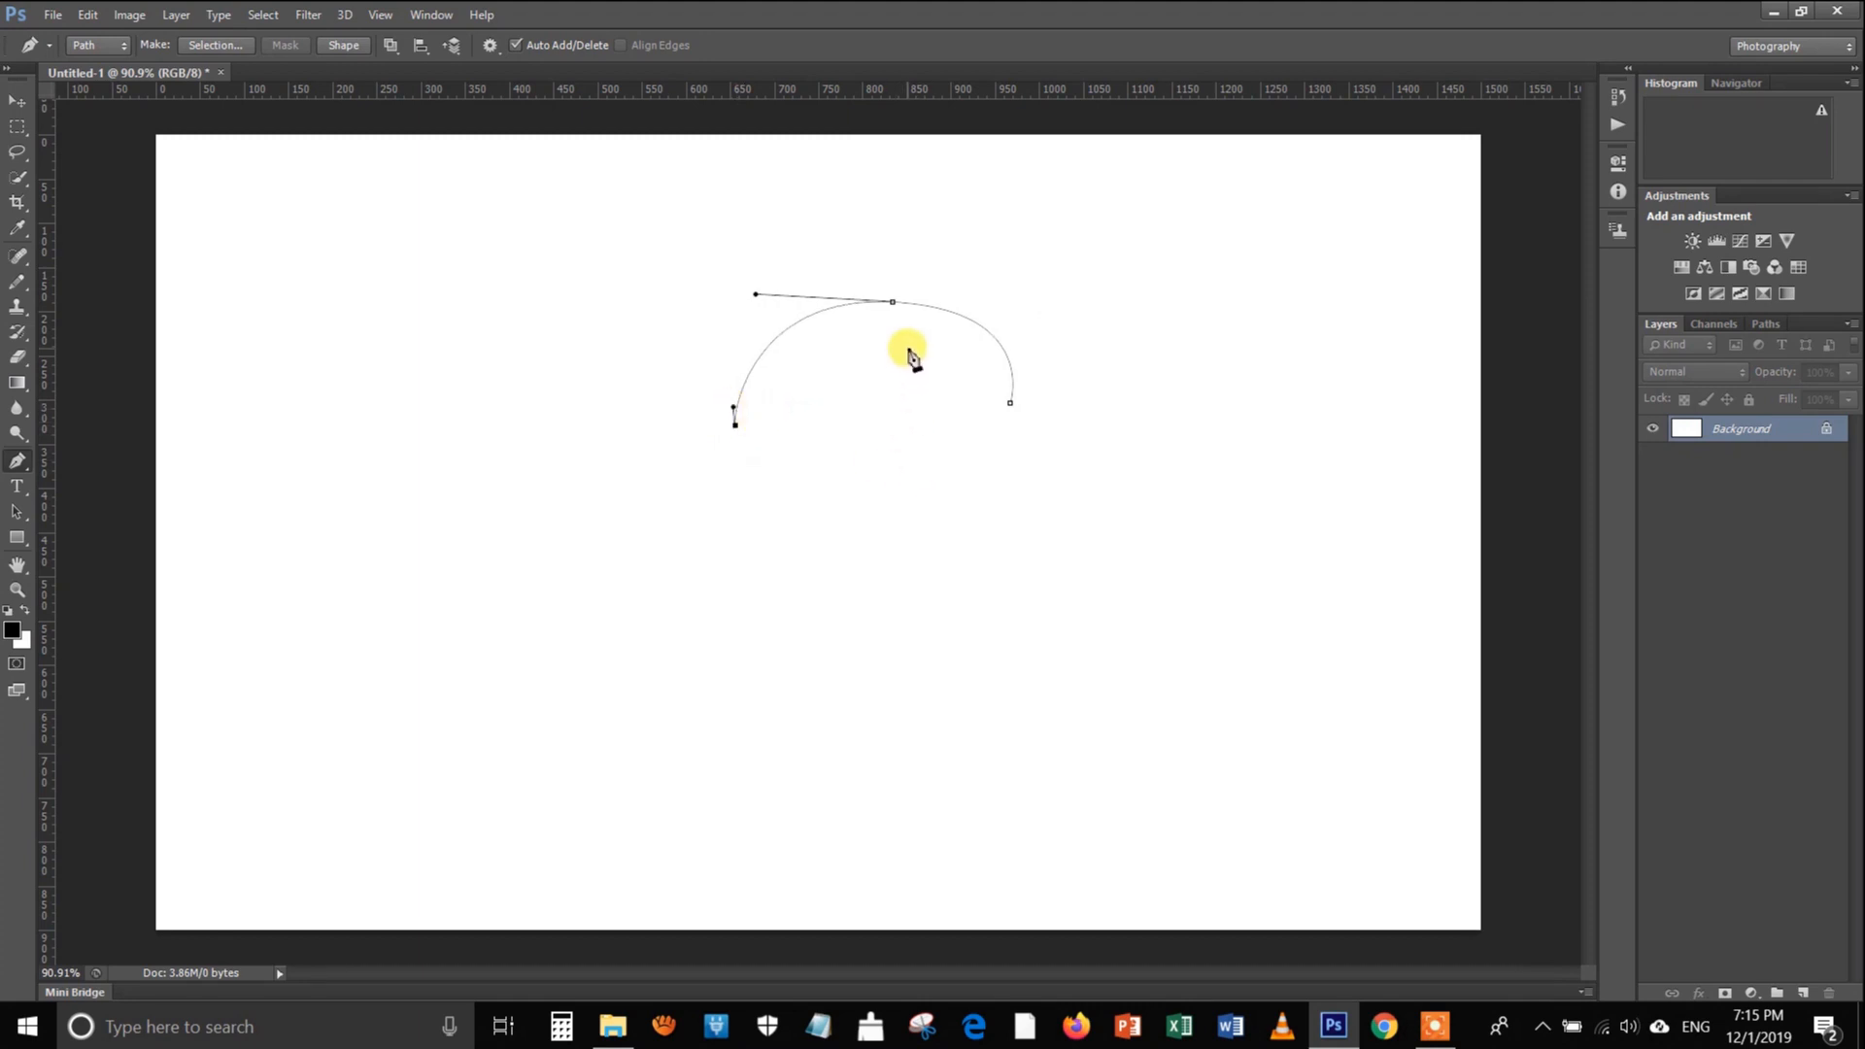
Stroke the arched path with the Pencil using Simulate Pressure, and clear the path outline
right_click(913, 373)
left_click(1012, 513)
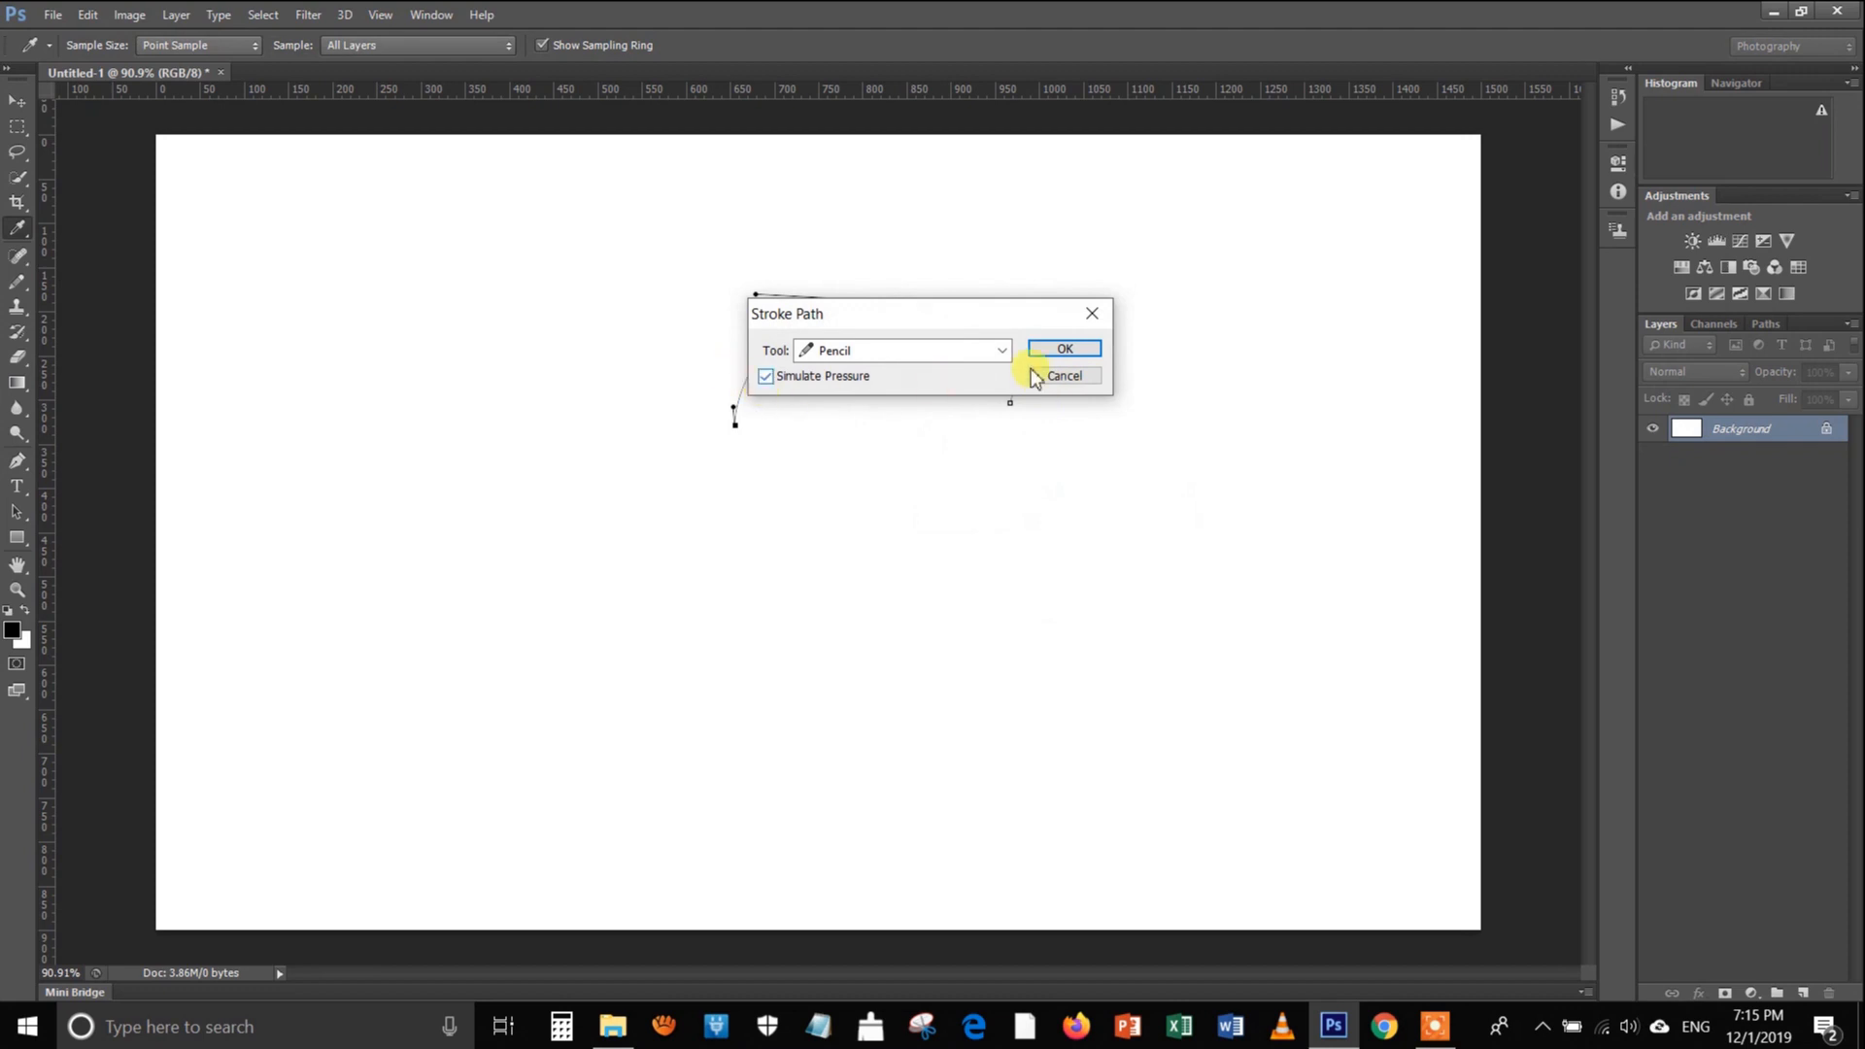
left_click(1066, 348)
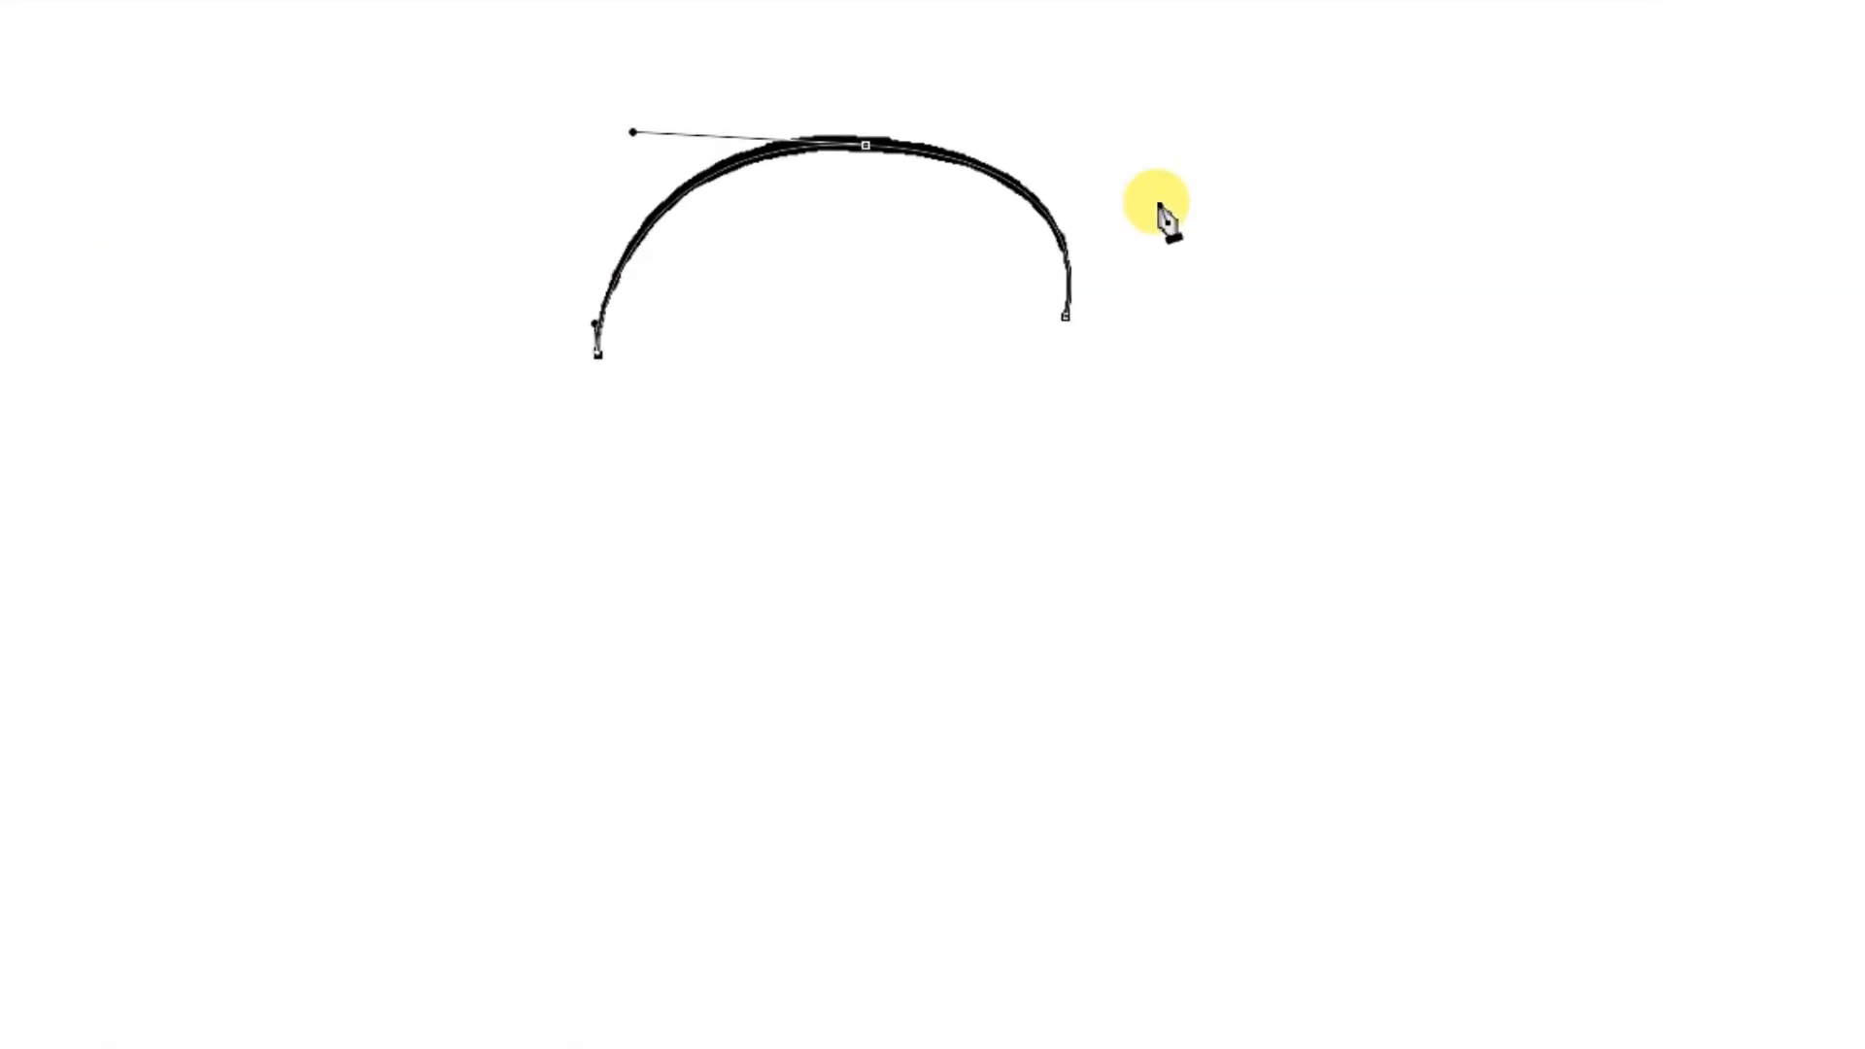
key("Escape")
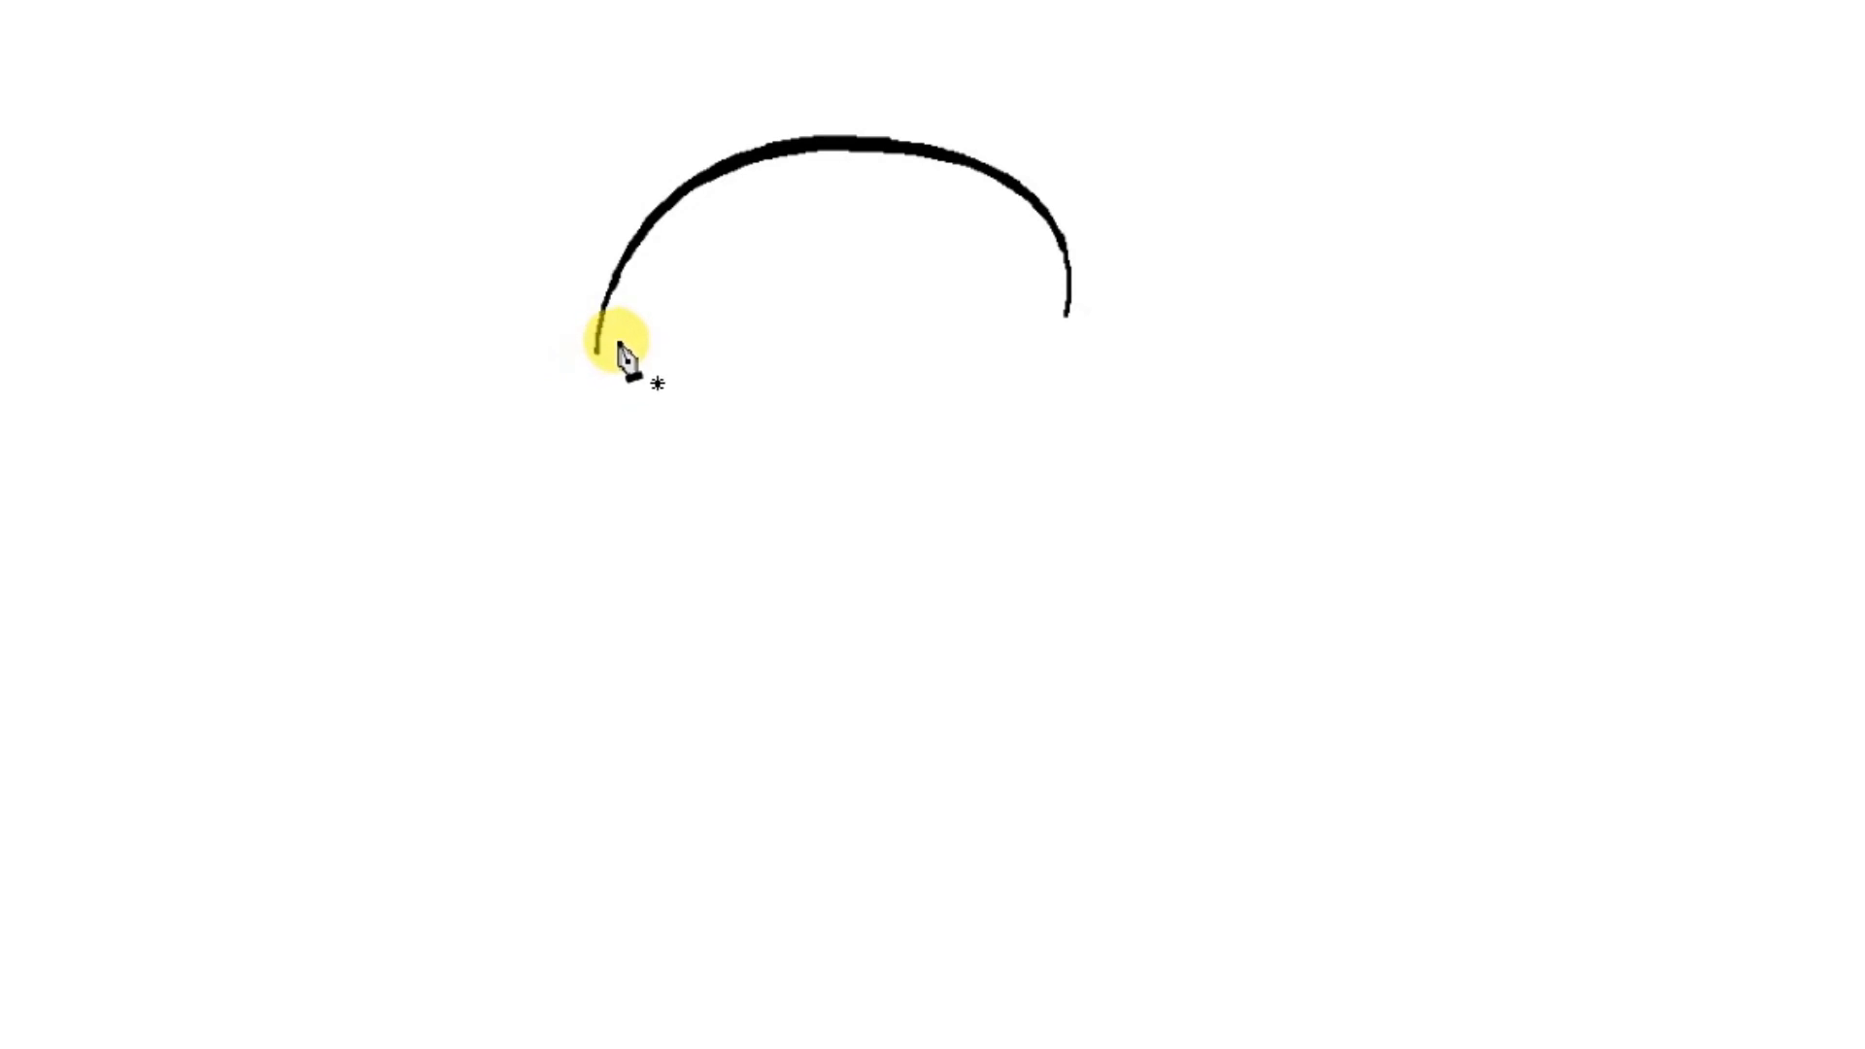
Start a new straight path segment from the arch's left end, running outward to the left and slightly down
left_click(618, 342)
left_click(258, 412)
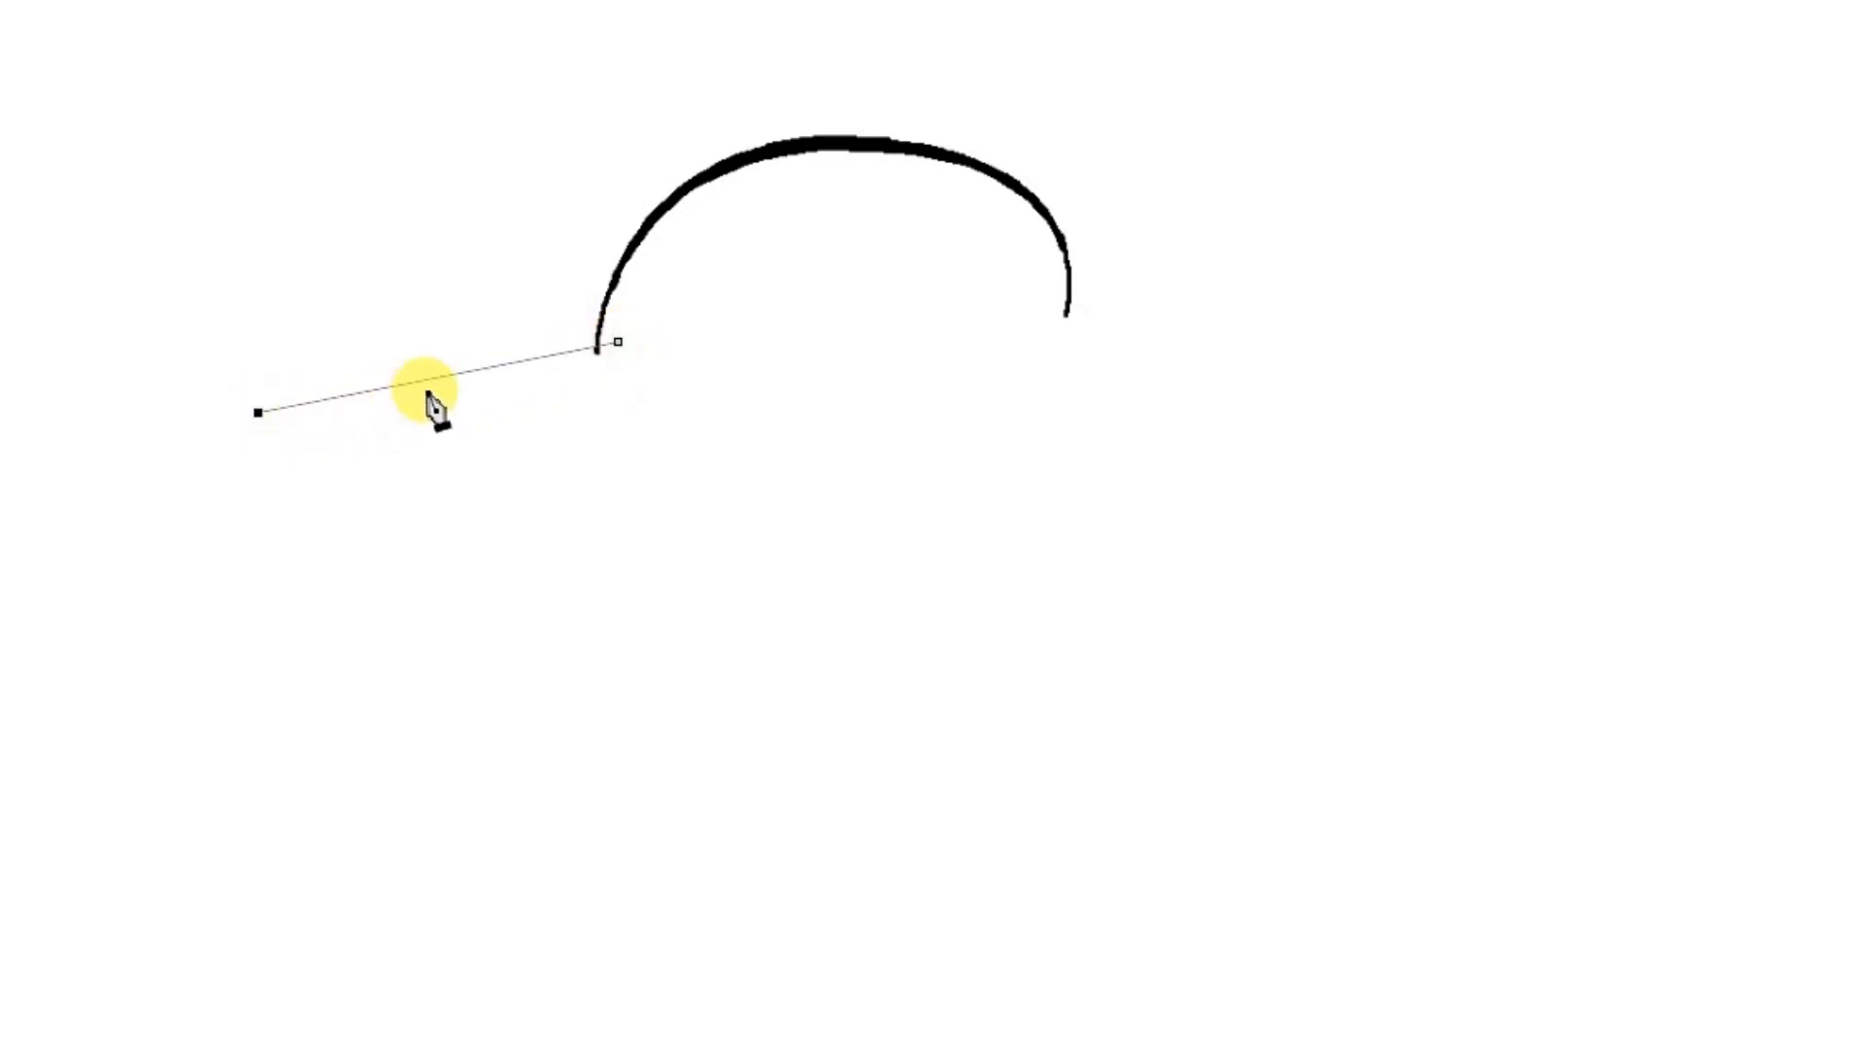